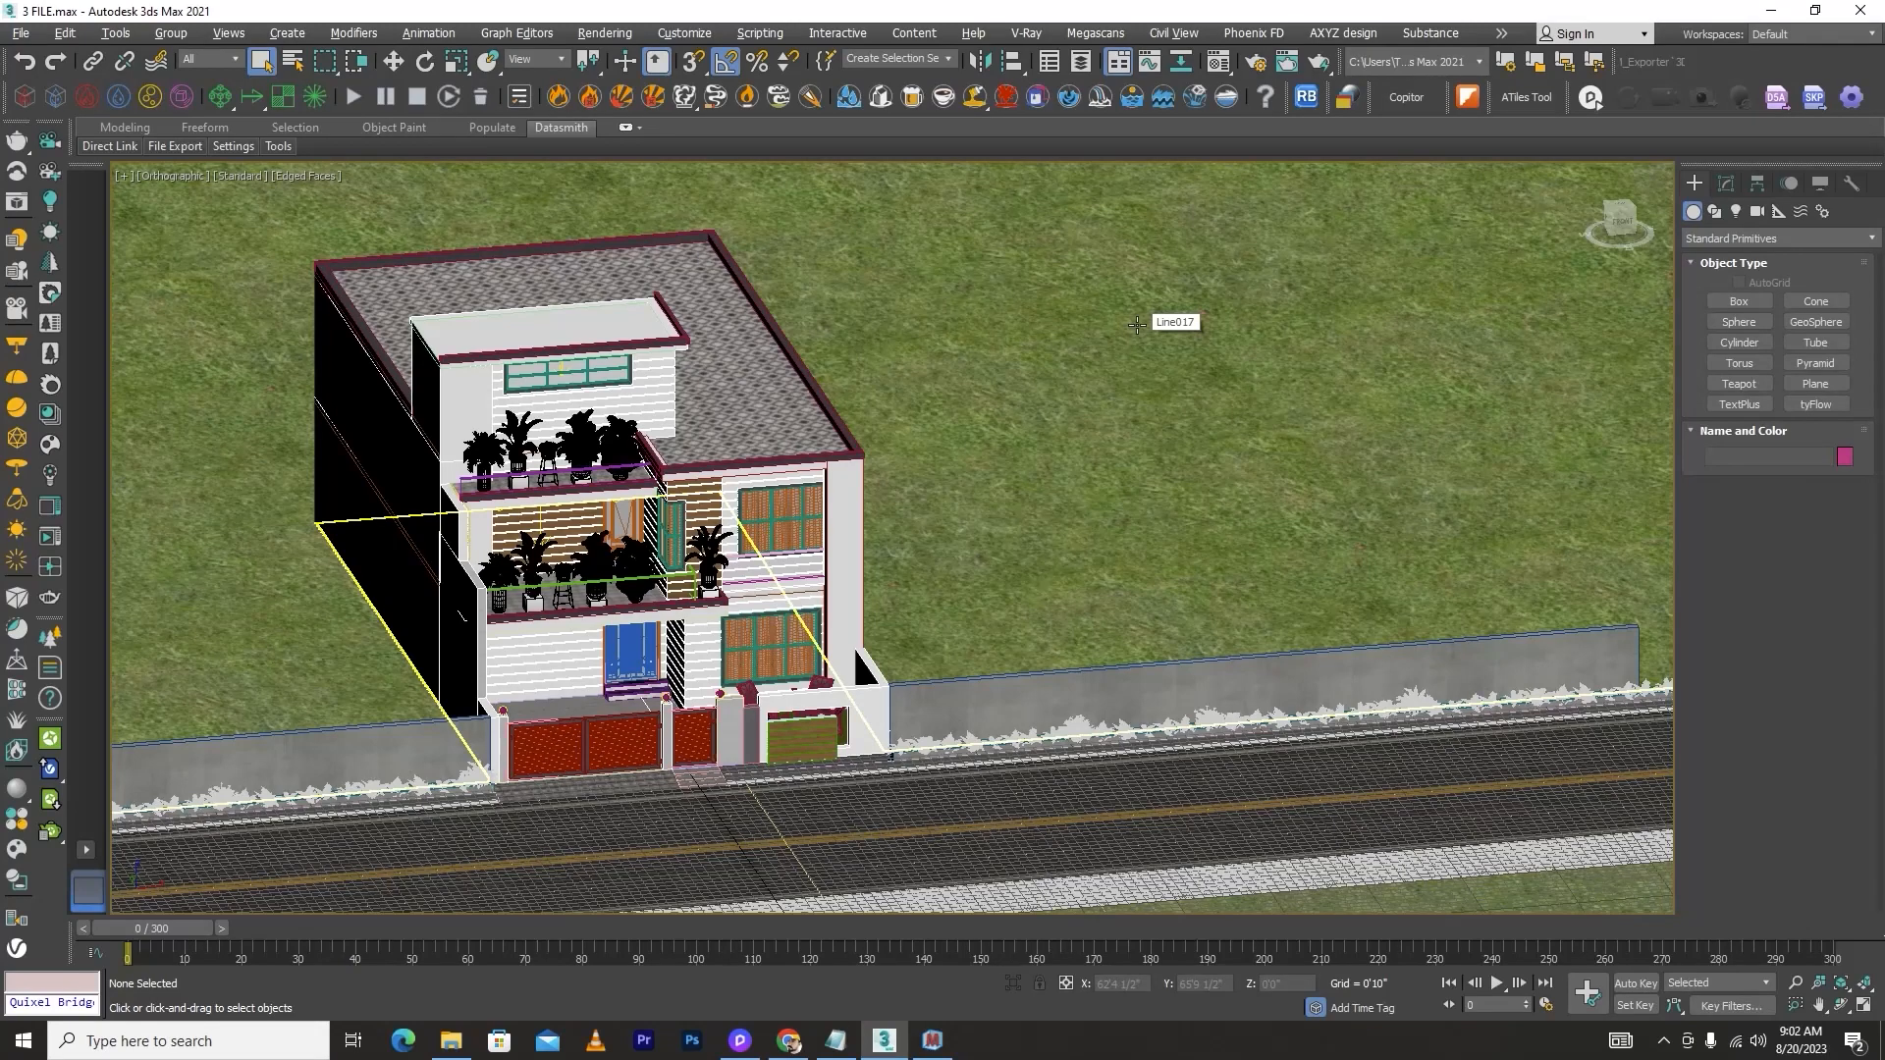
Step: Switch the Material Editor to Slate mode and look over the scene's material nodes in its maximized window before minimizing it
key("m")
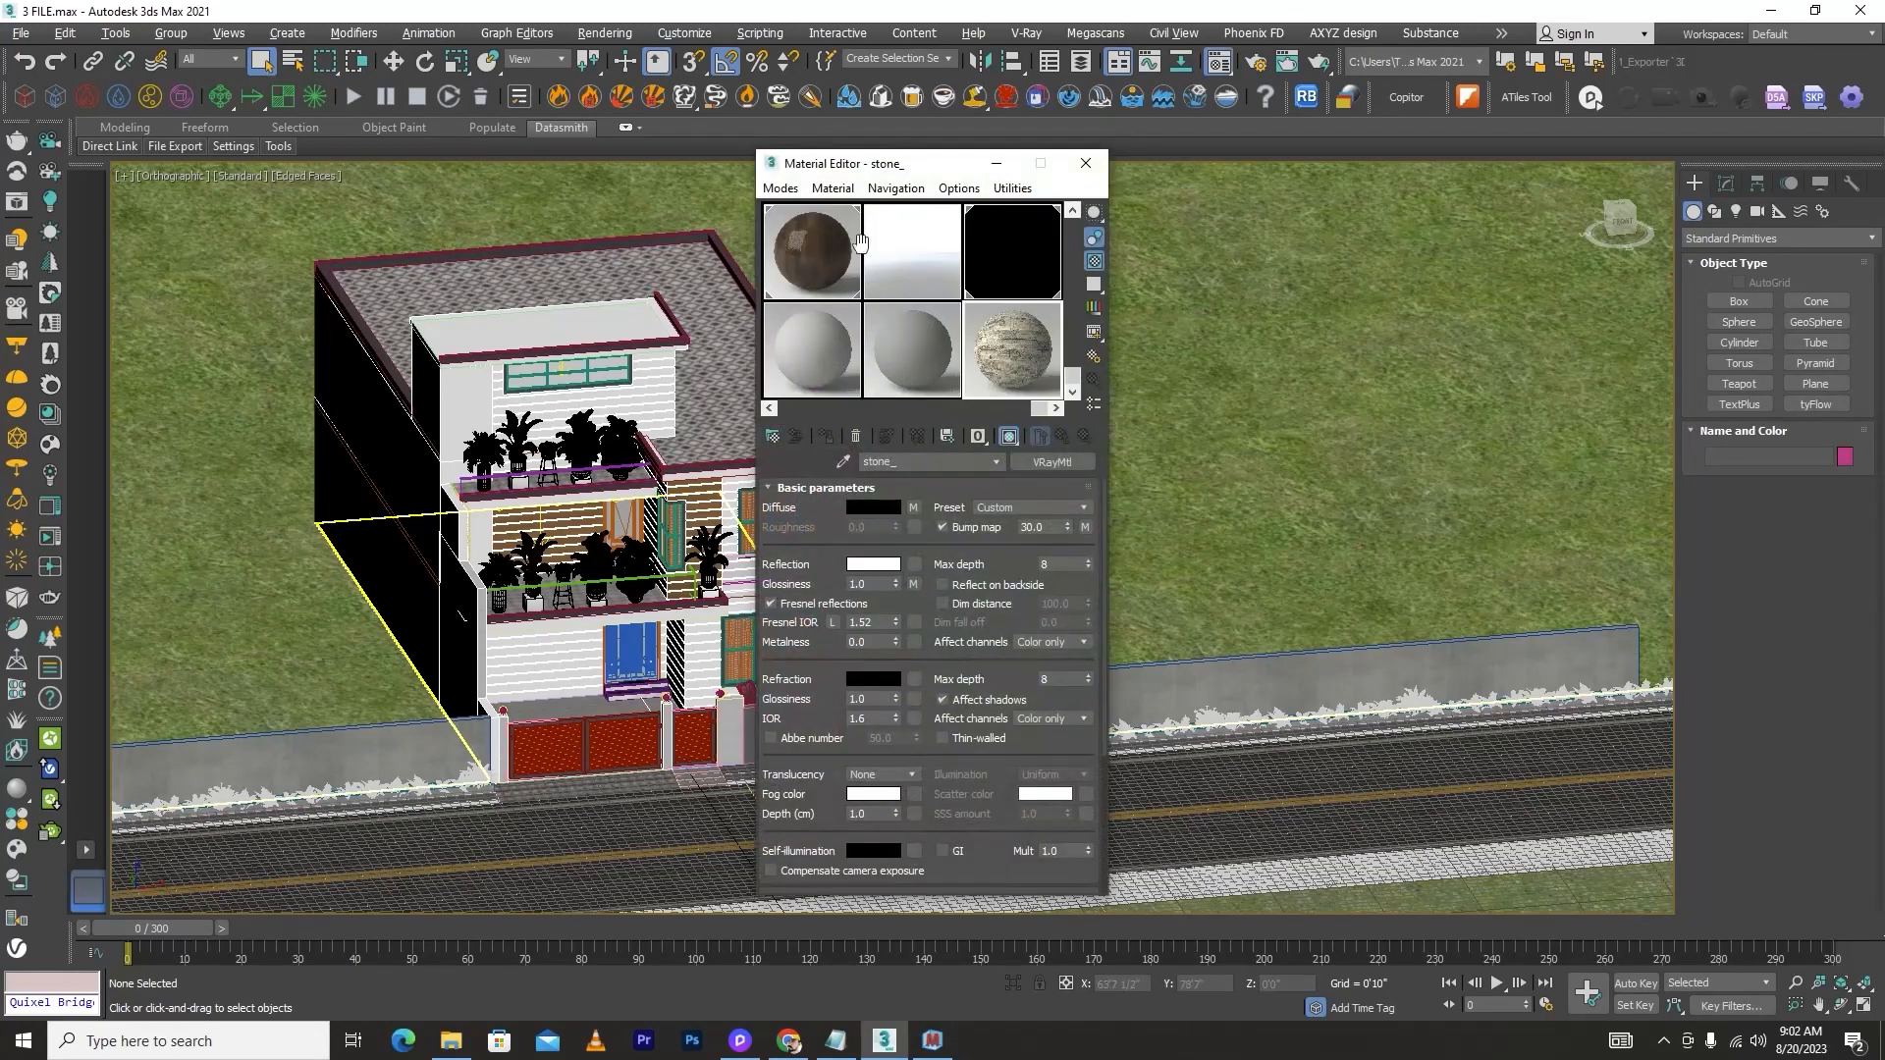
left_click(782, 189)
left_click(823, 237)
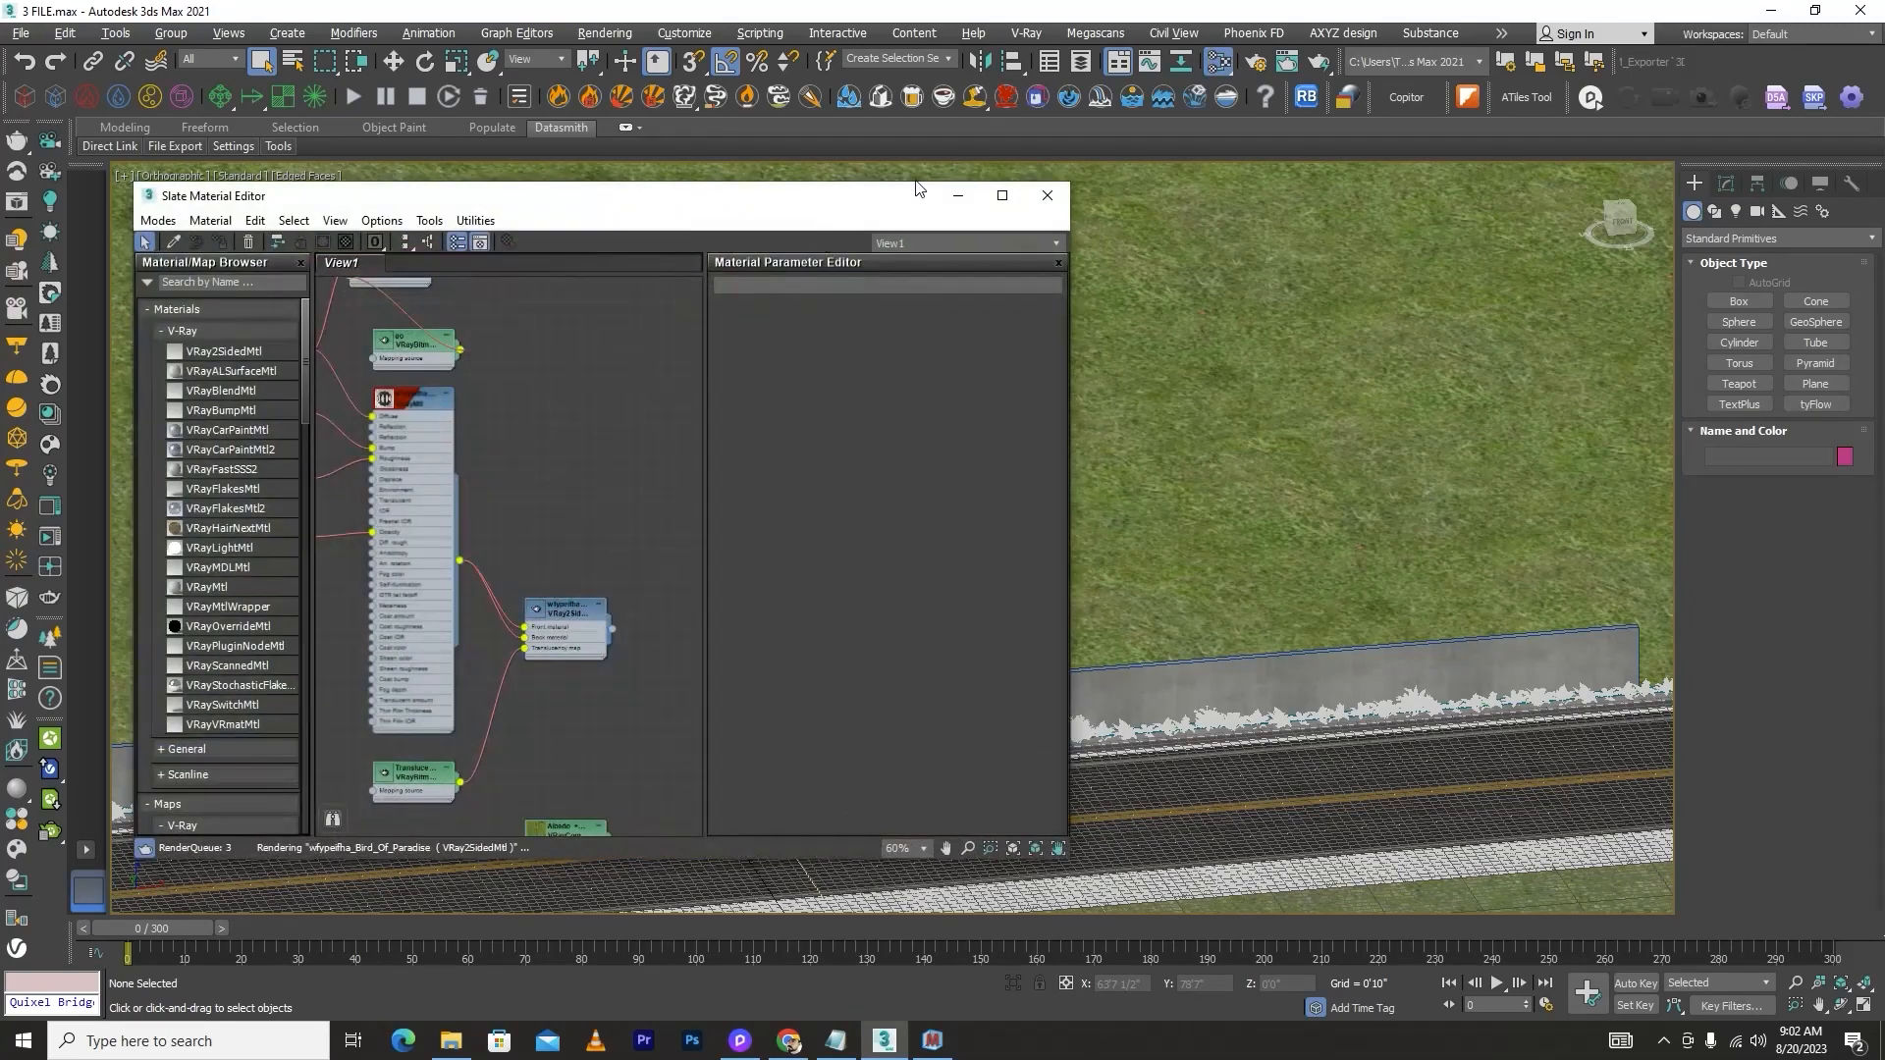
left_click(1001, 197)
scroll(943, 285, "down", 10)
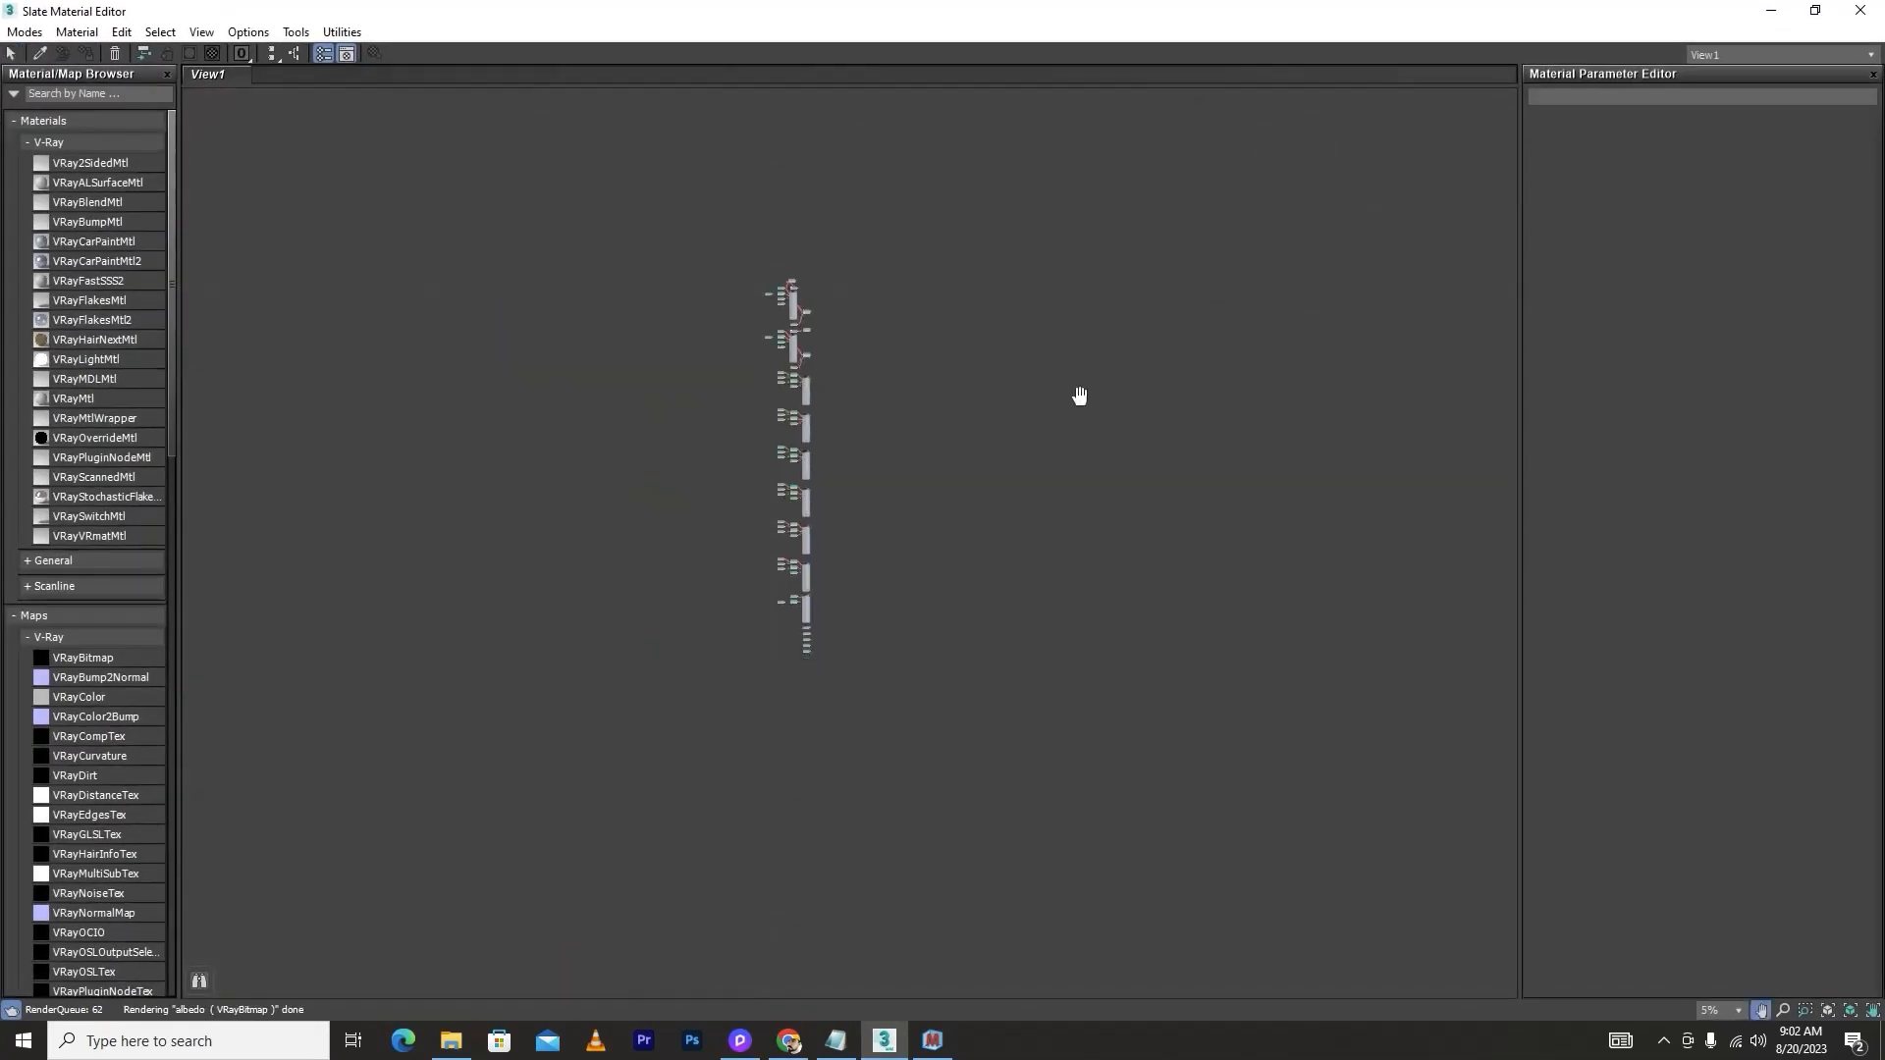
middle_click_drag(1082, 400, 800, 395)
scroll(774, 358, "up", 7)
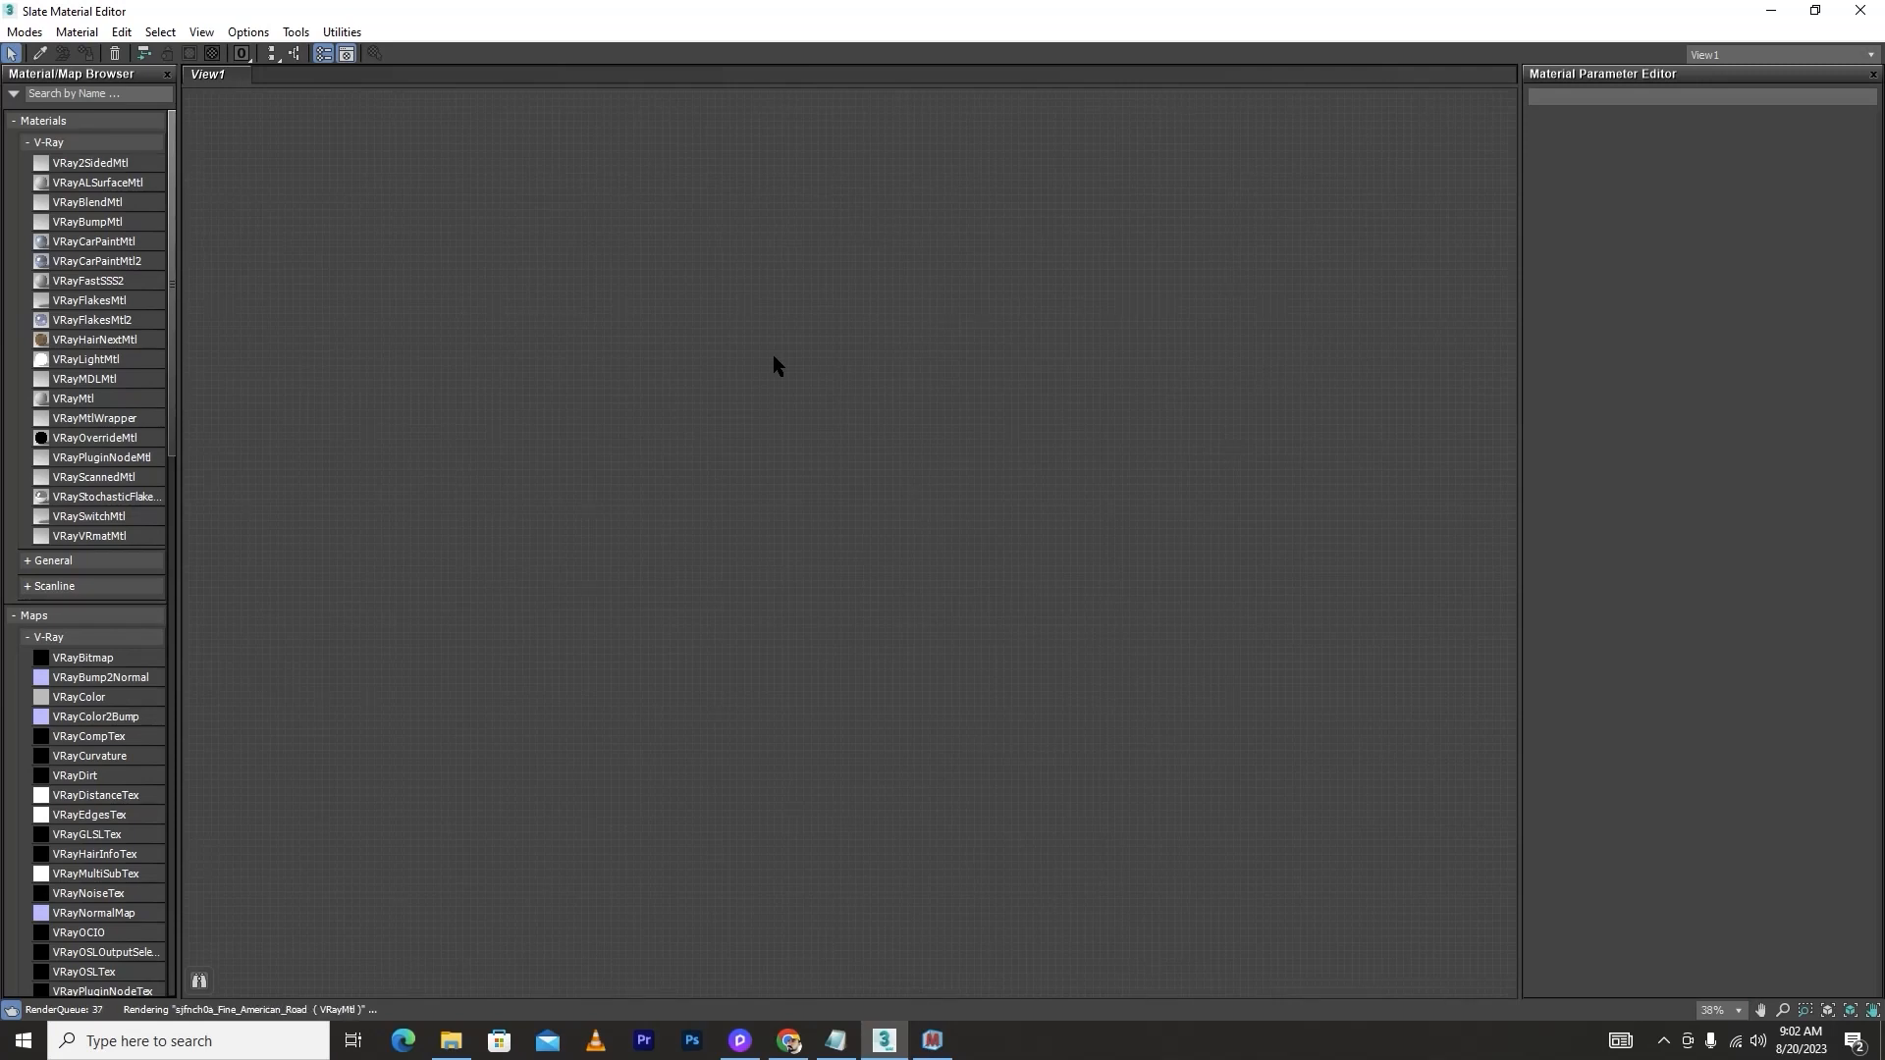
left_click(1771, 11)
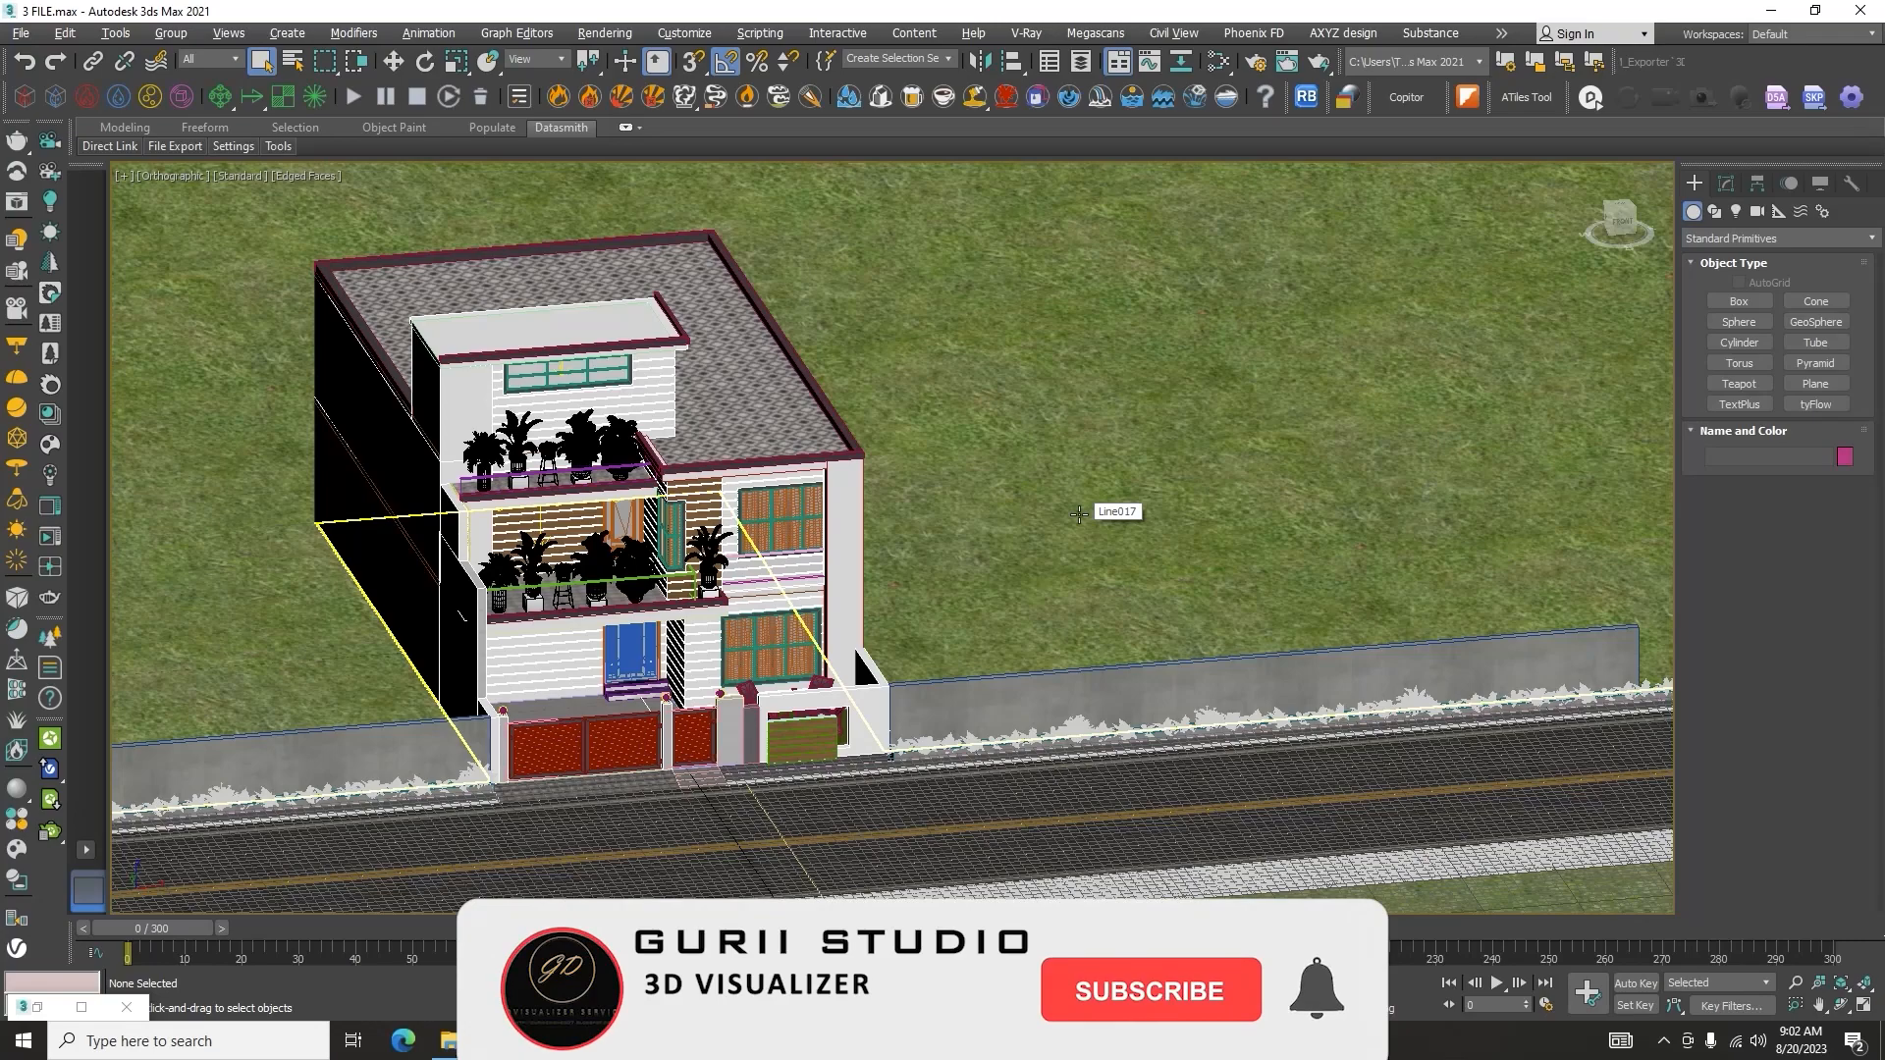
scroll(898, 515, "down", 5)
middle_click_drag(1031, 692, 968, 589, "alt")
scroll(970, 520, "up", 4)
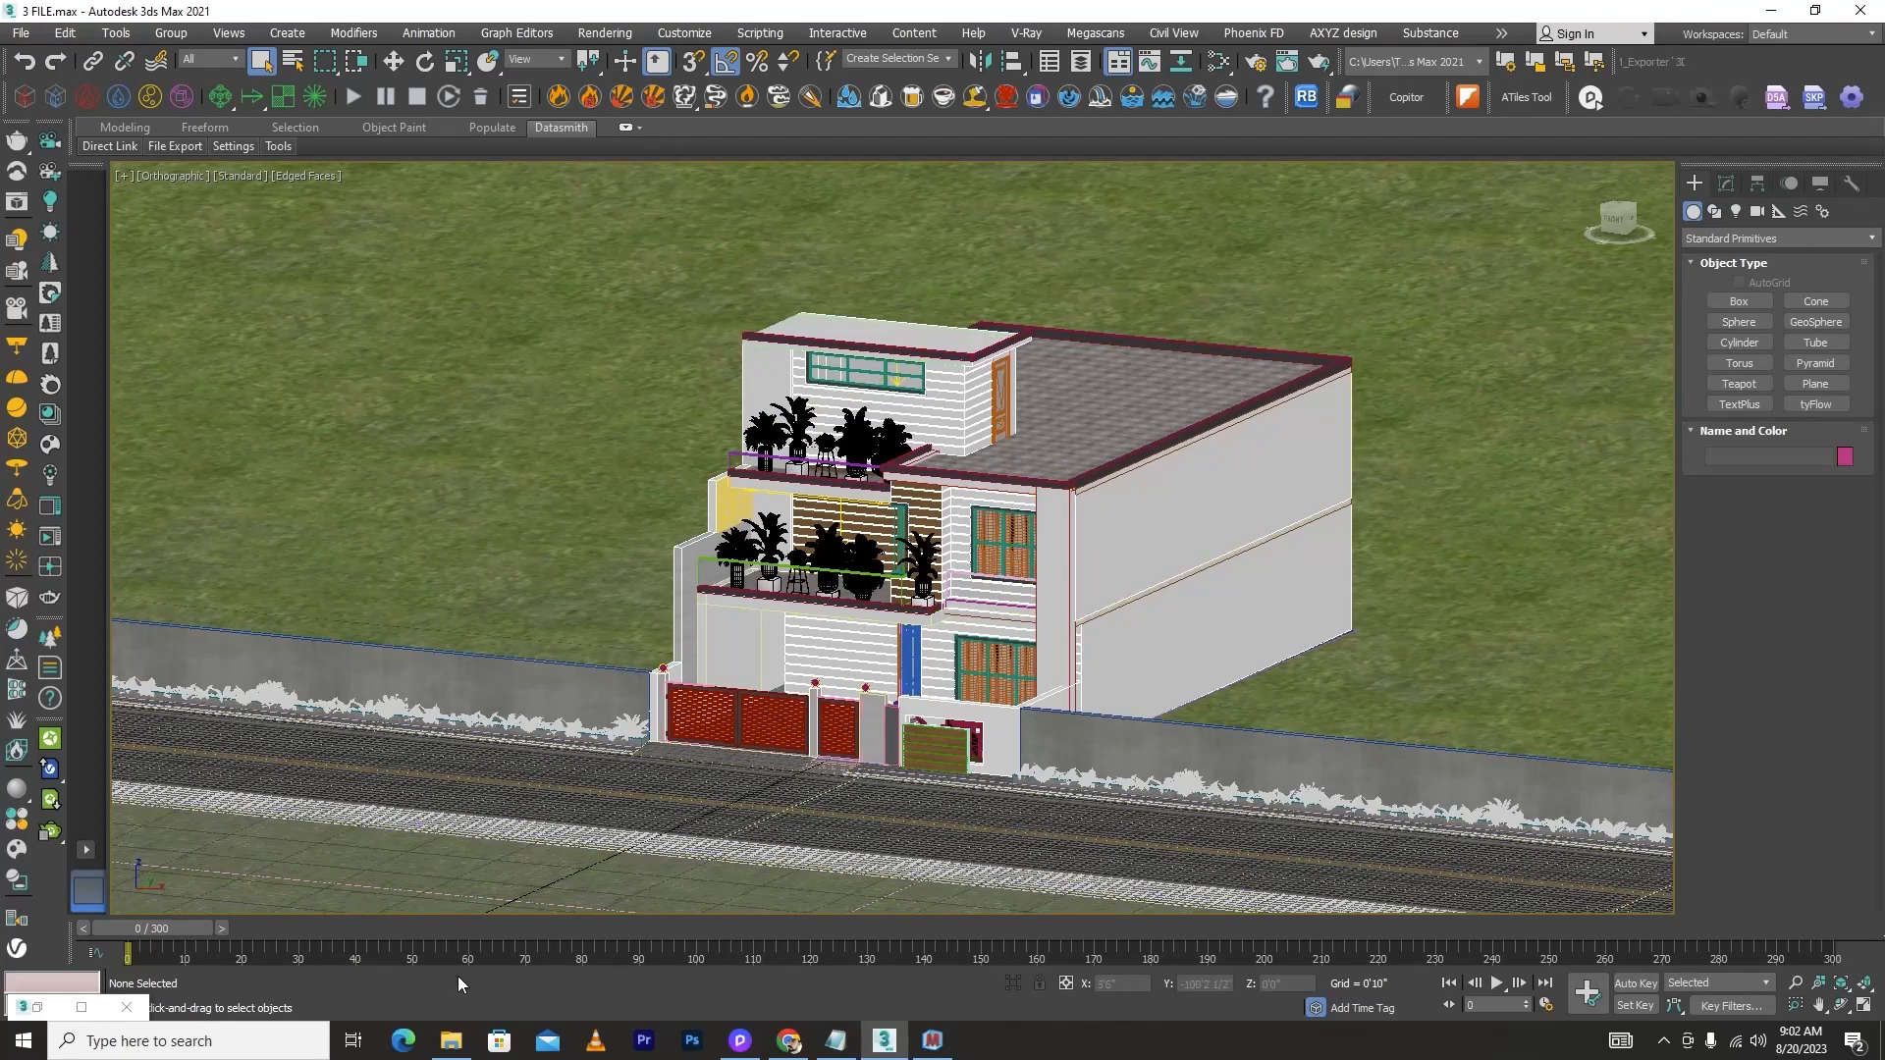
Step: Open the reference render 1.jpg from the Exterior lecture folder inside youtube intro video on Local Disk D (E:)
left_click(450, 1040)
left_click(90, 577)
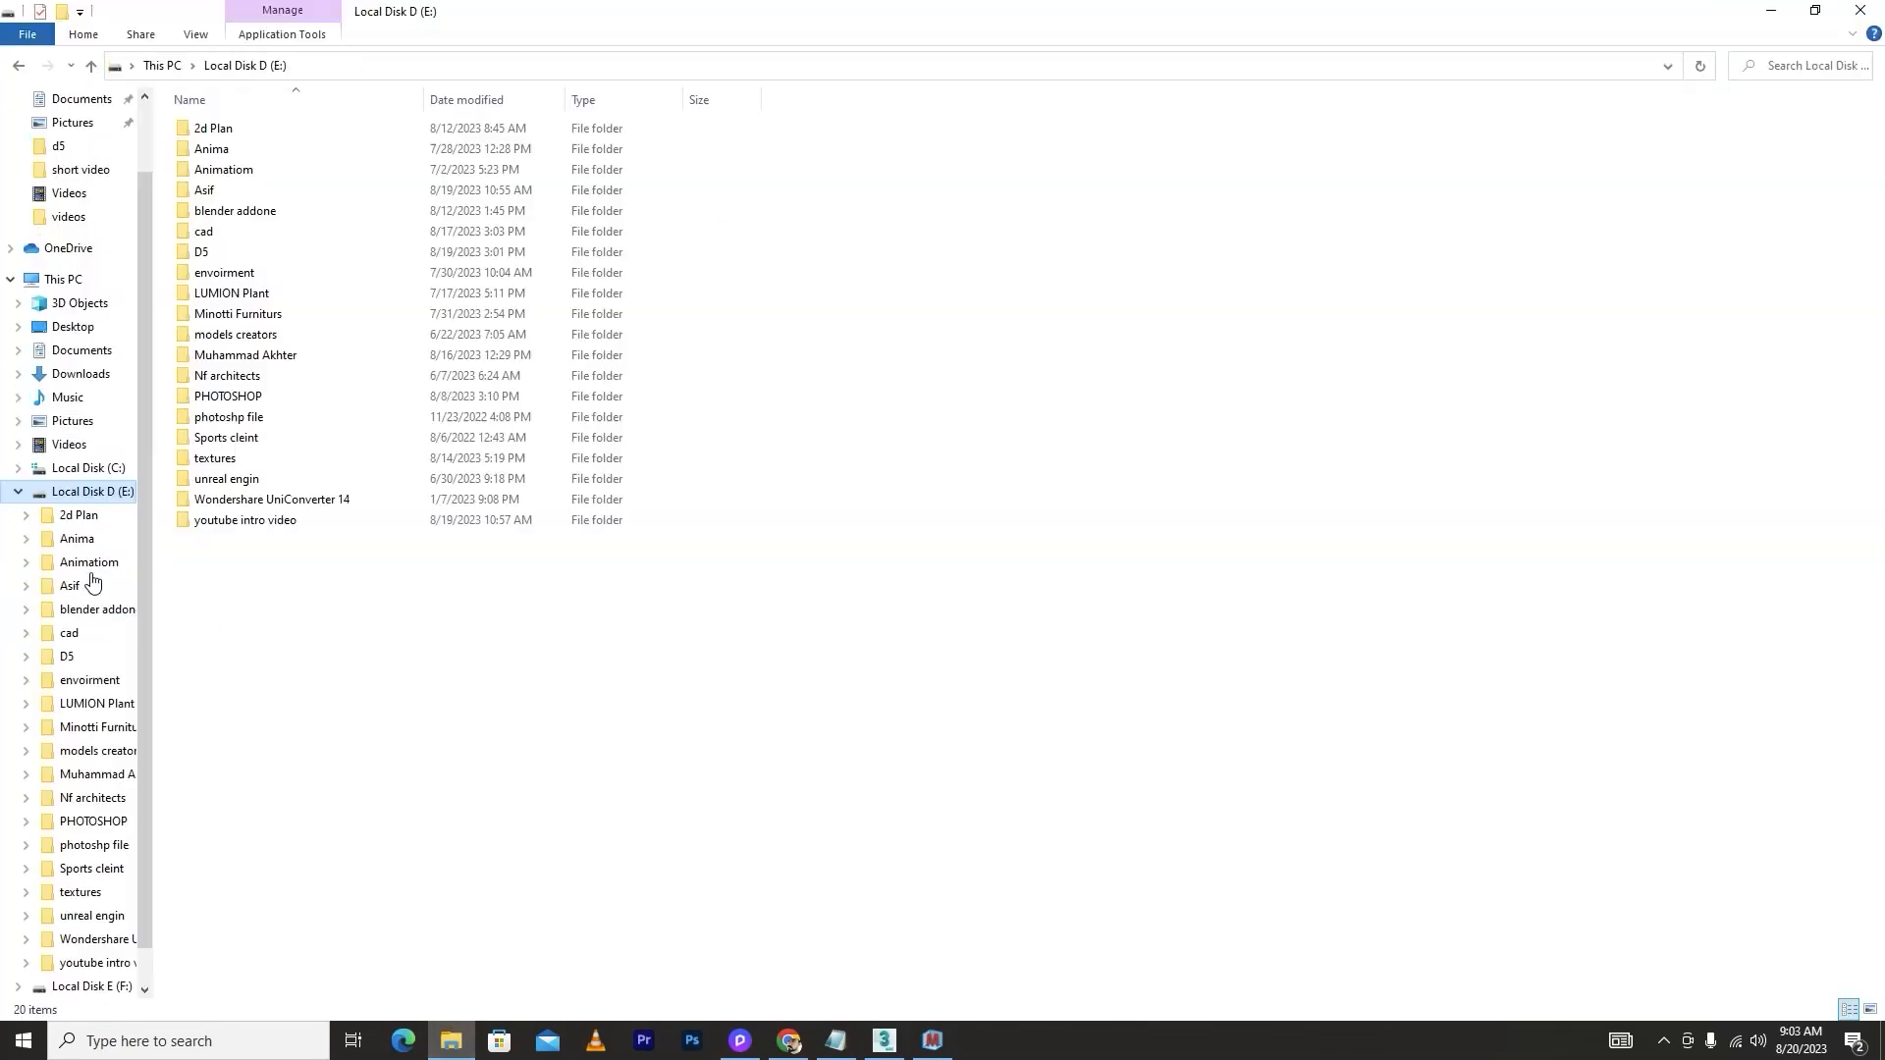
double_click(232, 523)
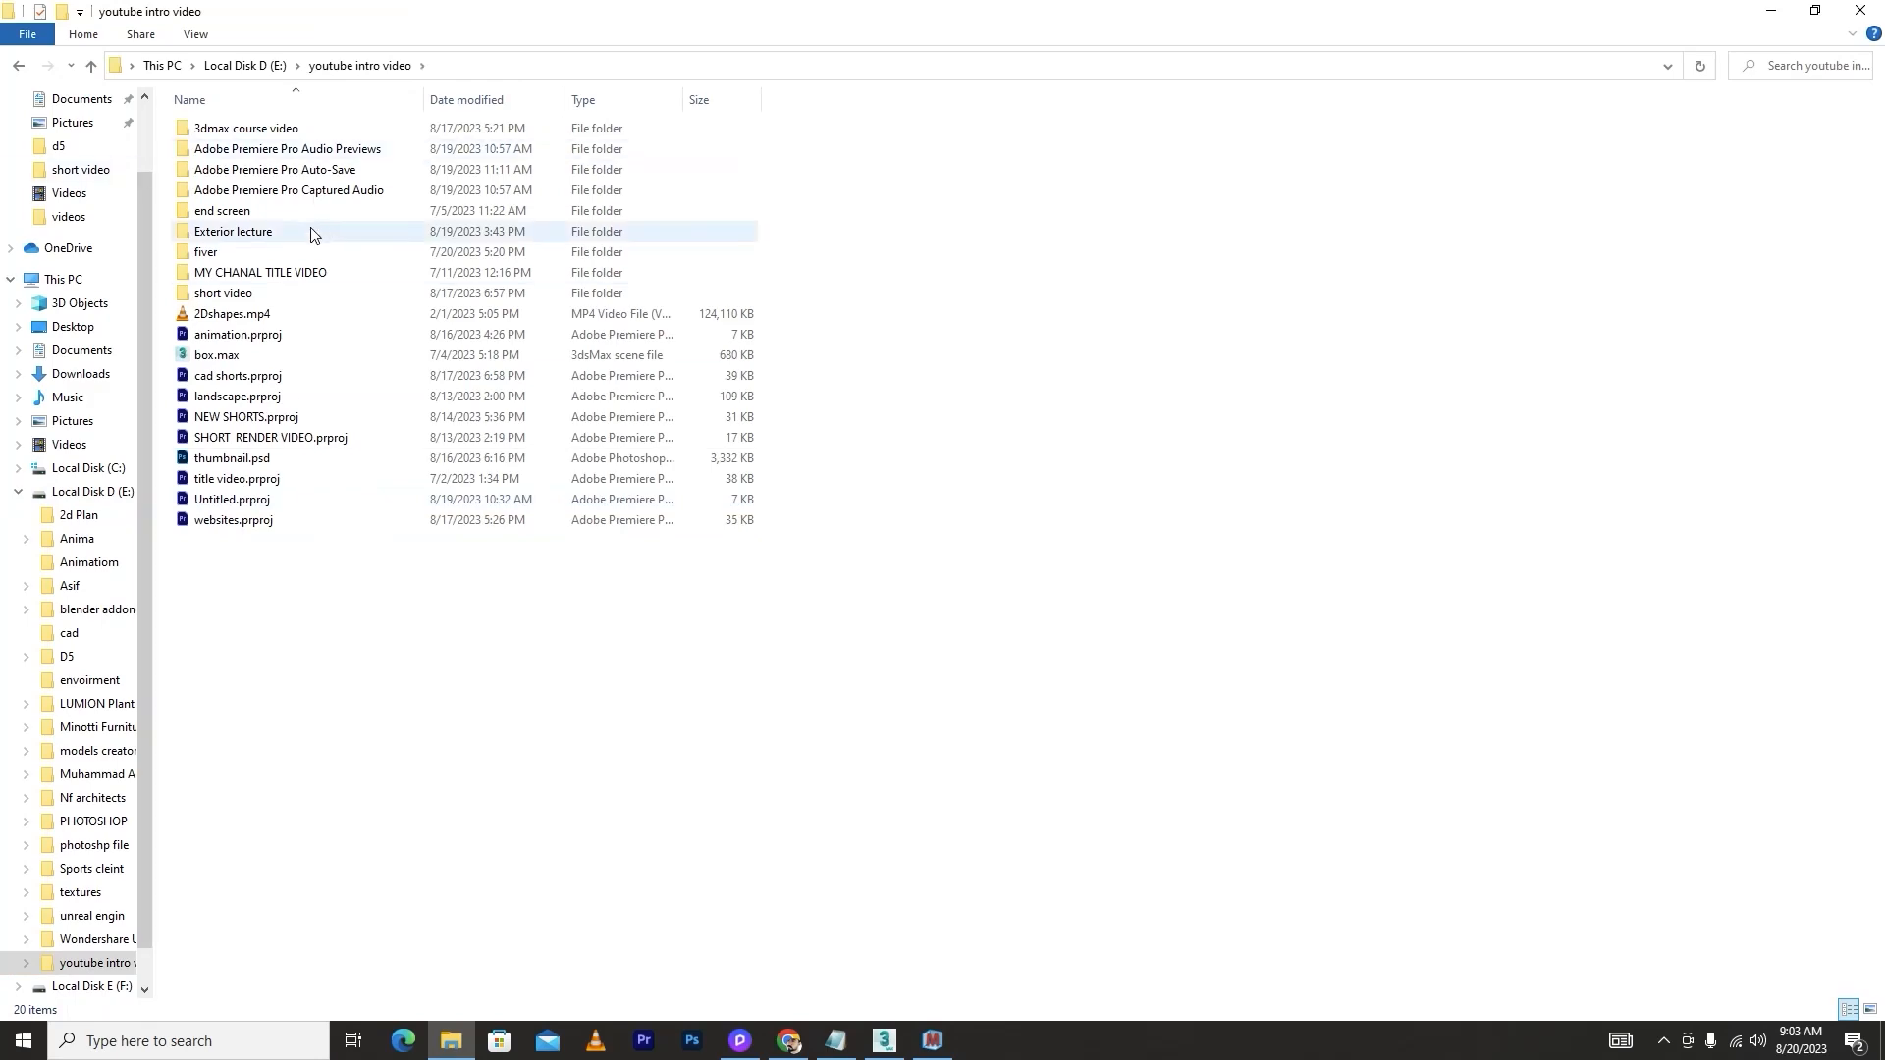
double_click(263, 236)
double_click(206, 190)
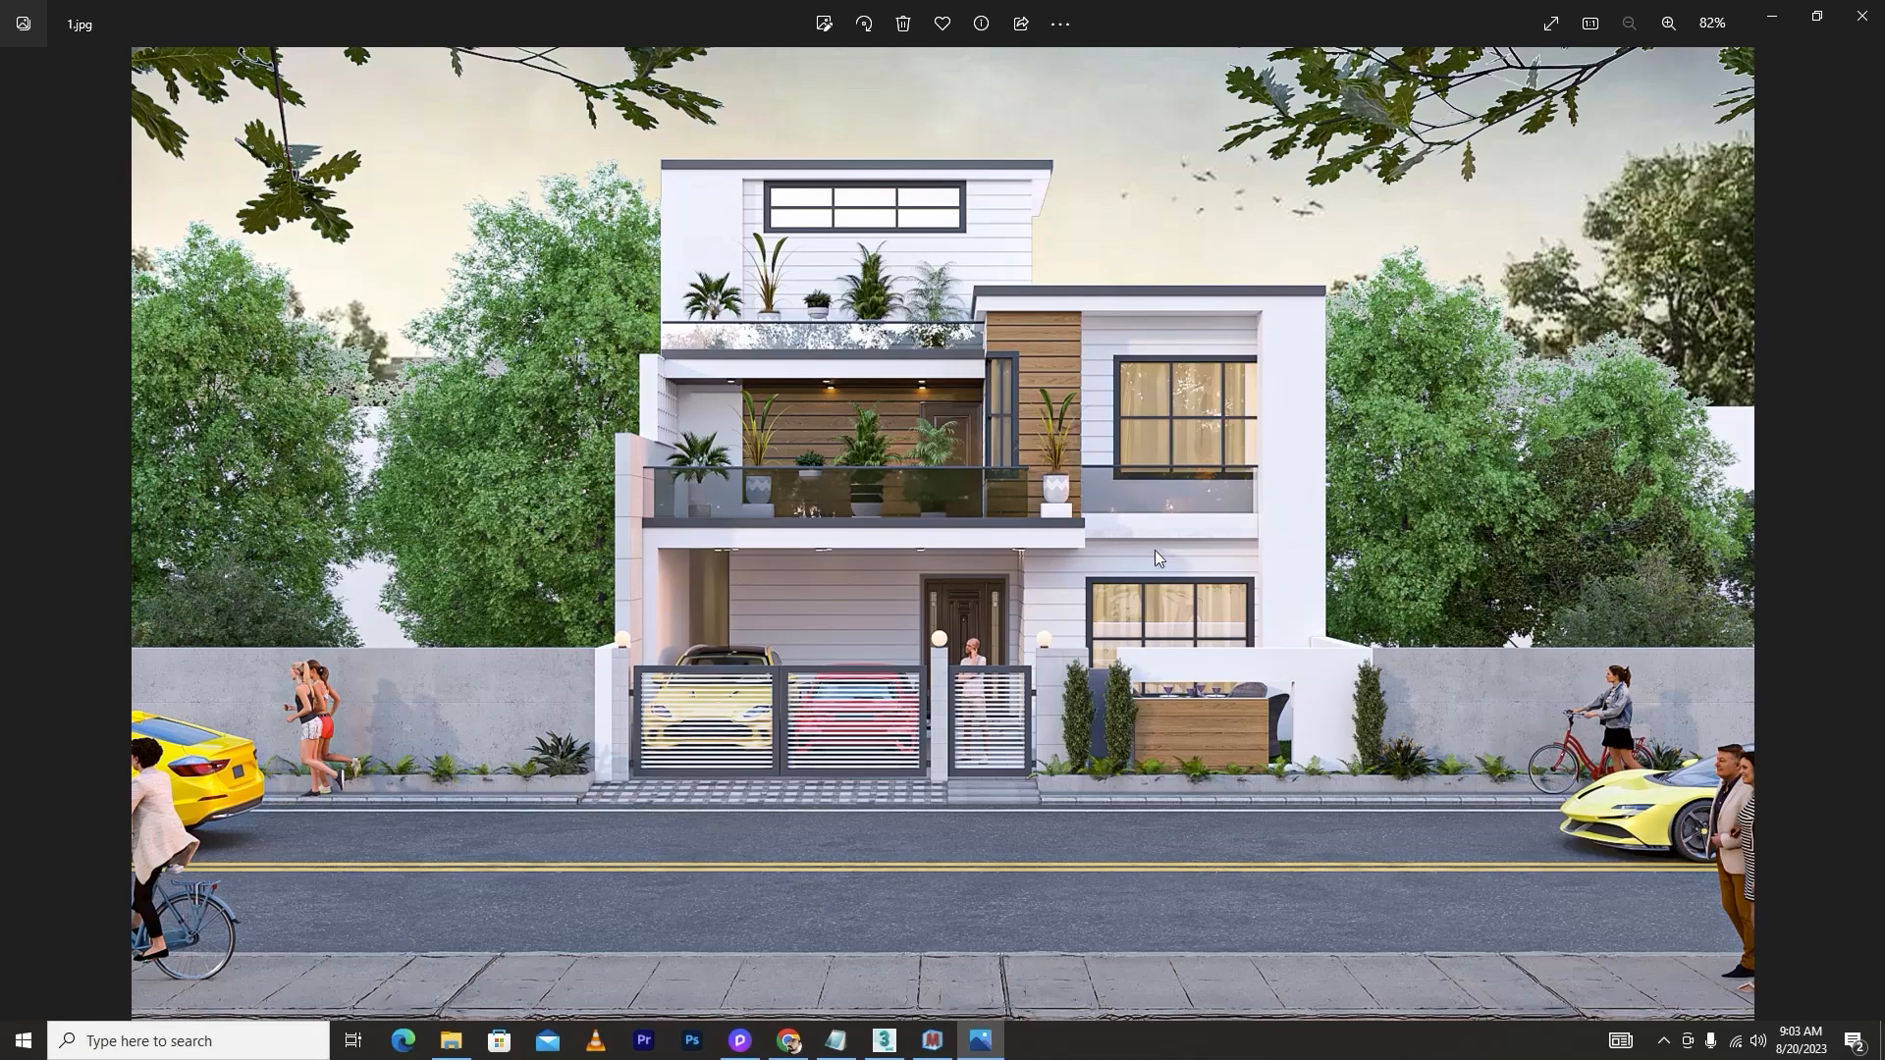
Step: Switch back to 3ds Max and compare the house model with the reference render from the front
left_click(883, 1040)
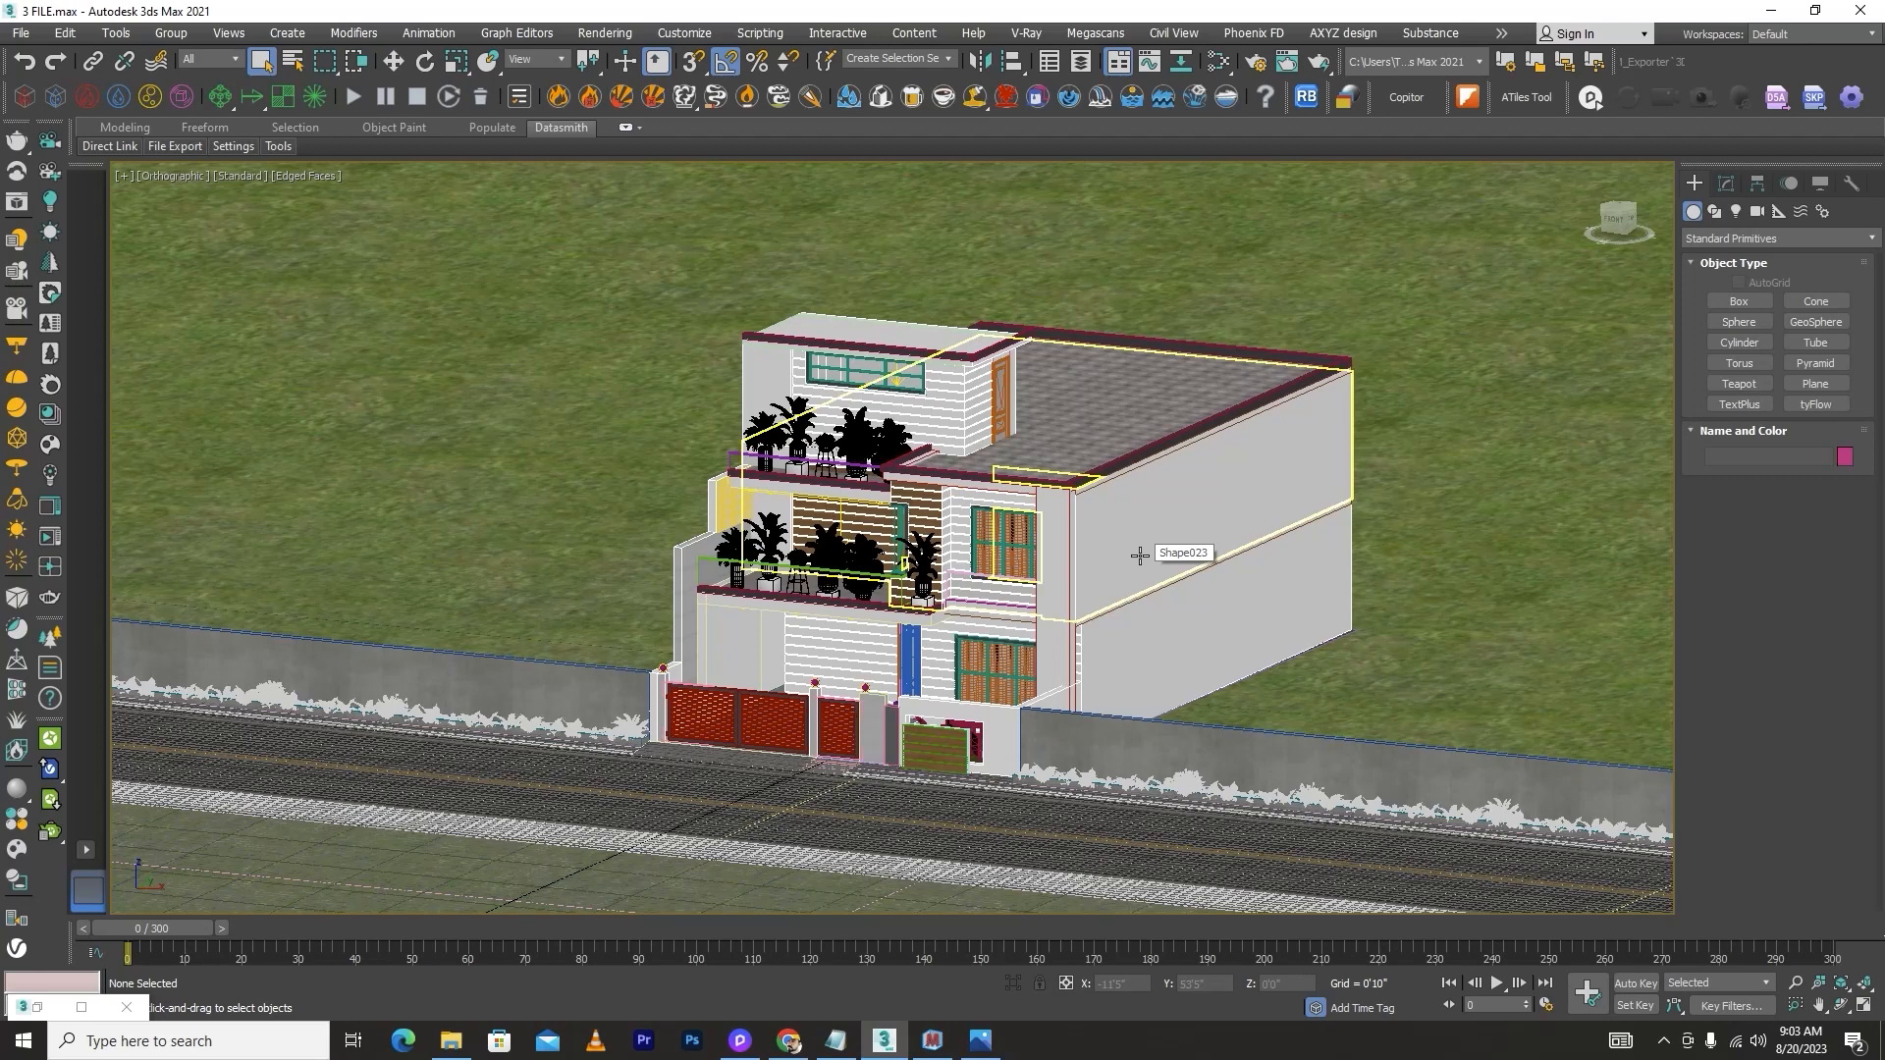
middle_click_drag(1097, 611, 1122, 628, "alt")
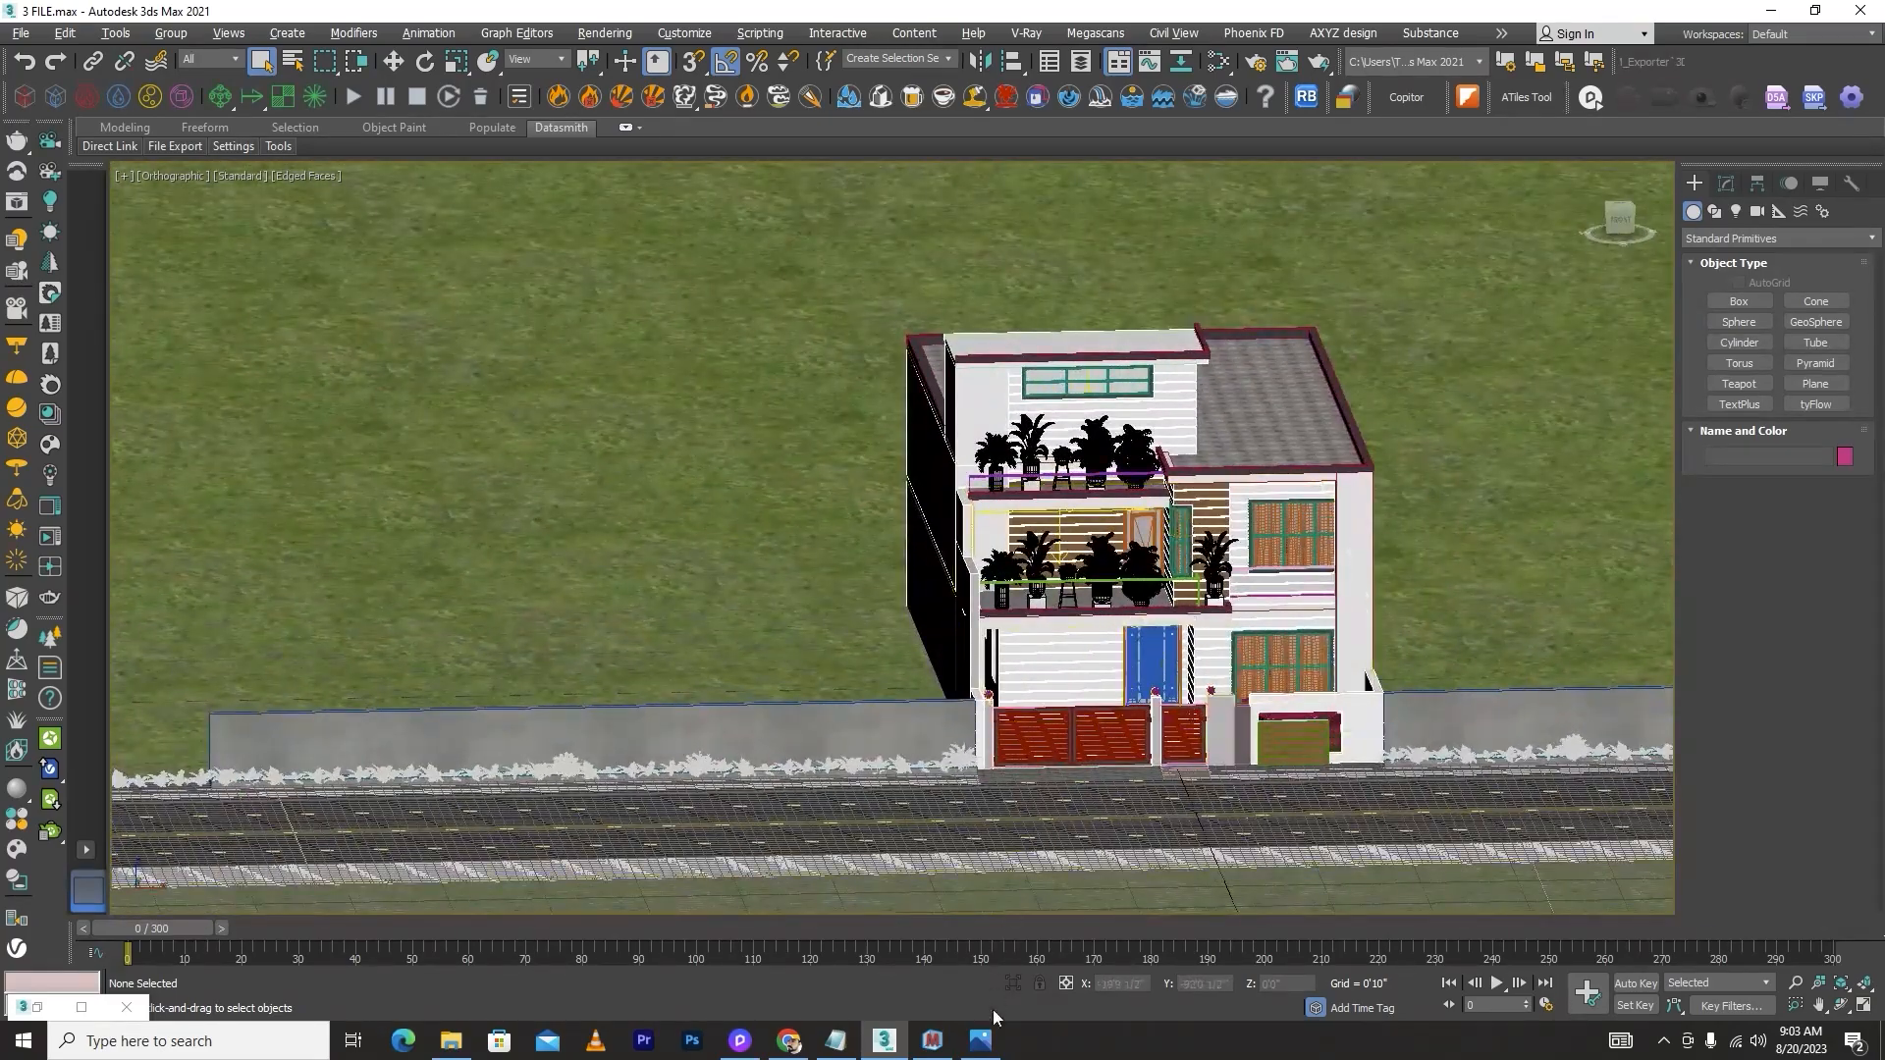
left_click(980, 1040)
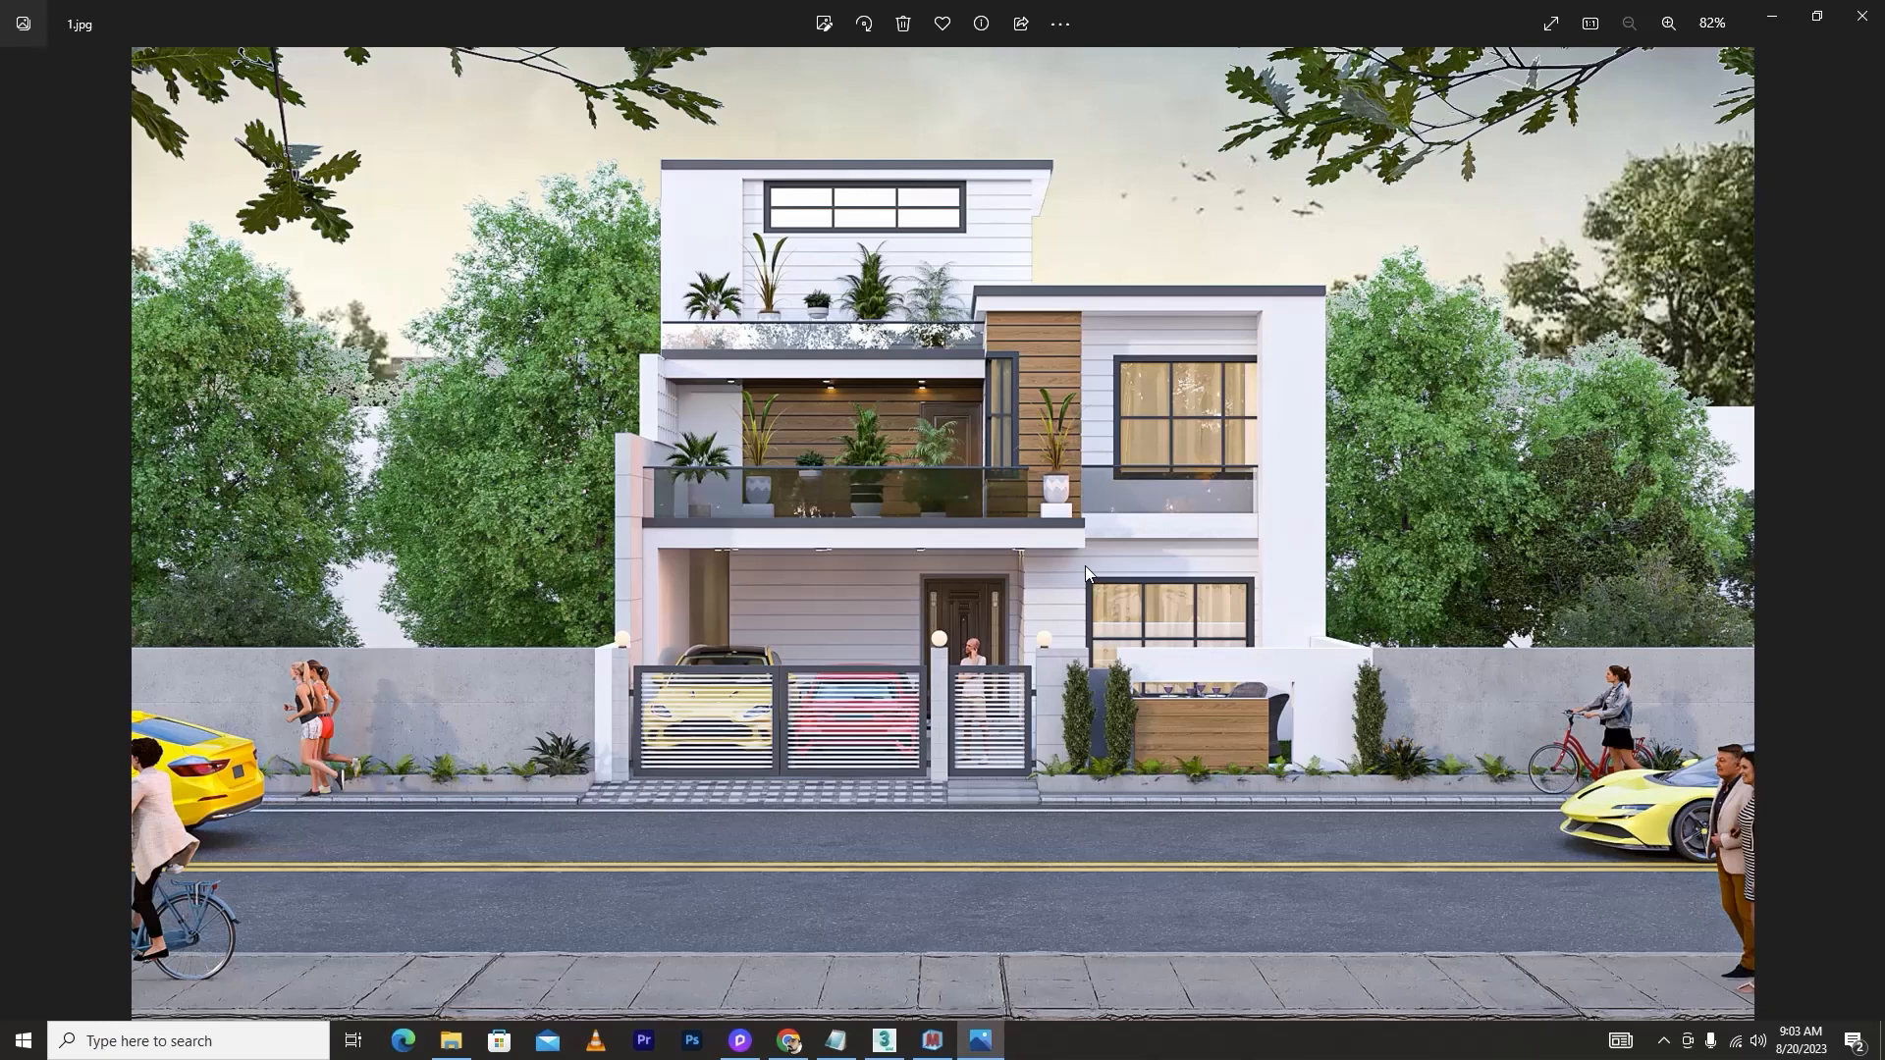
left_click(1772, 16)
middle_click_drag(1421, 625, 1411, 618, "alt")
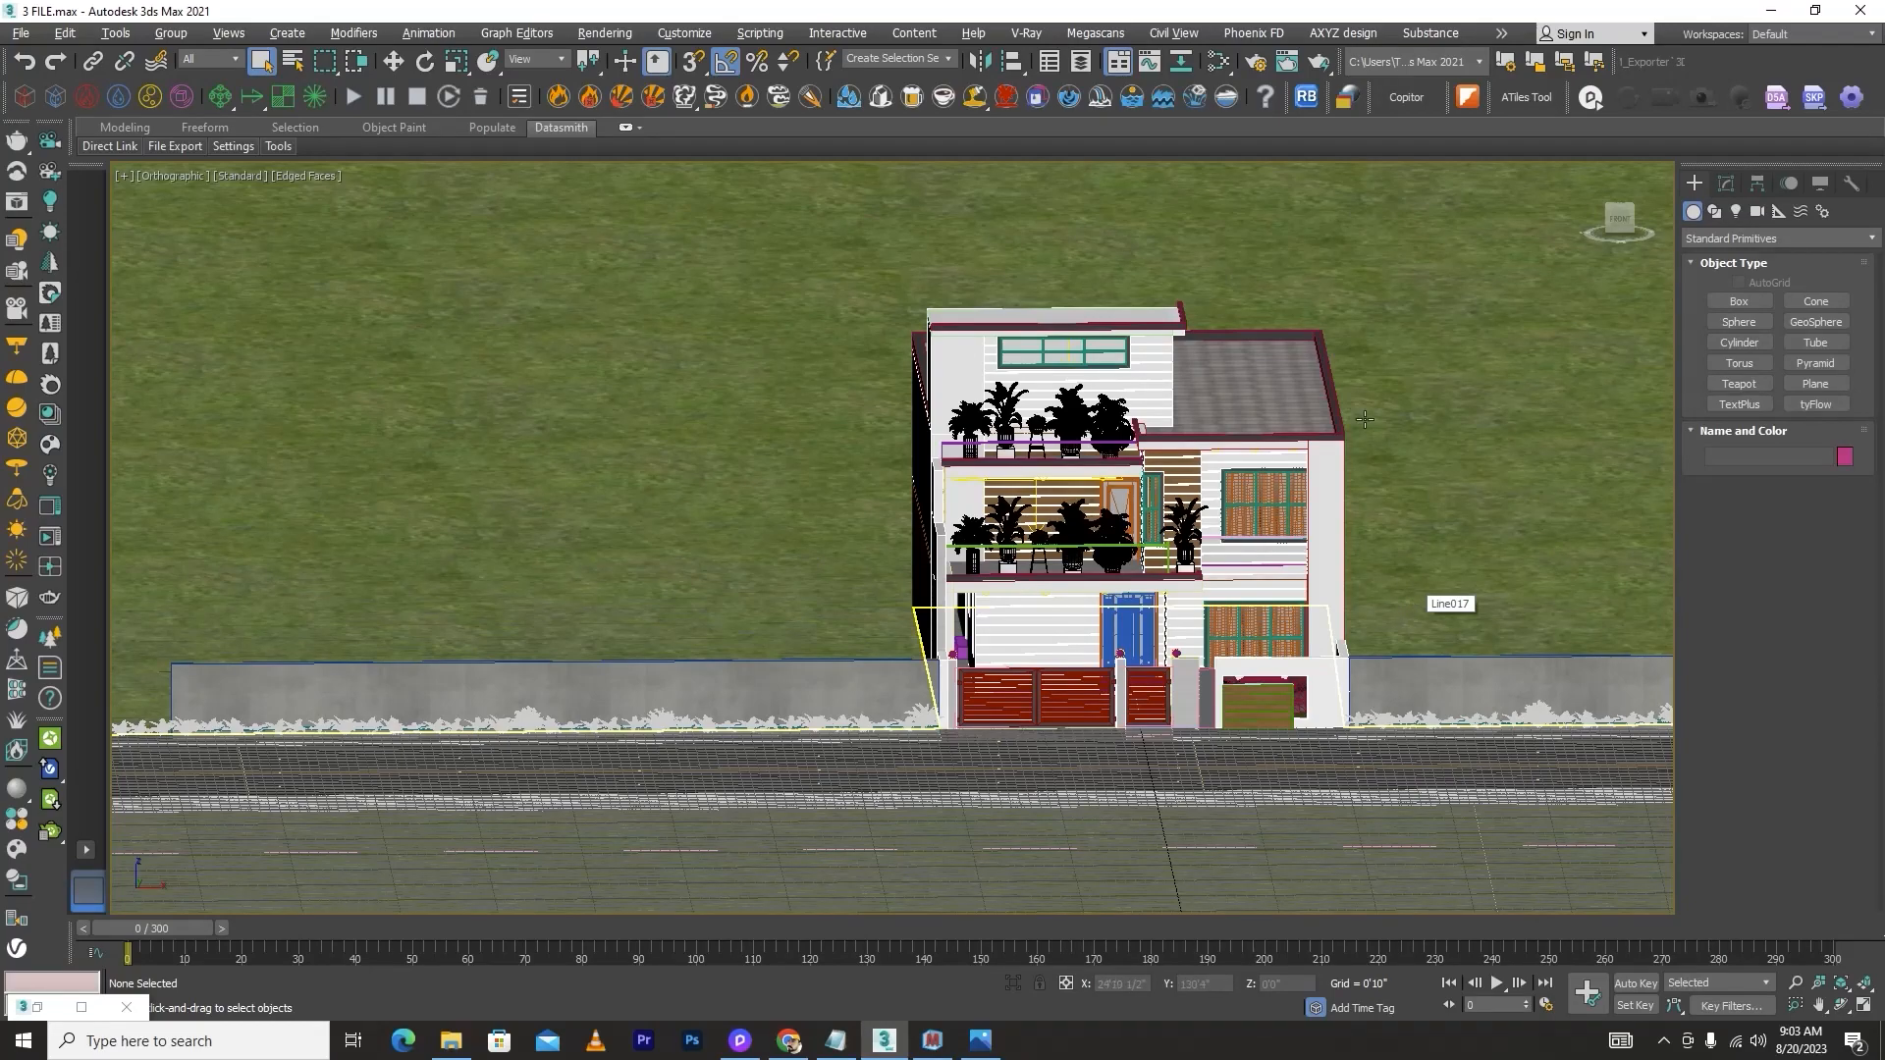
Step: Isolate the white L-shaped frame around the front windows of the house (Line009)
scroll(1412, 605, "up", 4)
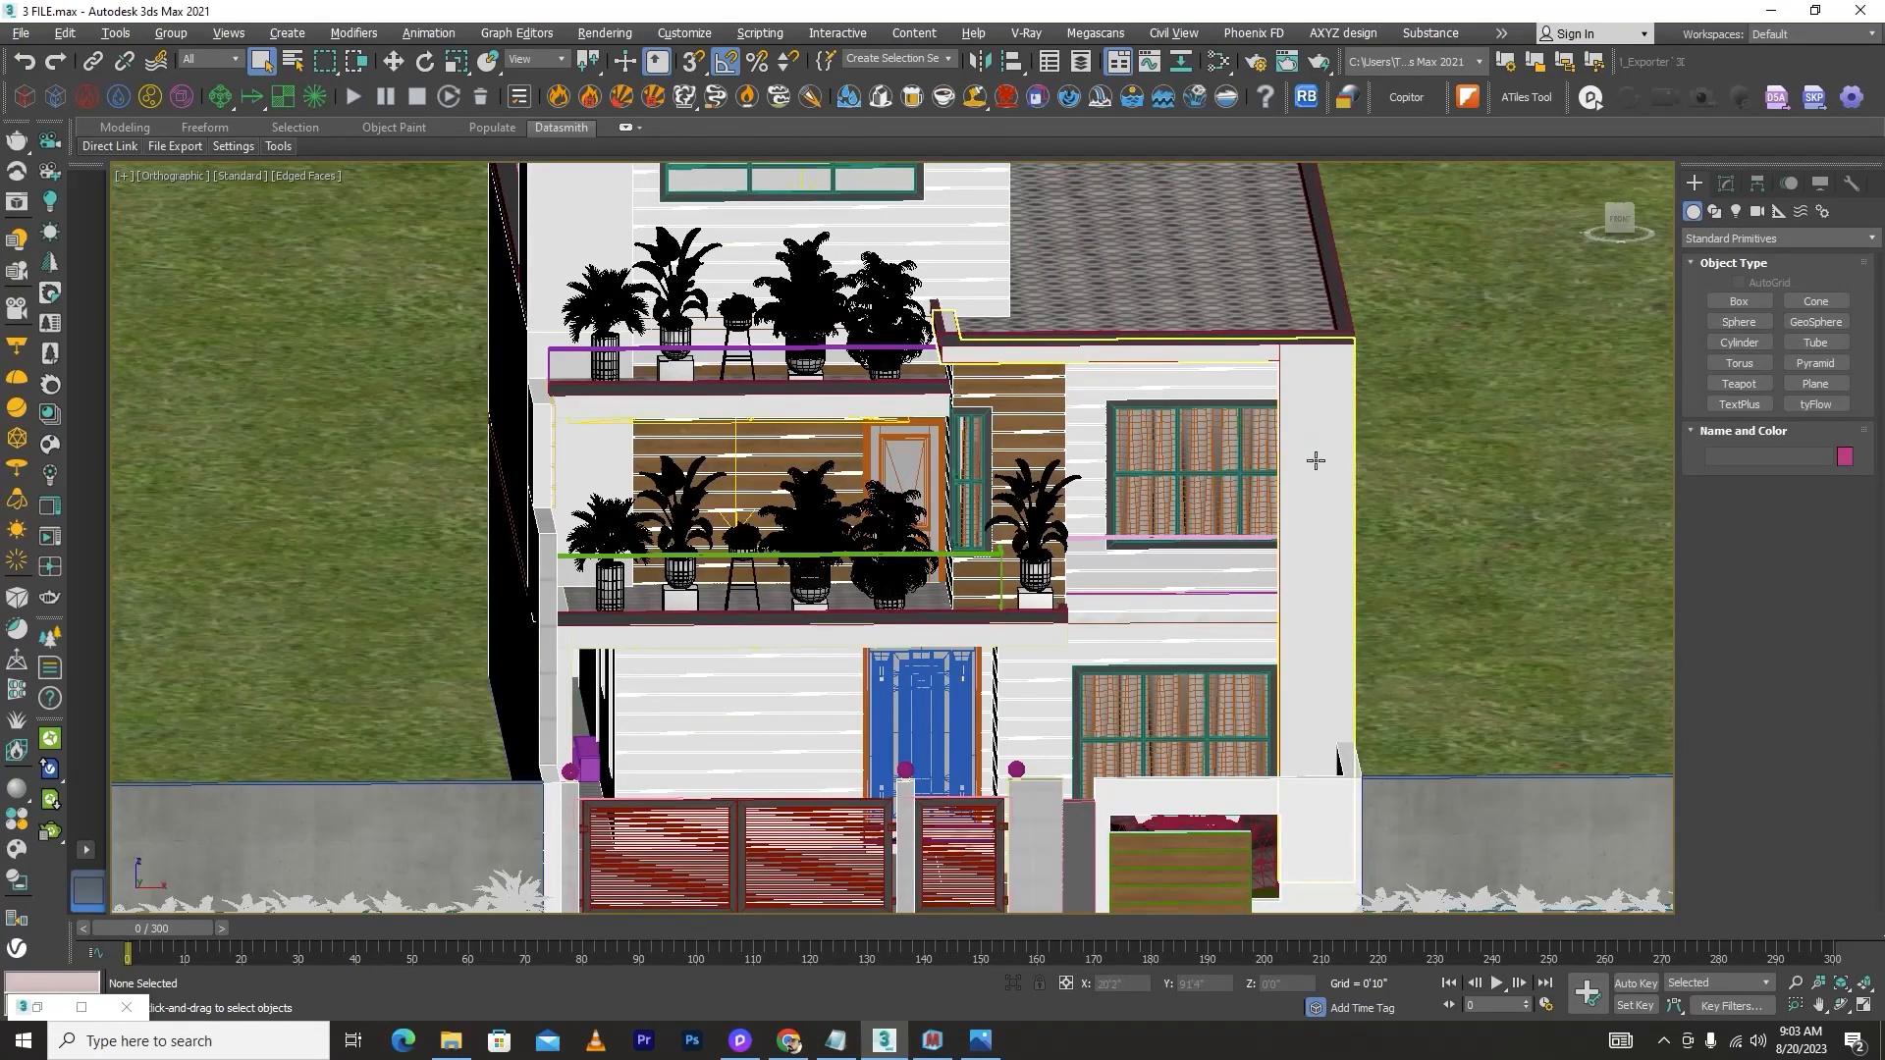
left_click(1277, 452)
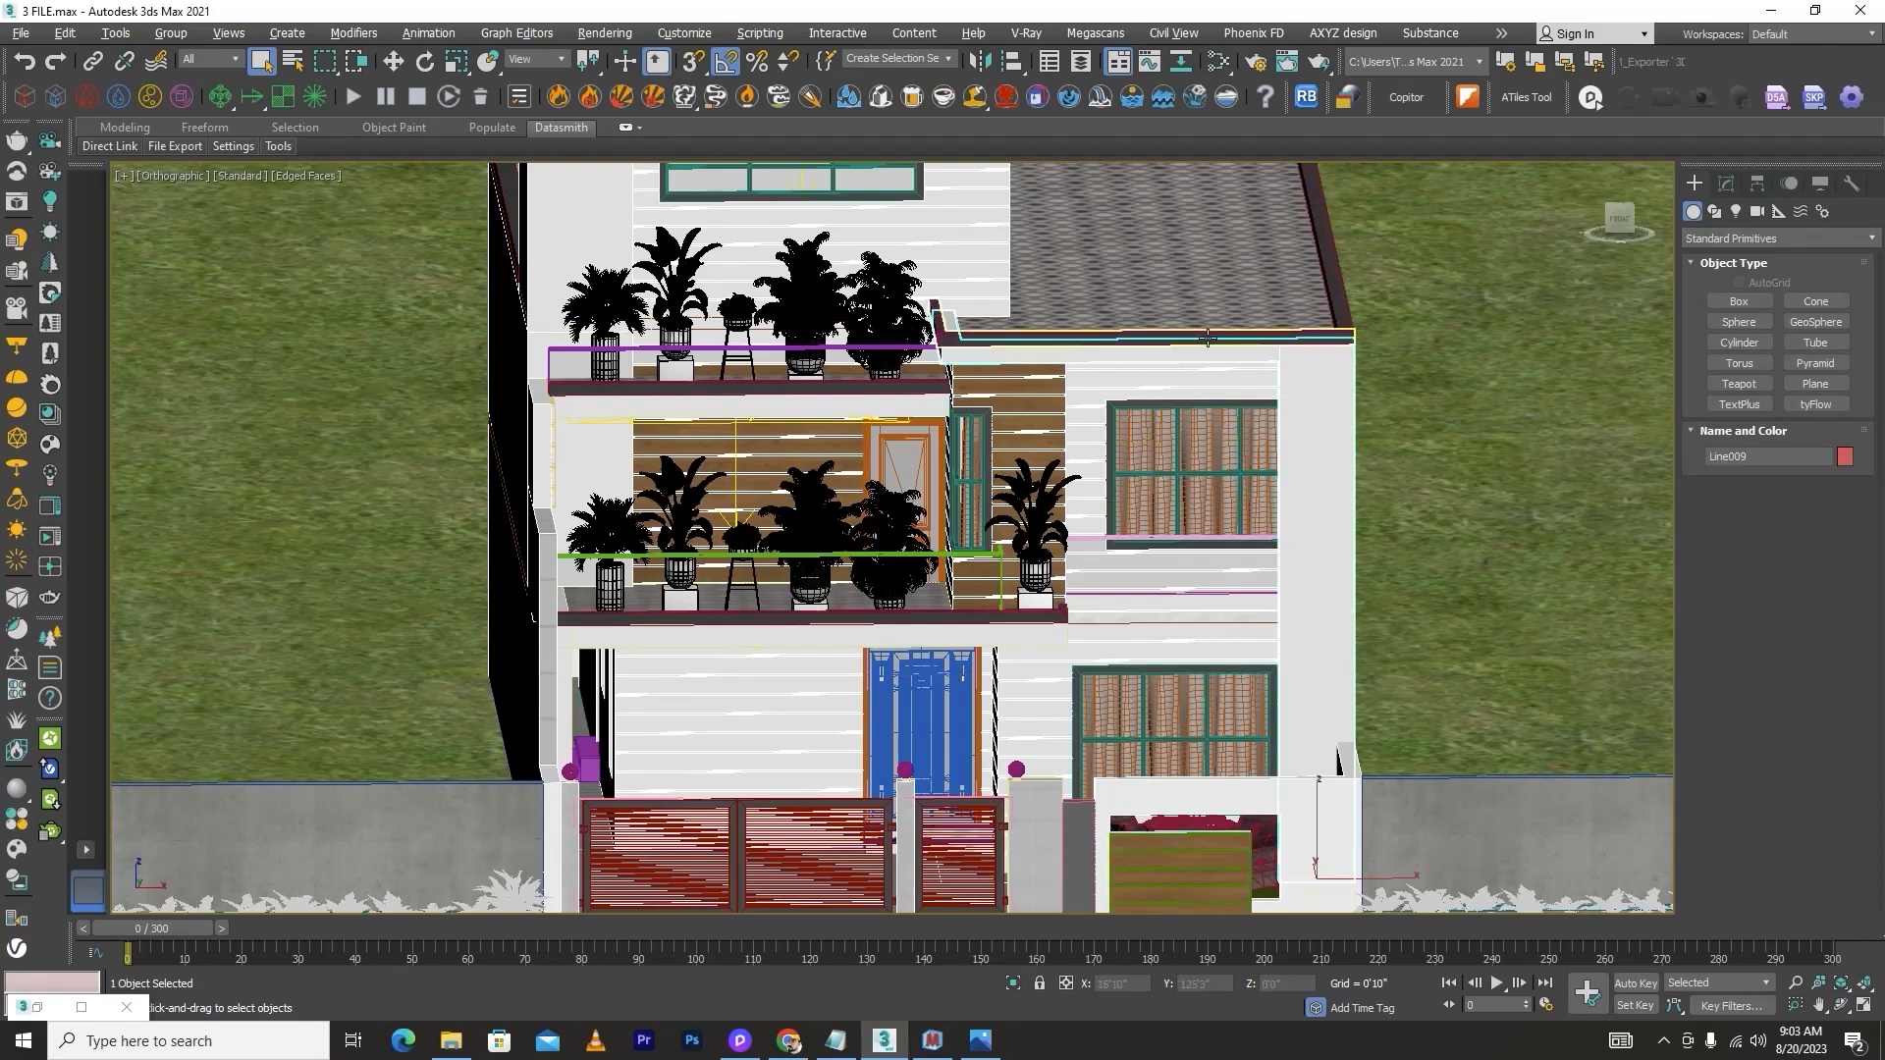
middle_click_drag(1266, 383, 1330, 563, "alt")
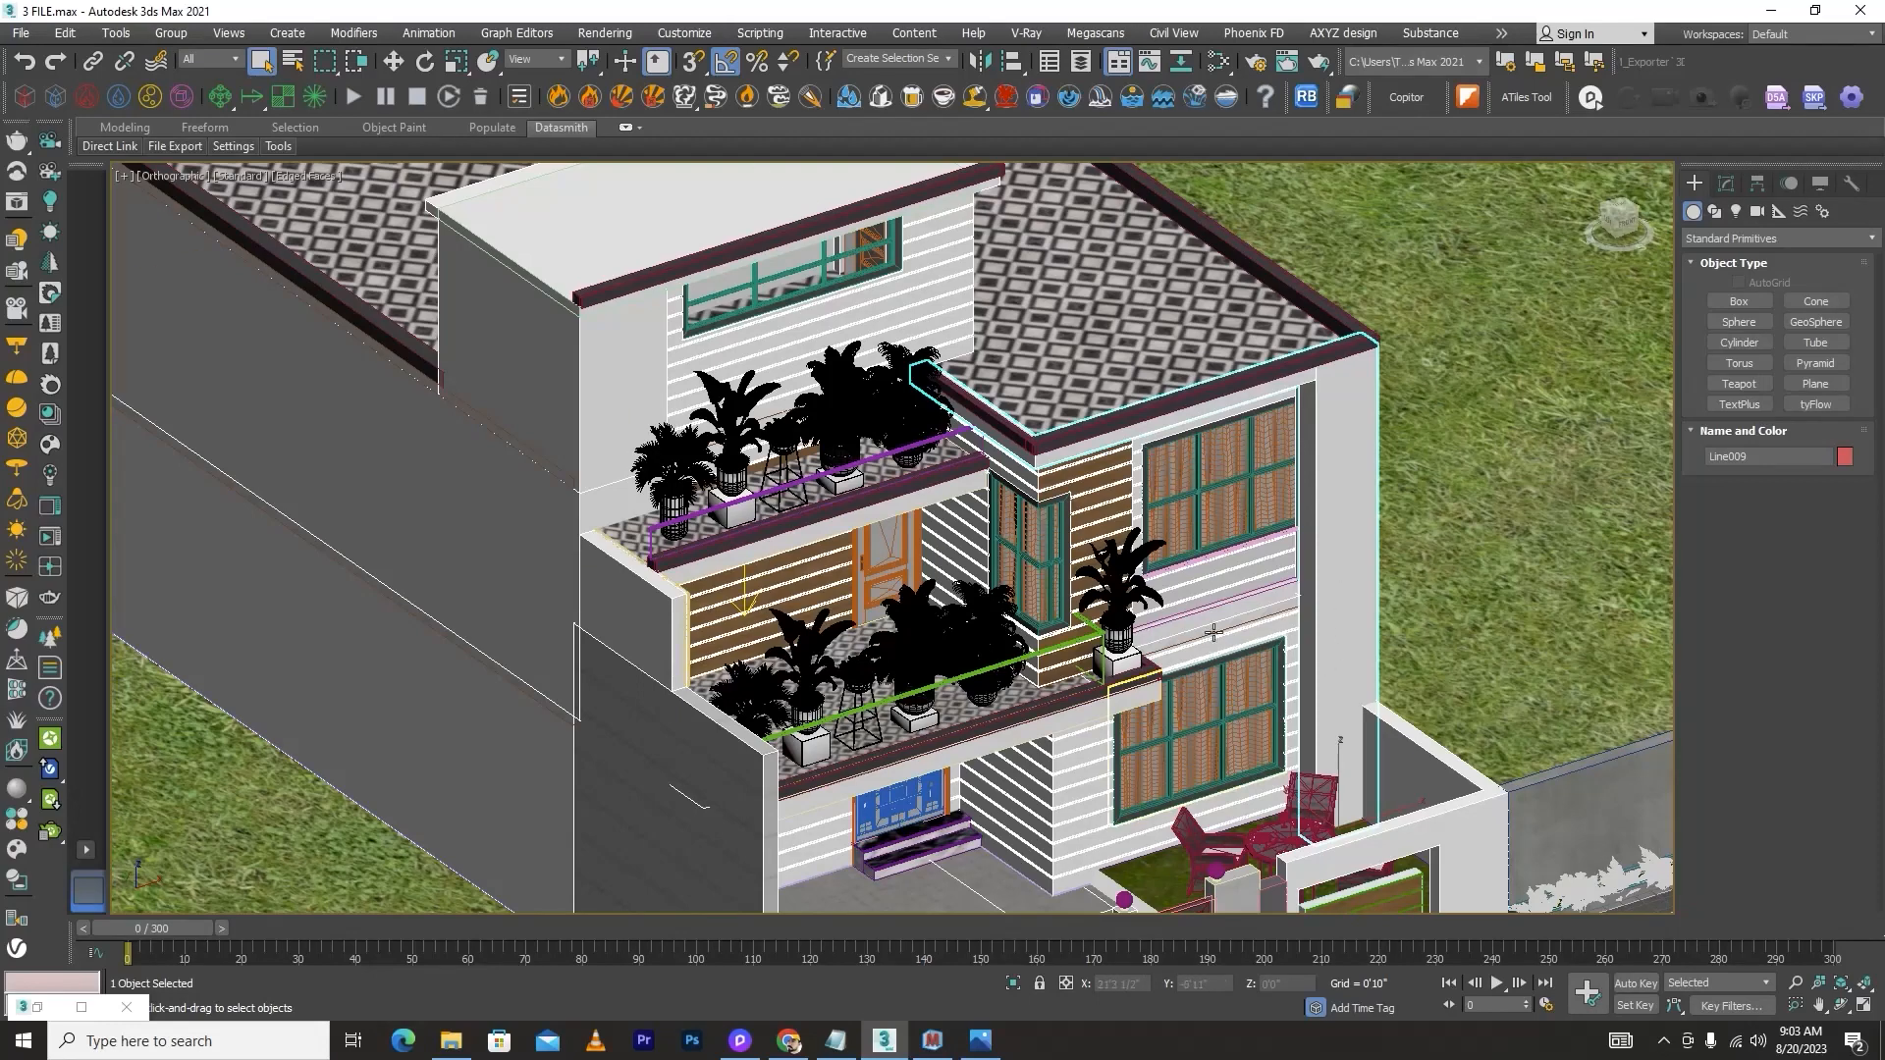
left_click(1014, 985)
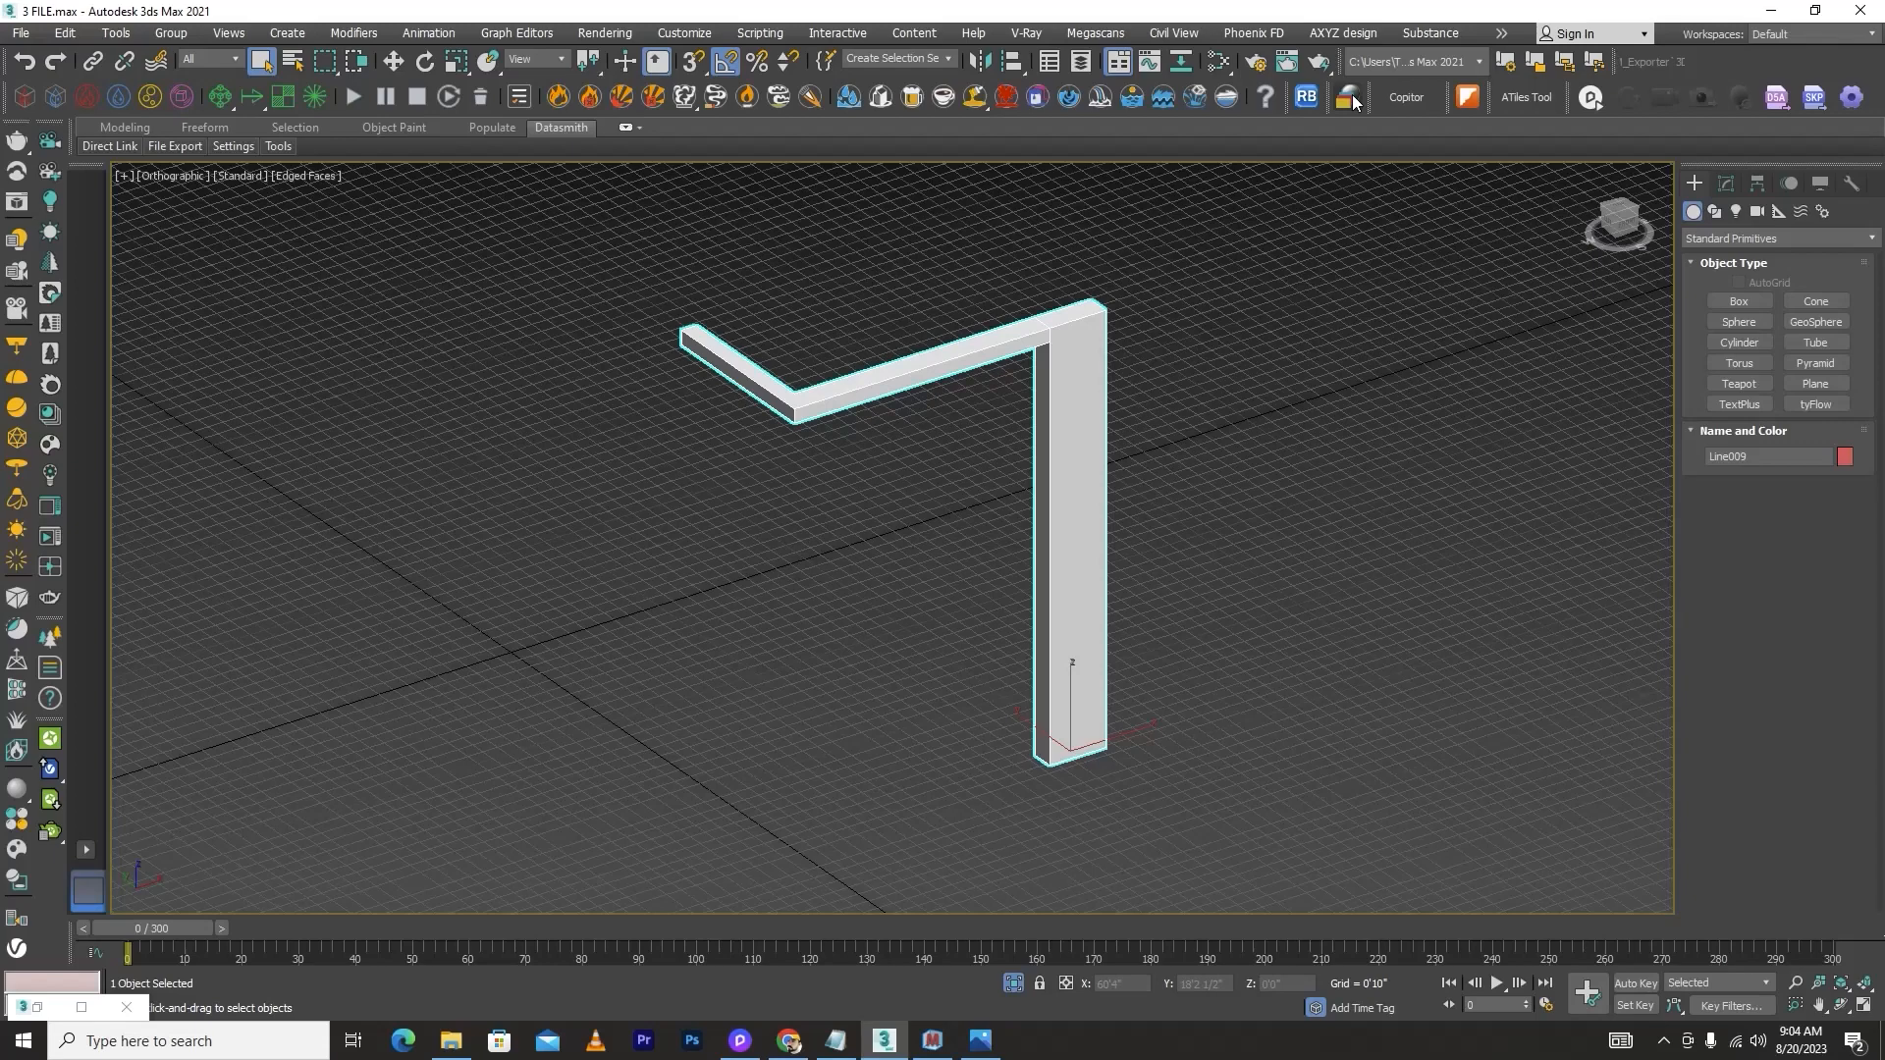
Step: Start running a script and browse to the nested software folder on Local Disk E (F:)
left_click(758, 35)
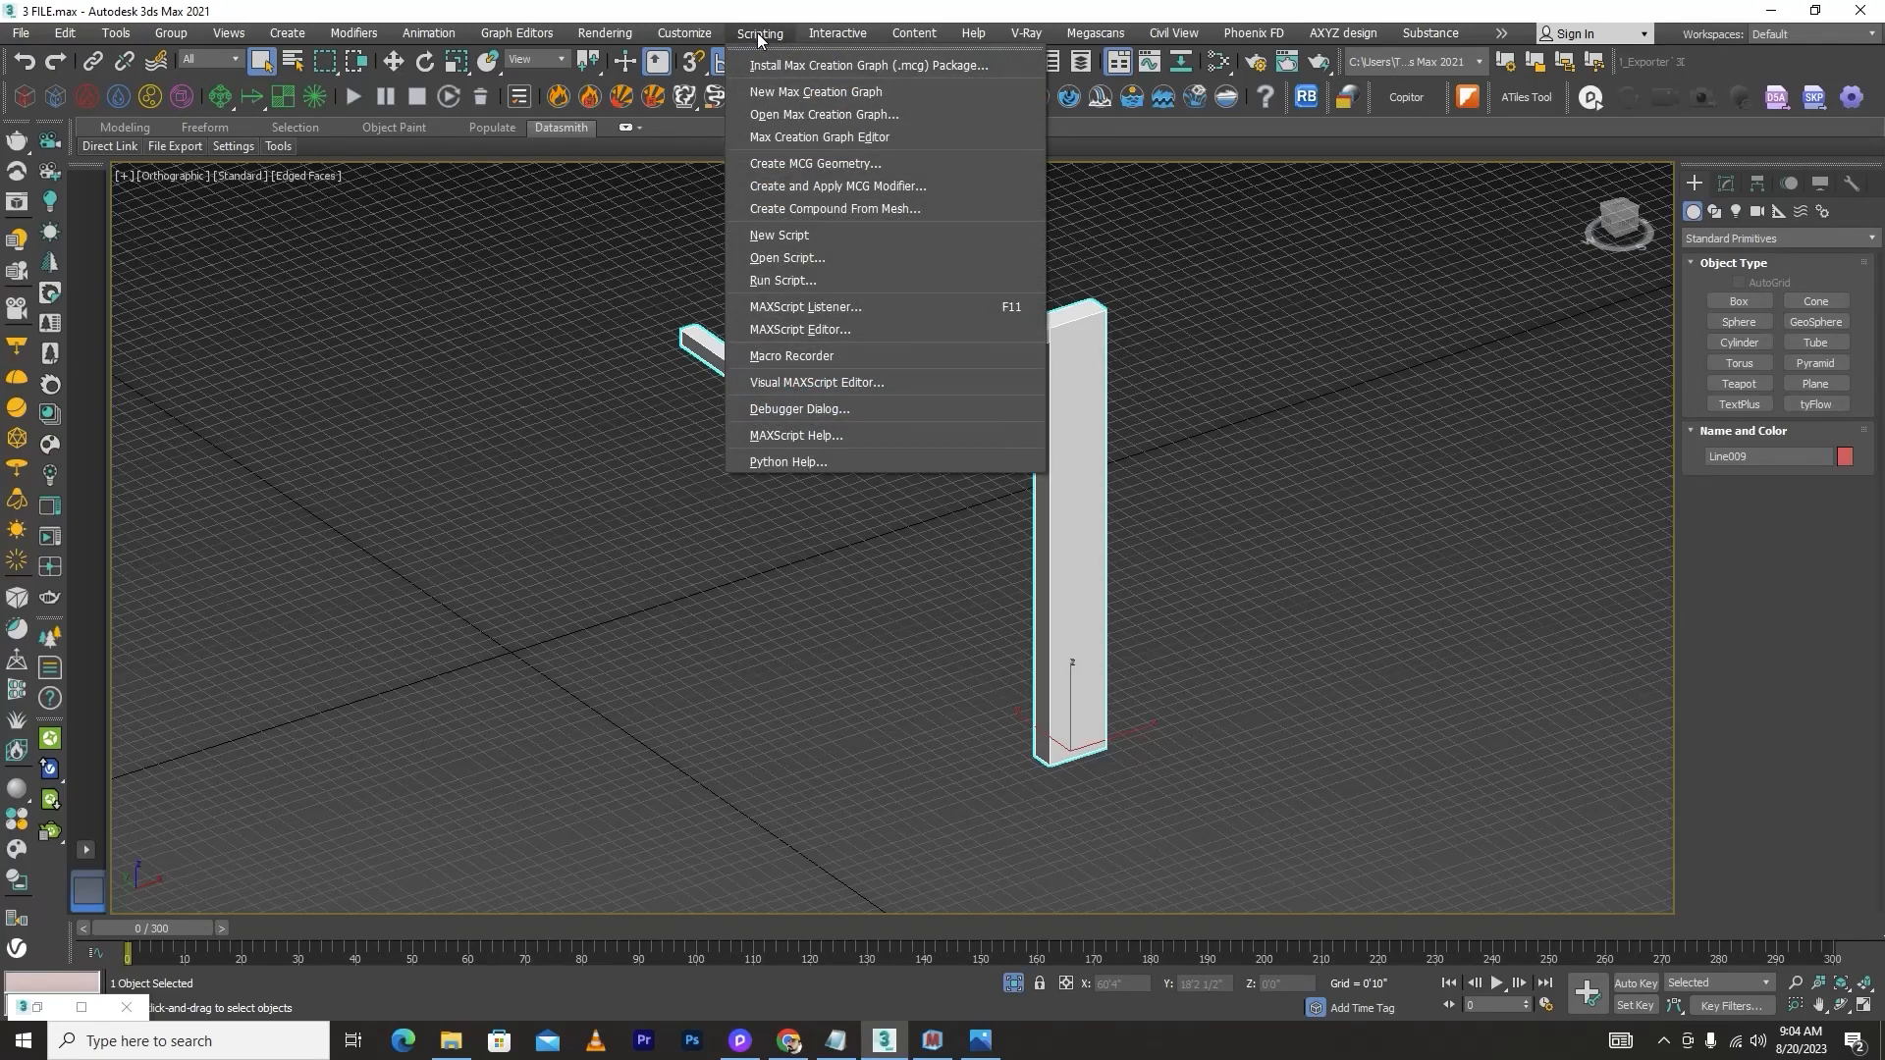
left_click(786, 281)
left_click(56, 295)
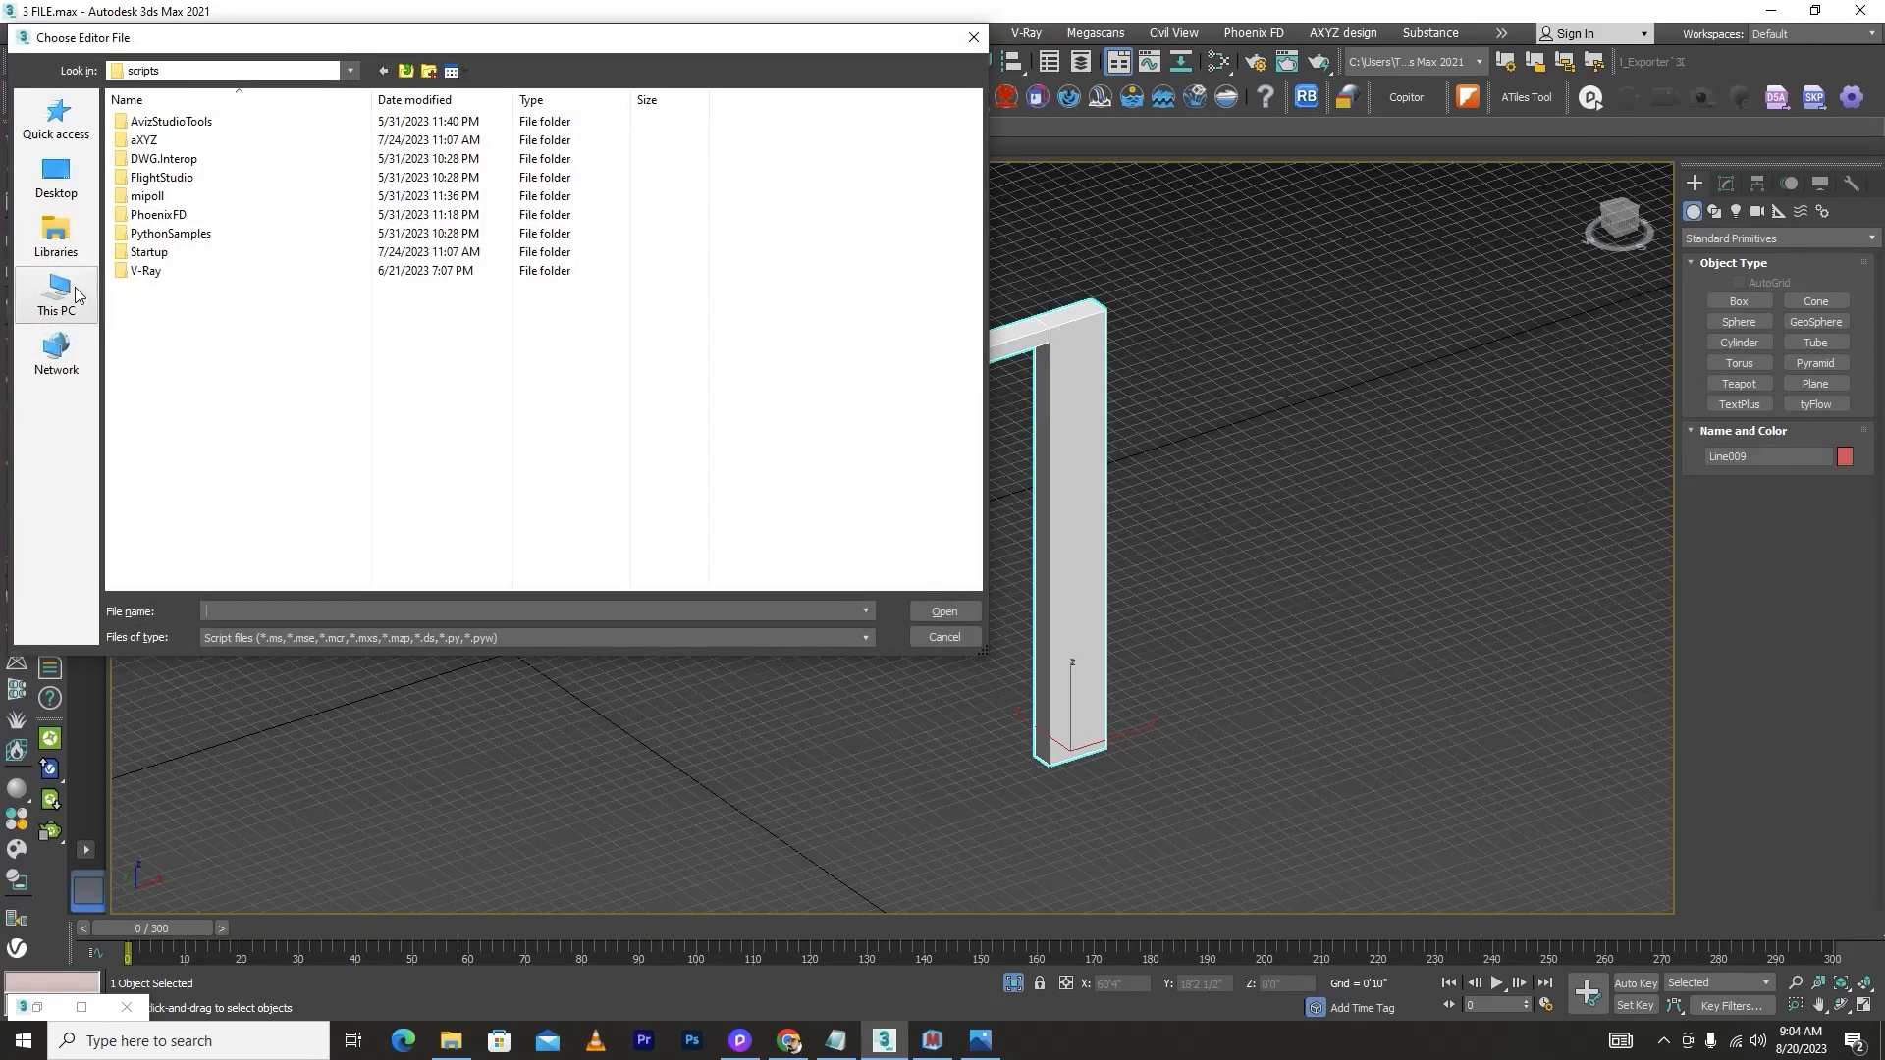
double_click(656, 322)
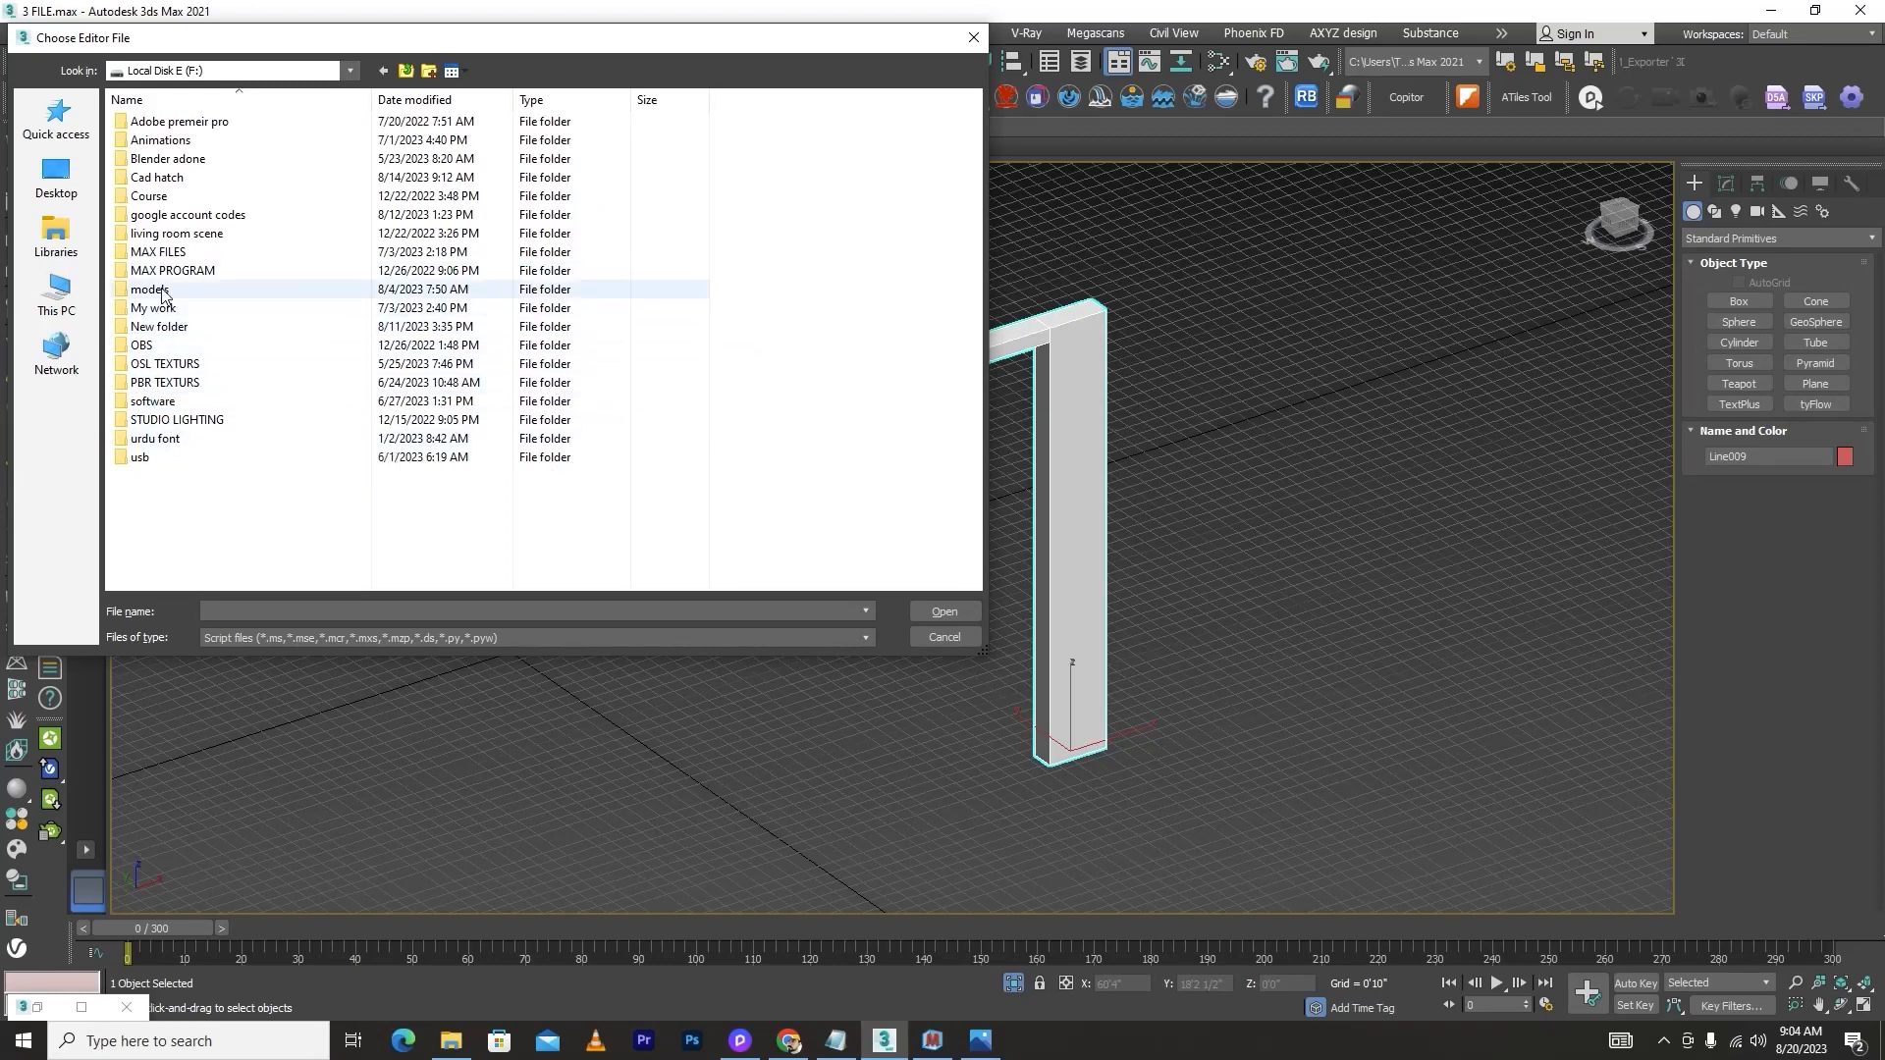
left_click(154, 404)
double_click(155, 402)
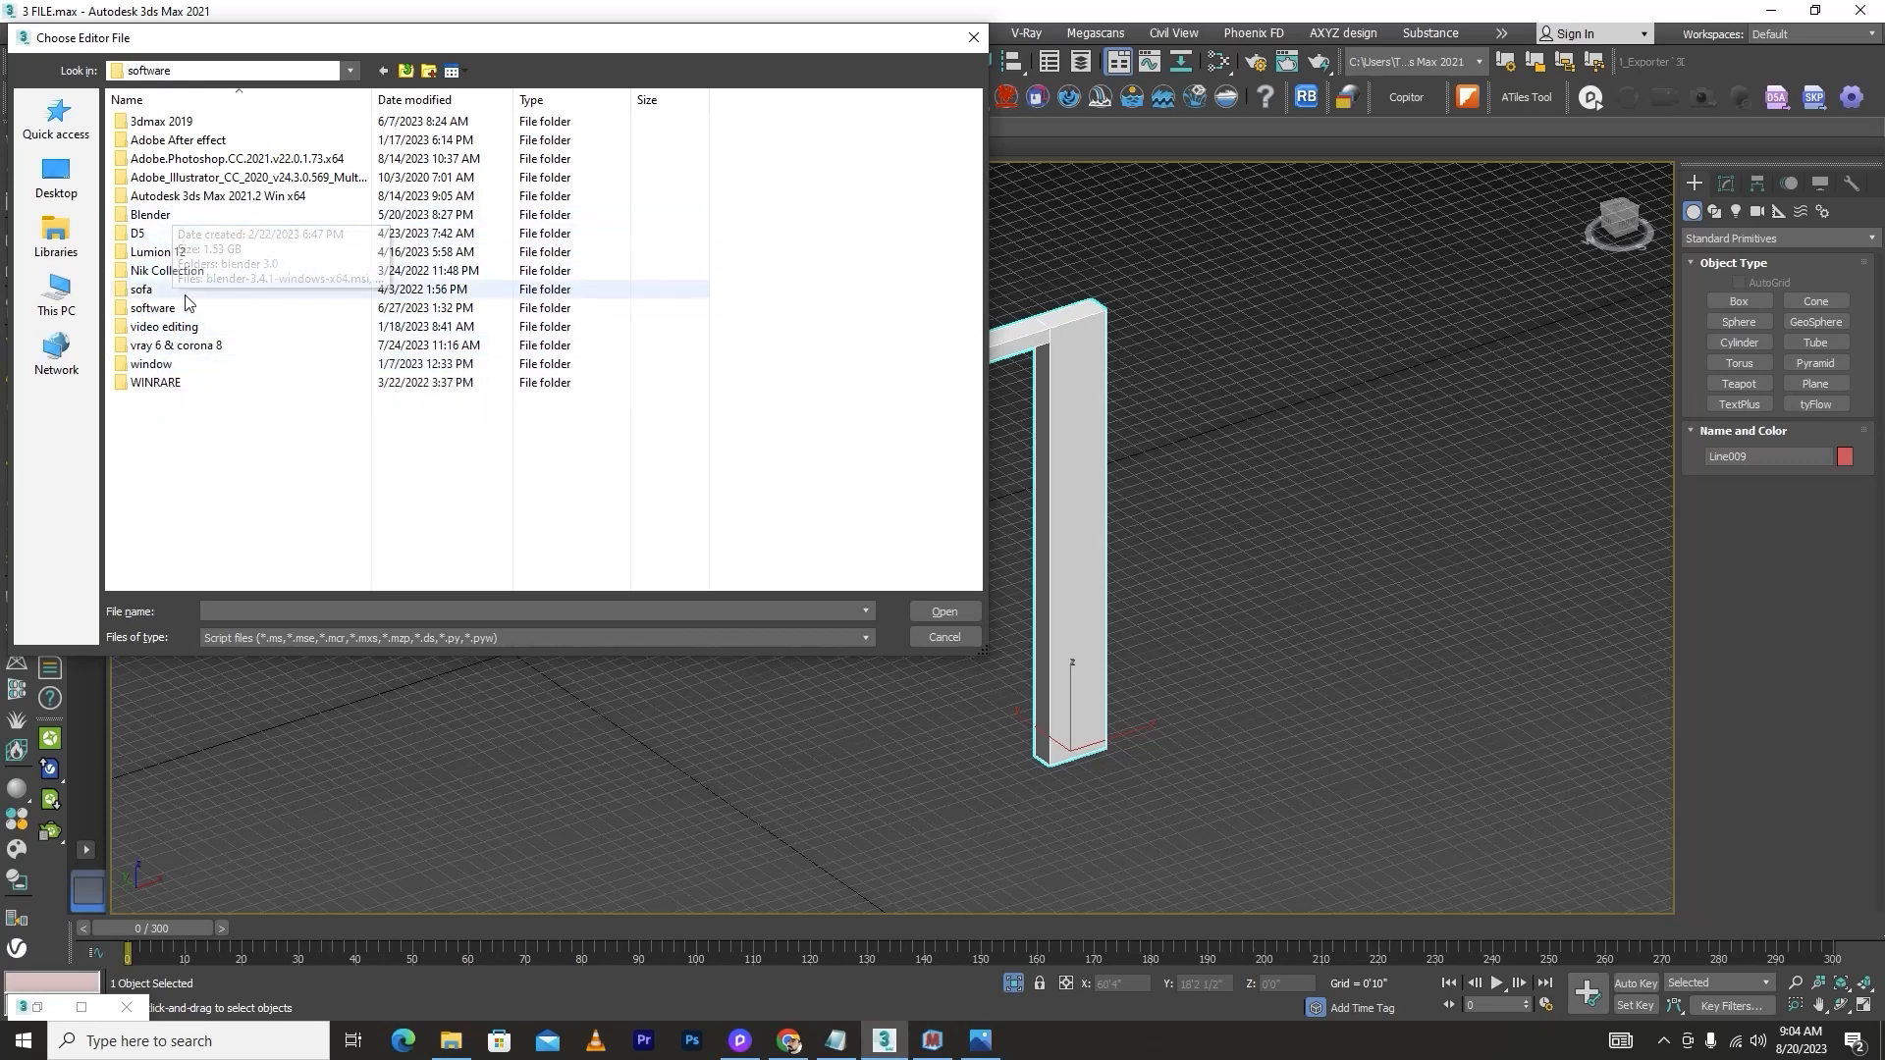
double_click(154, 309)
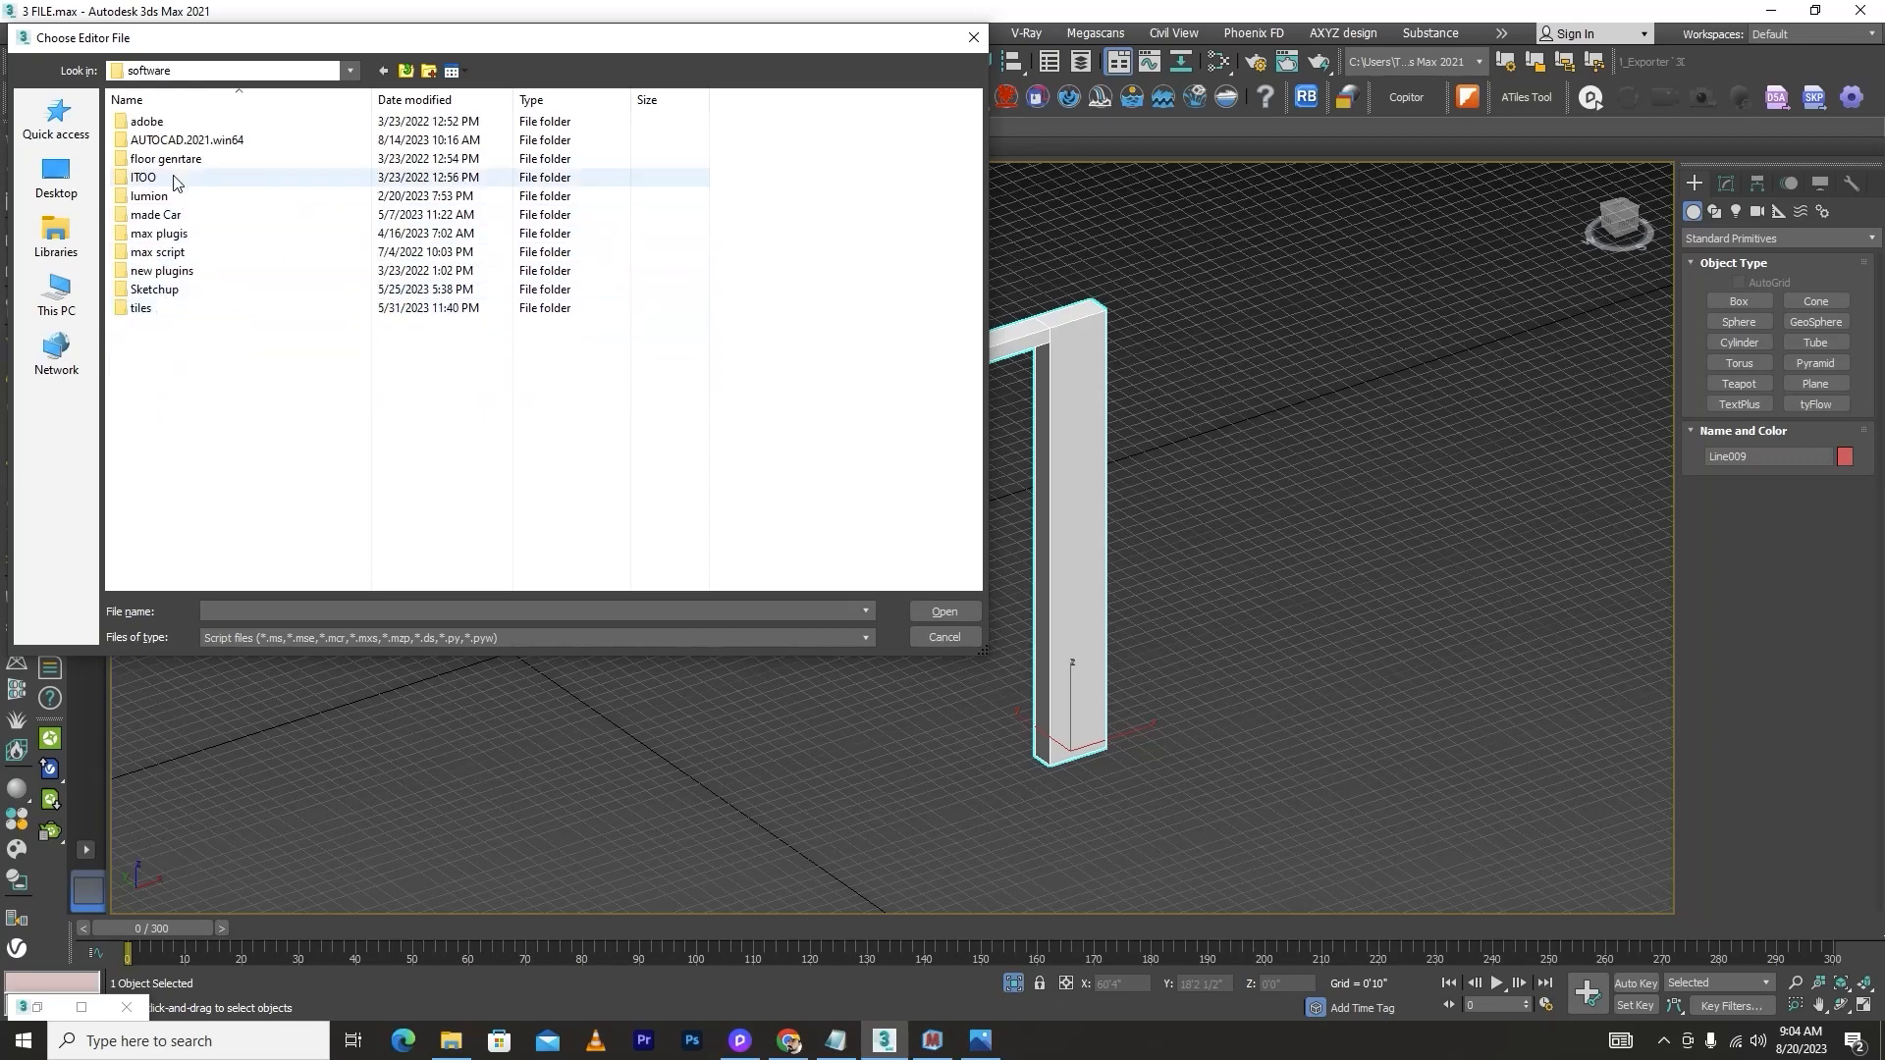
double_click(176, 233)
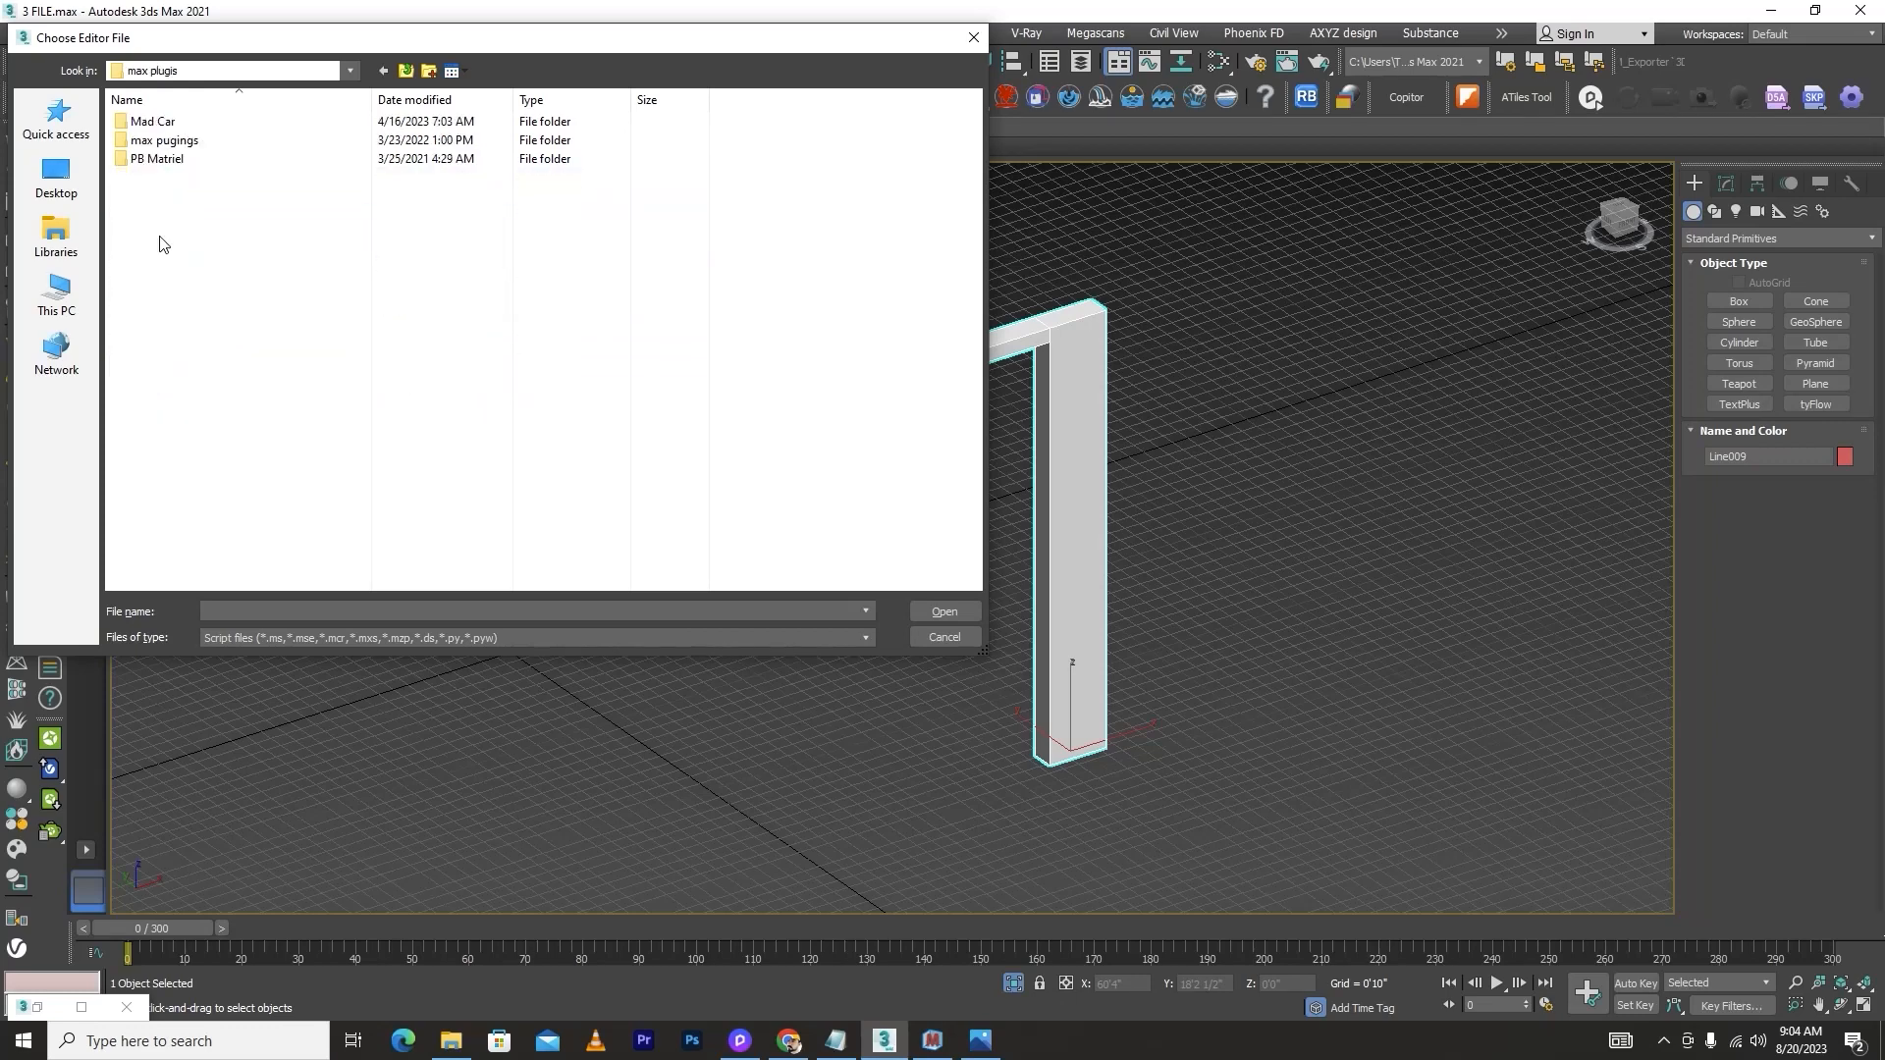
left_click(155, 162)
double_click(154, 161)
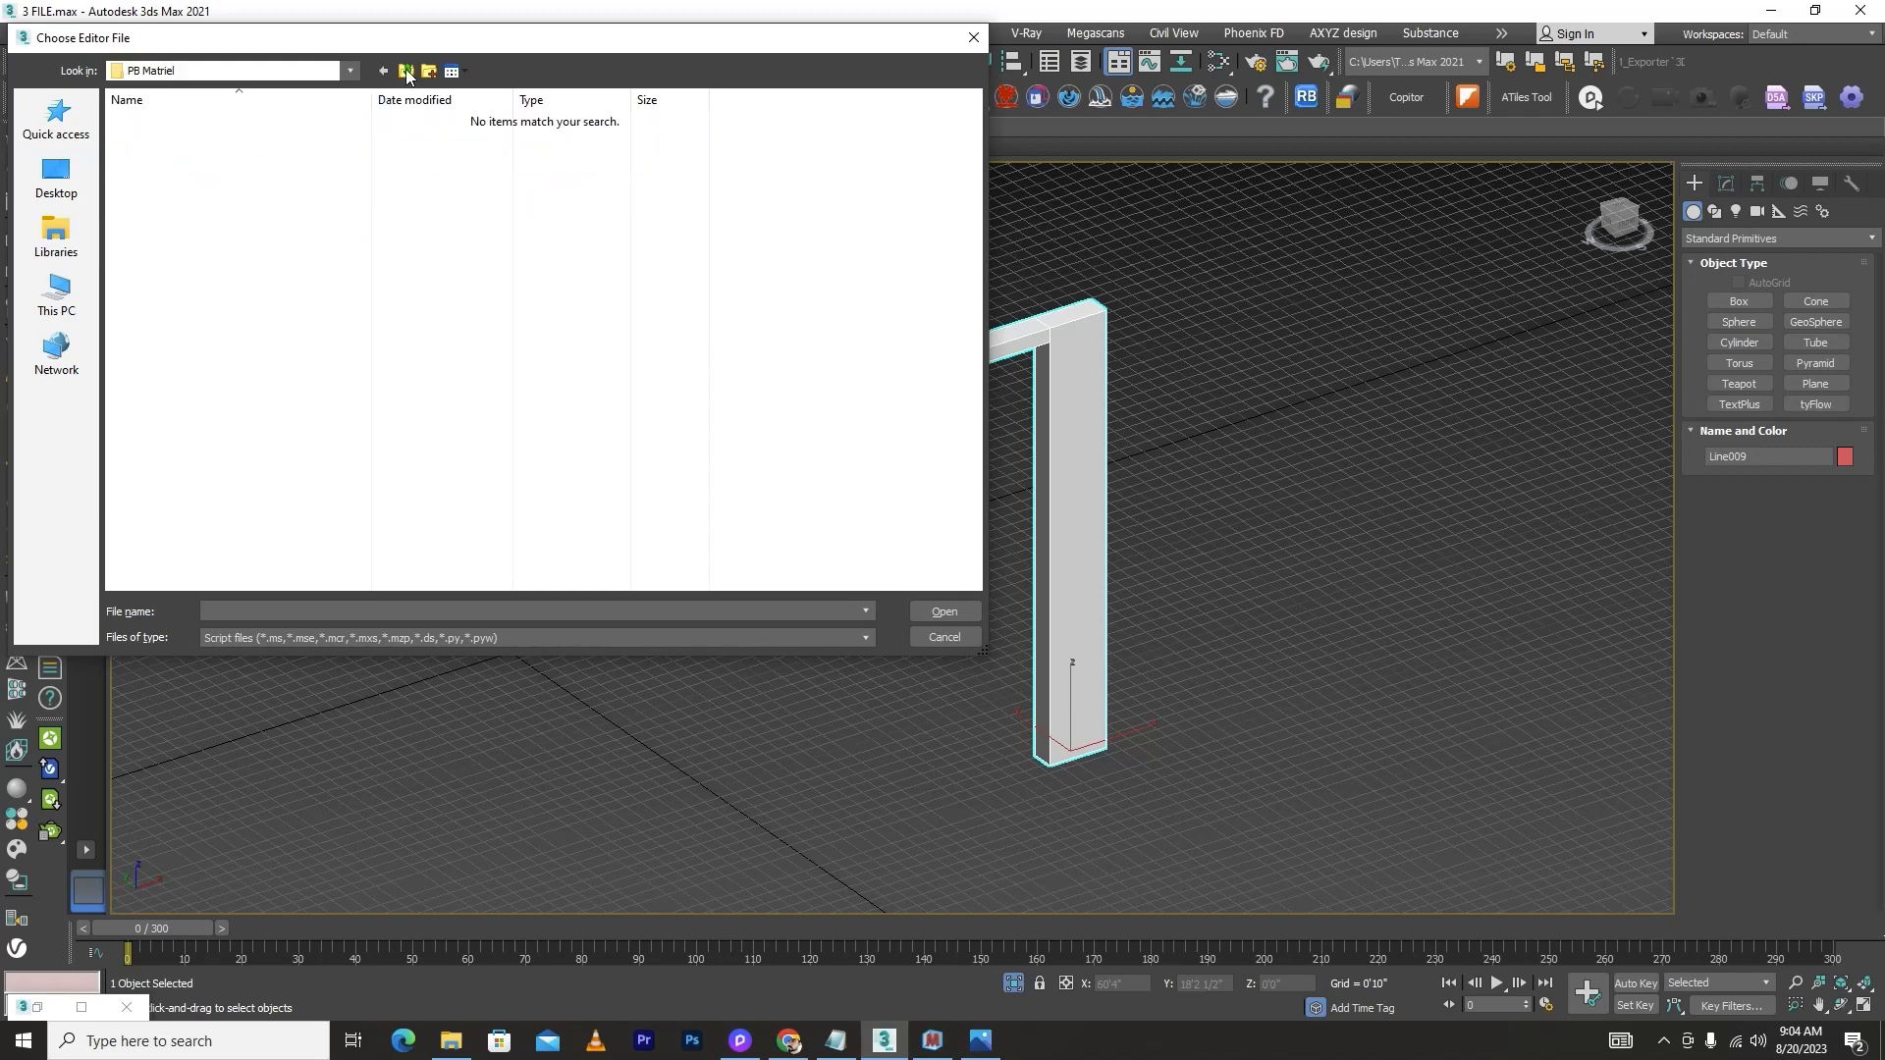
left_click(407, 72)
left_click(407, 71)
double_click(162, 252)
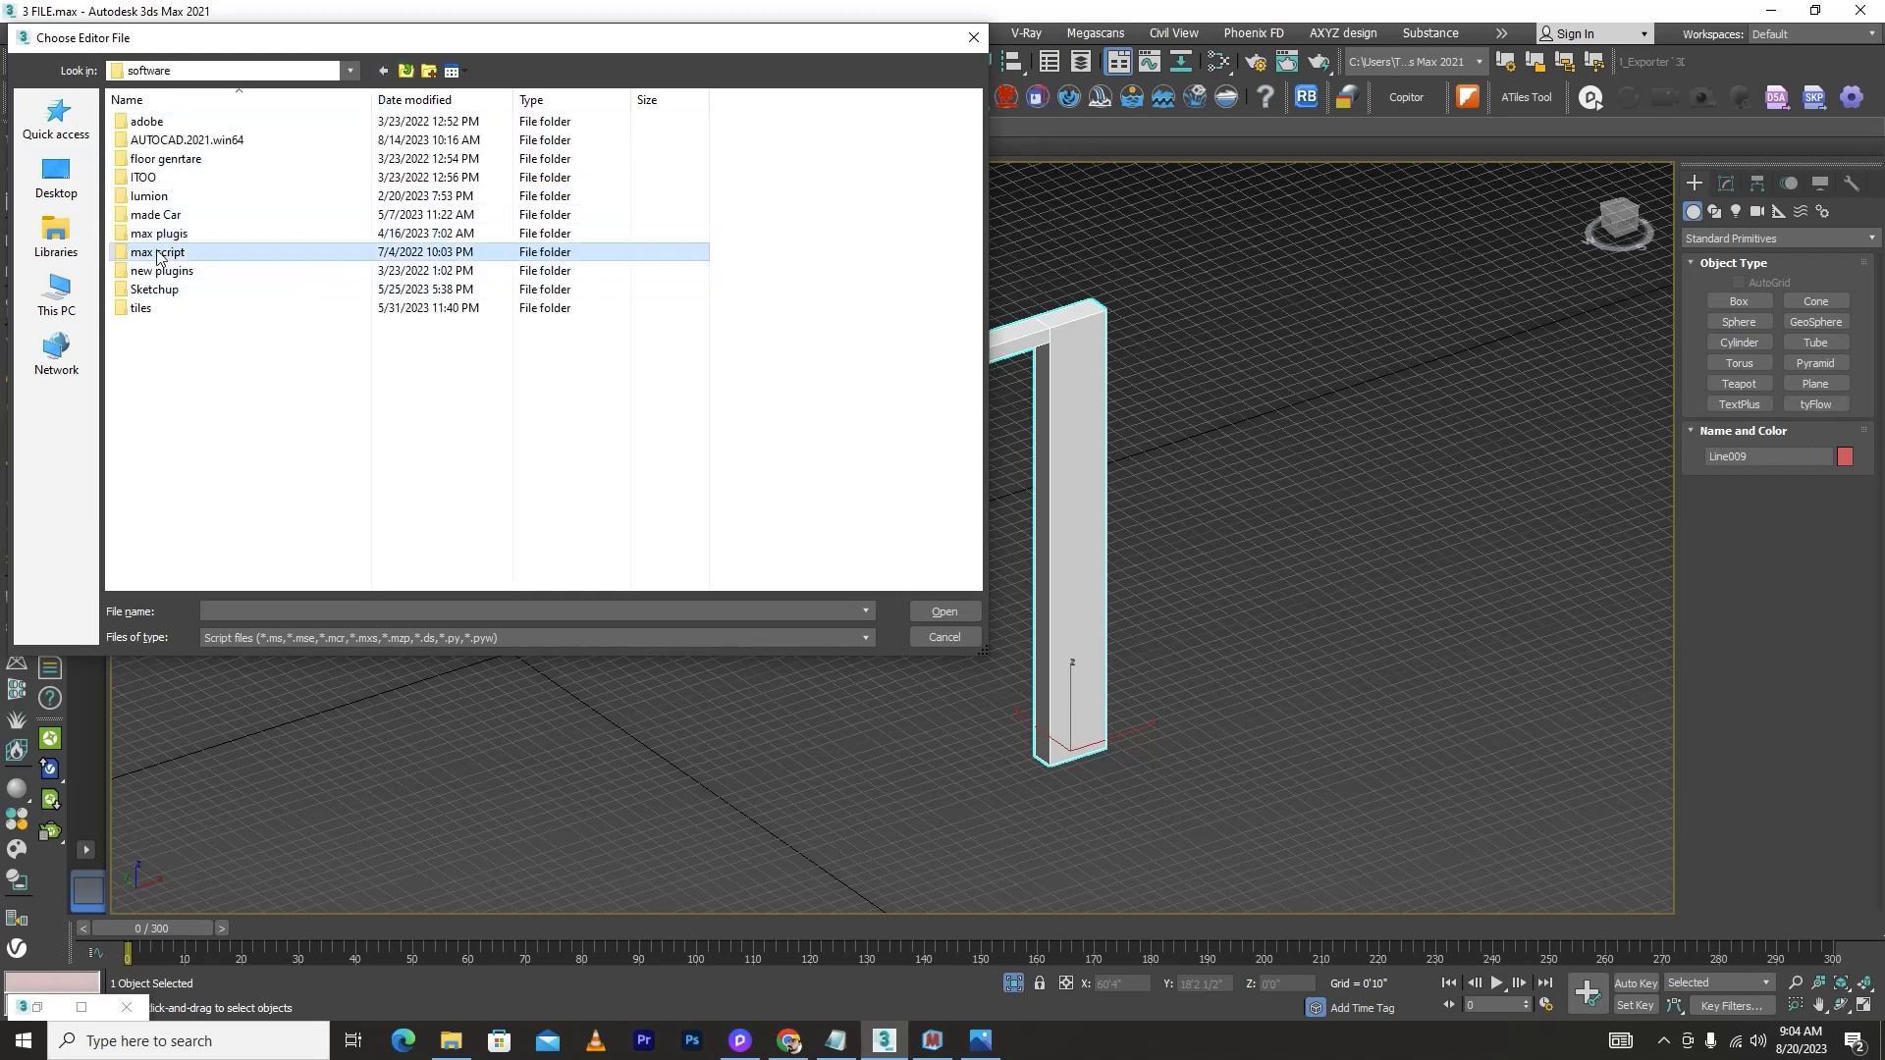
left_click(406, 72)
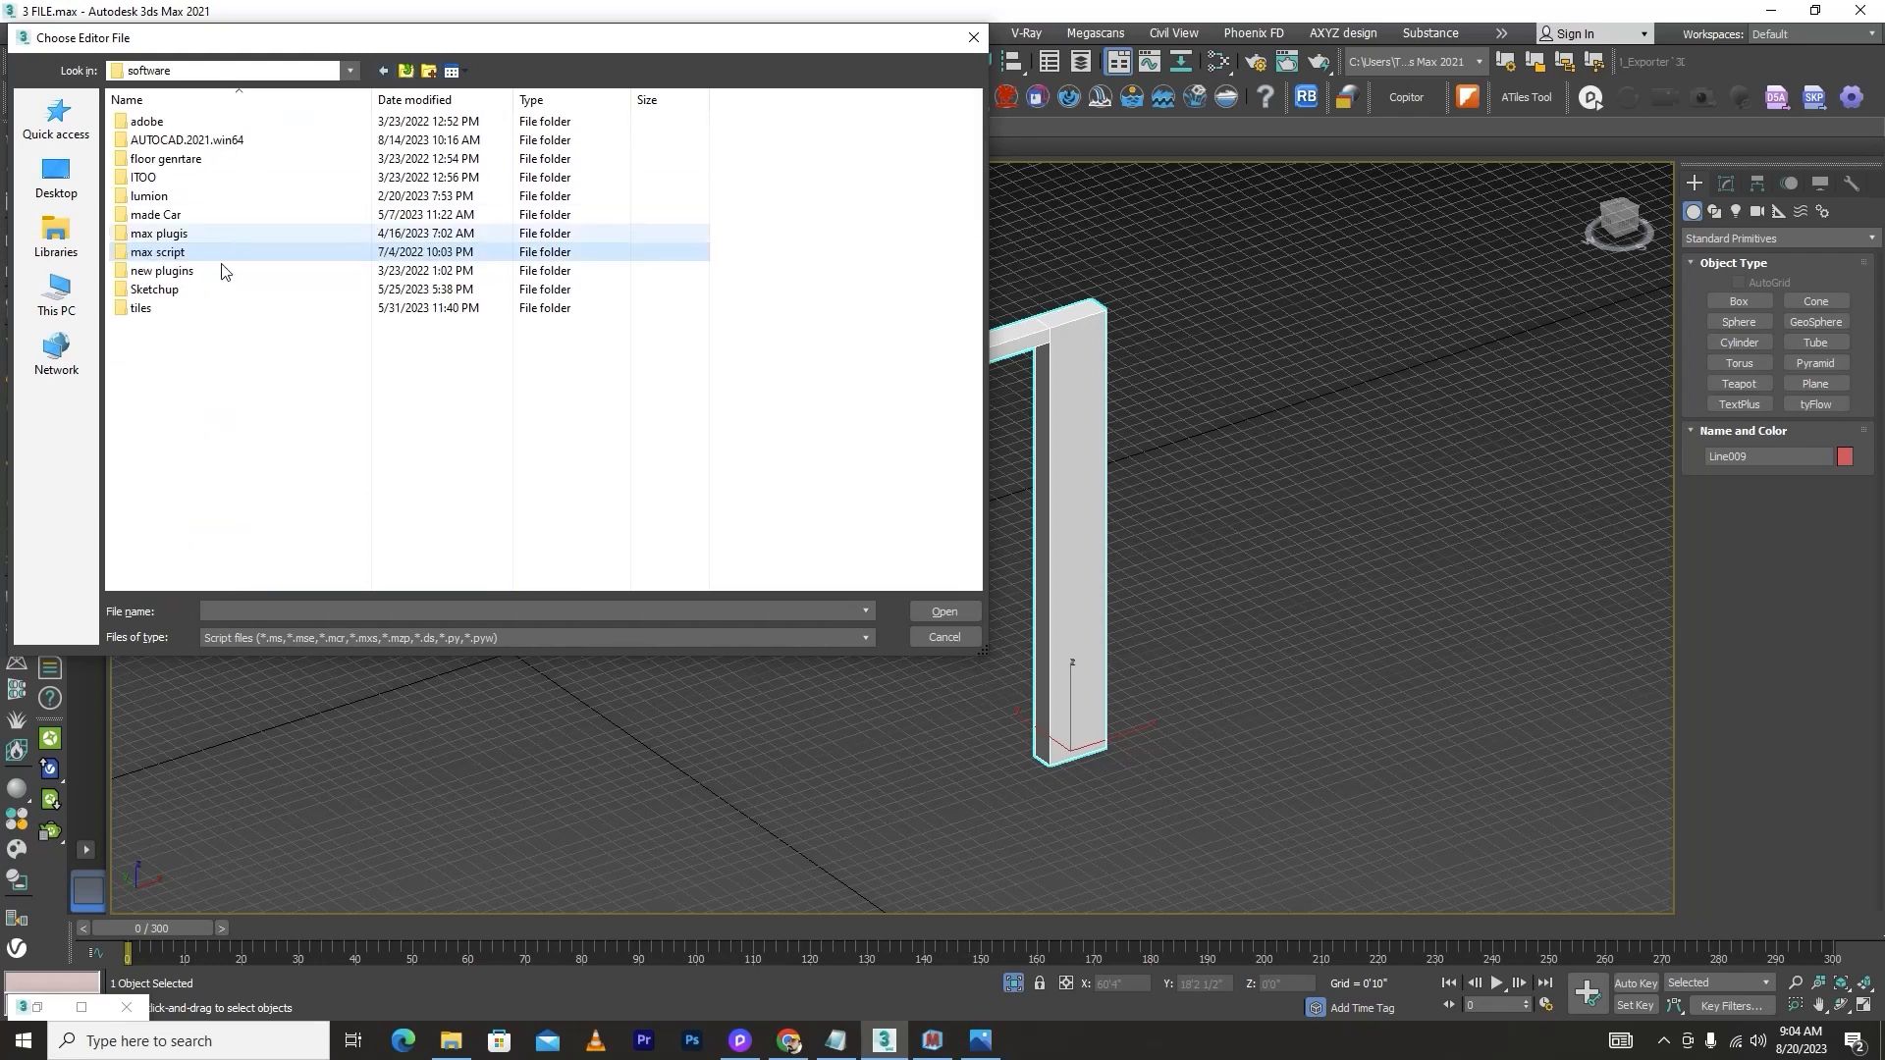
Step: Select Material_Texture_Loader_v1.24.mse in new plugins > PB Matriel > MTL 1.24, and leave the file chooser without running it
double_click(162, 270)
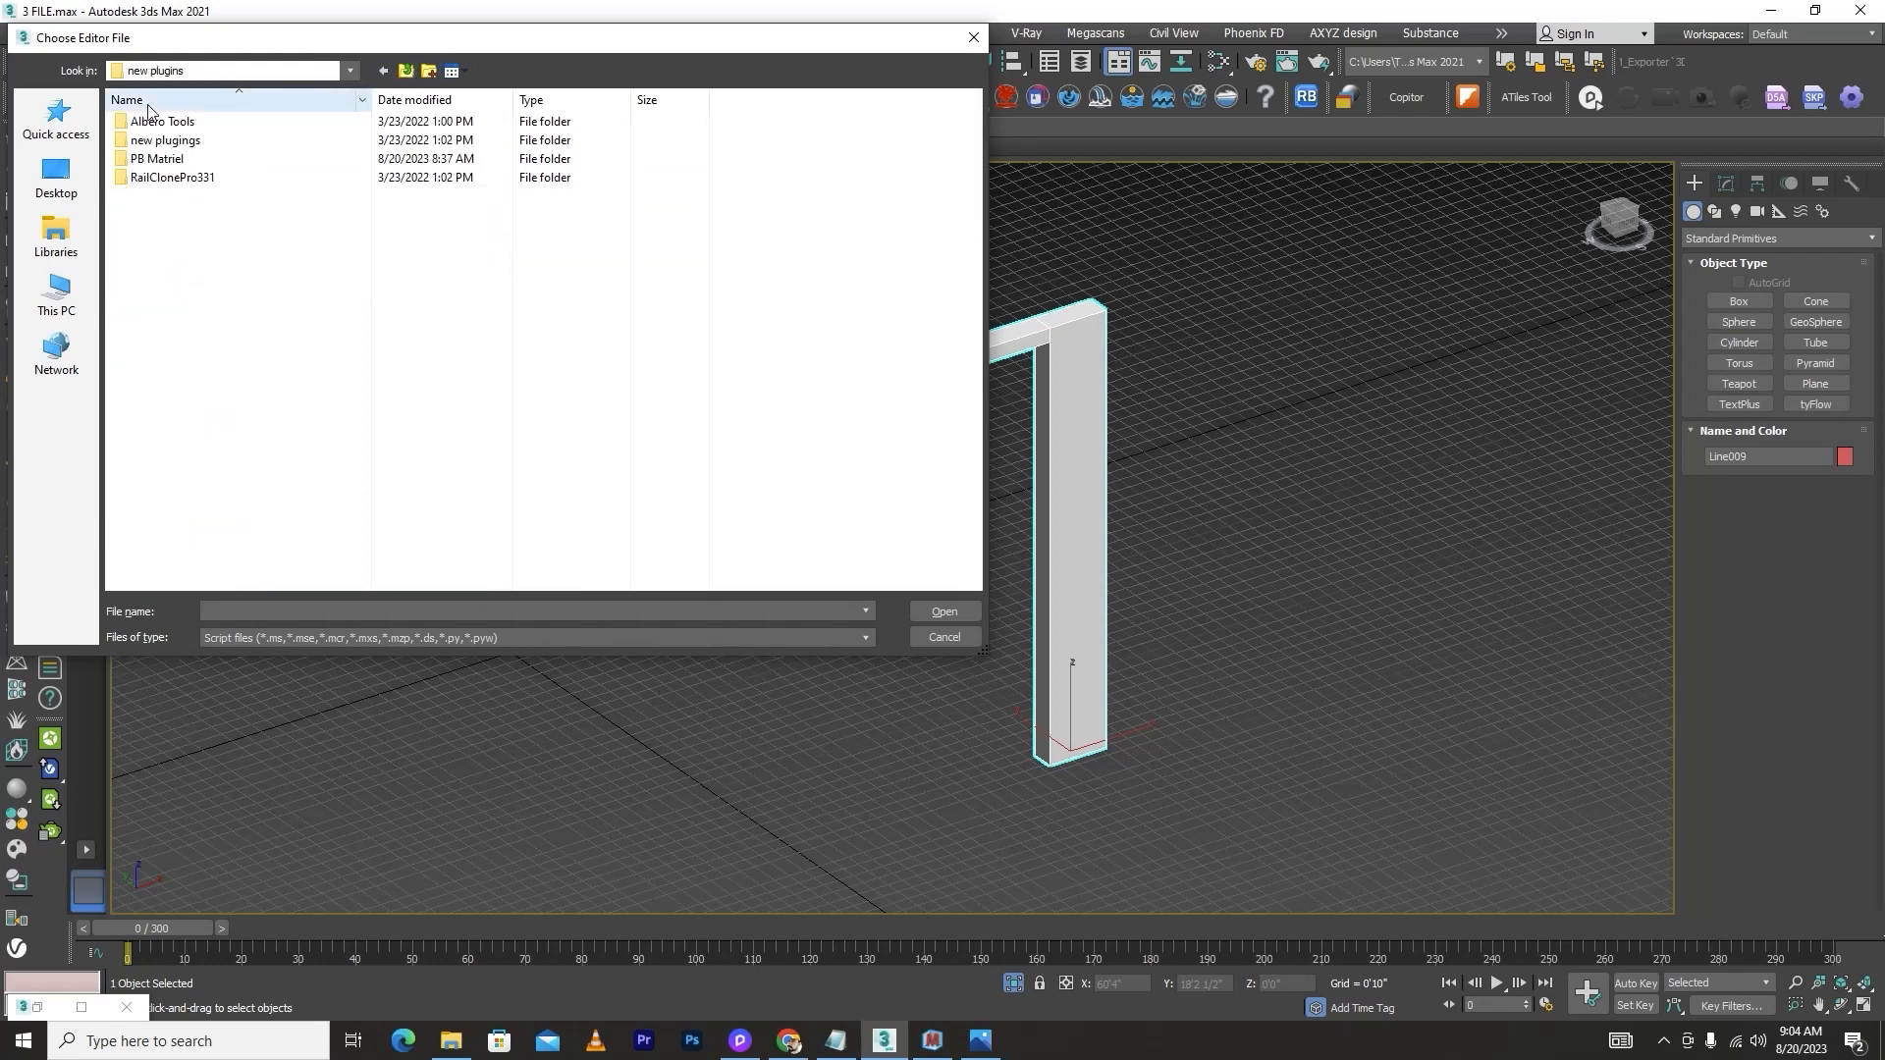
left_click(165, 162)
double_click(163, 162)
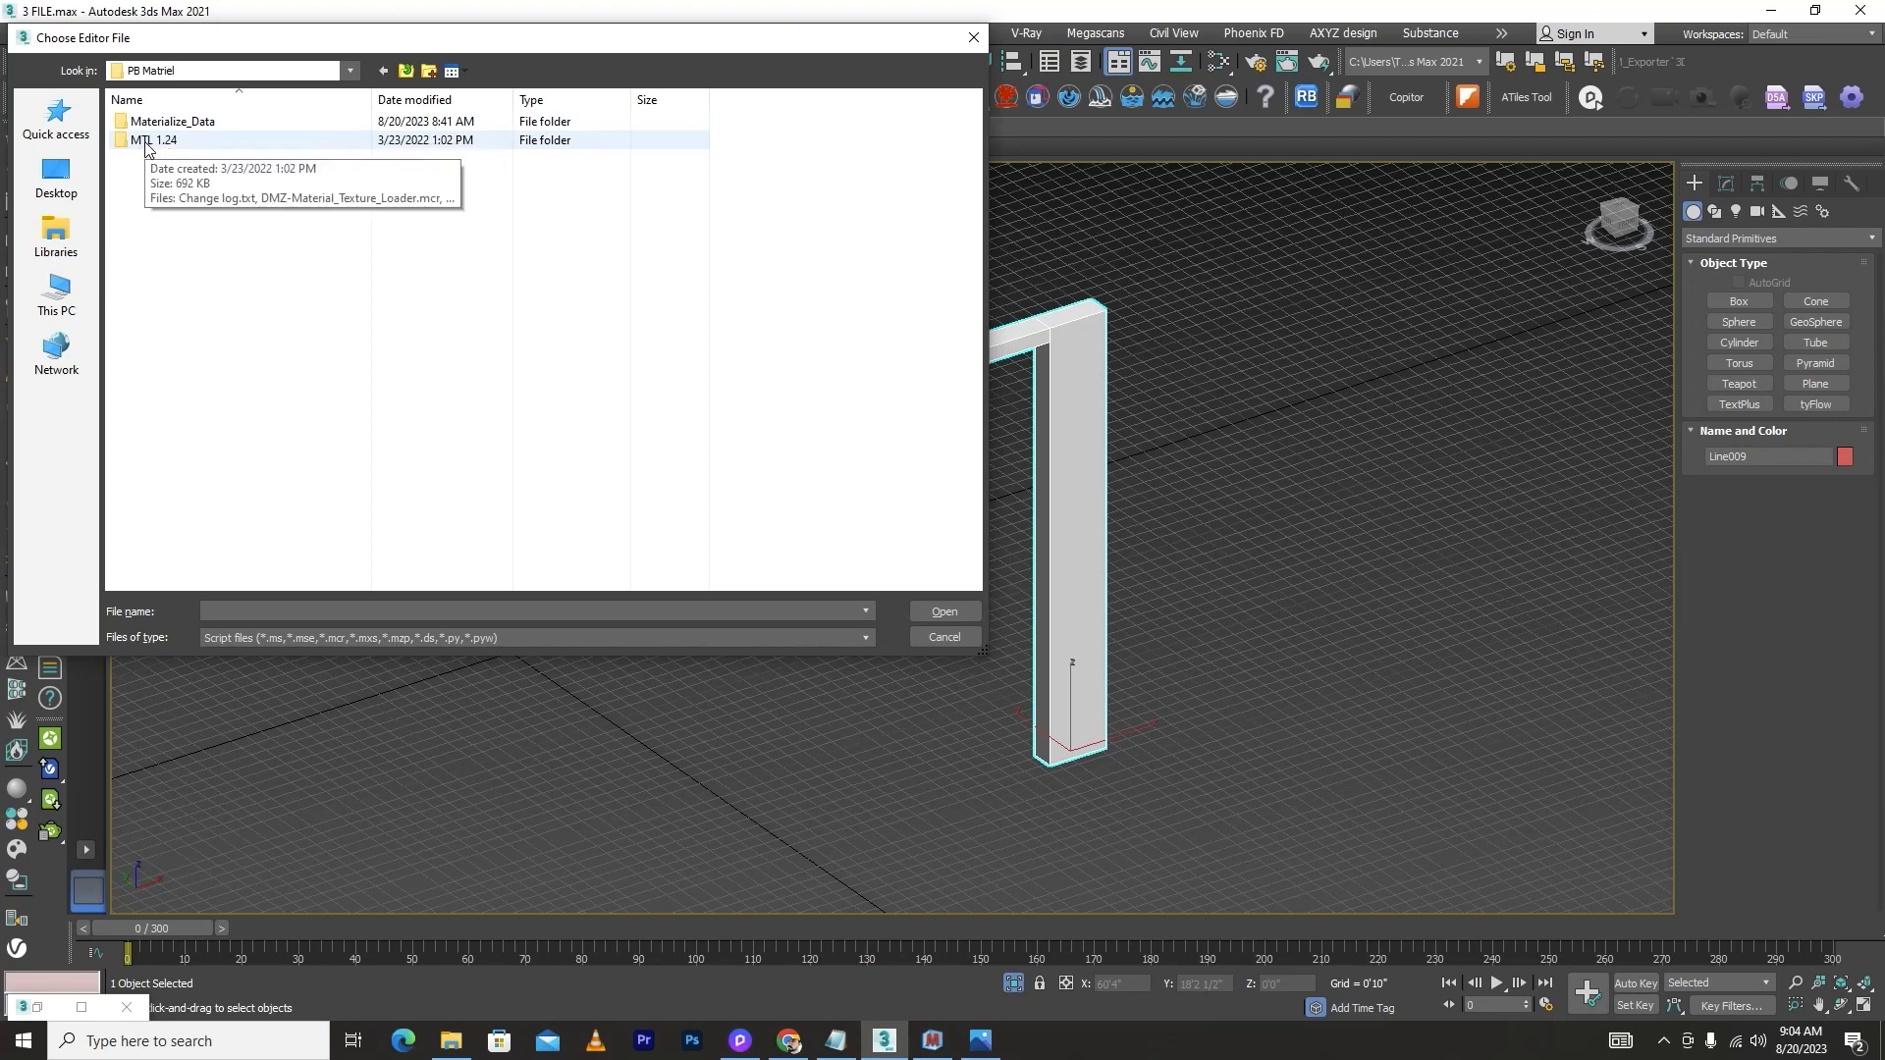
double_click(142, 147)
left_click(220, 214)
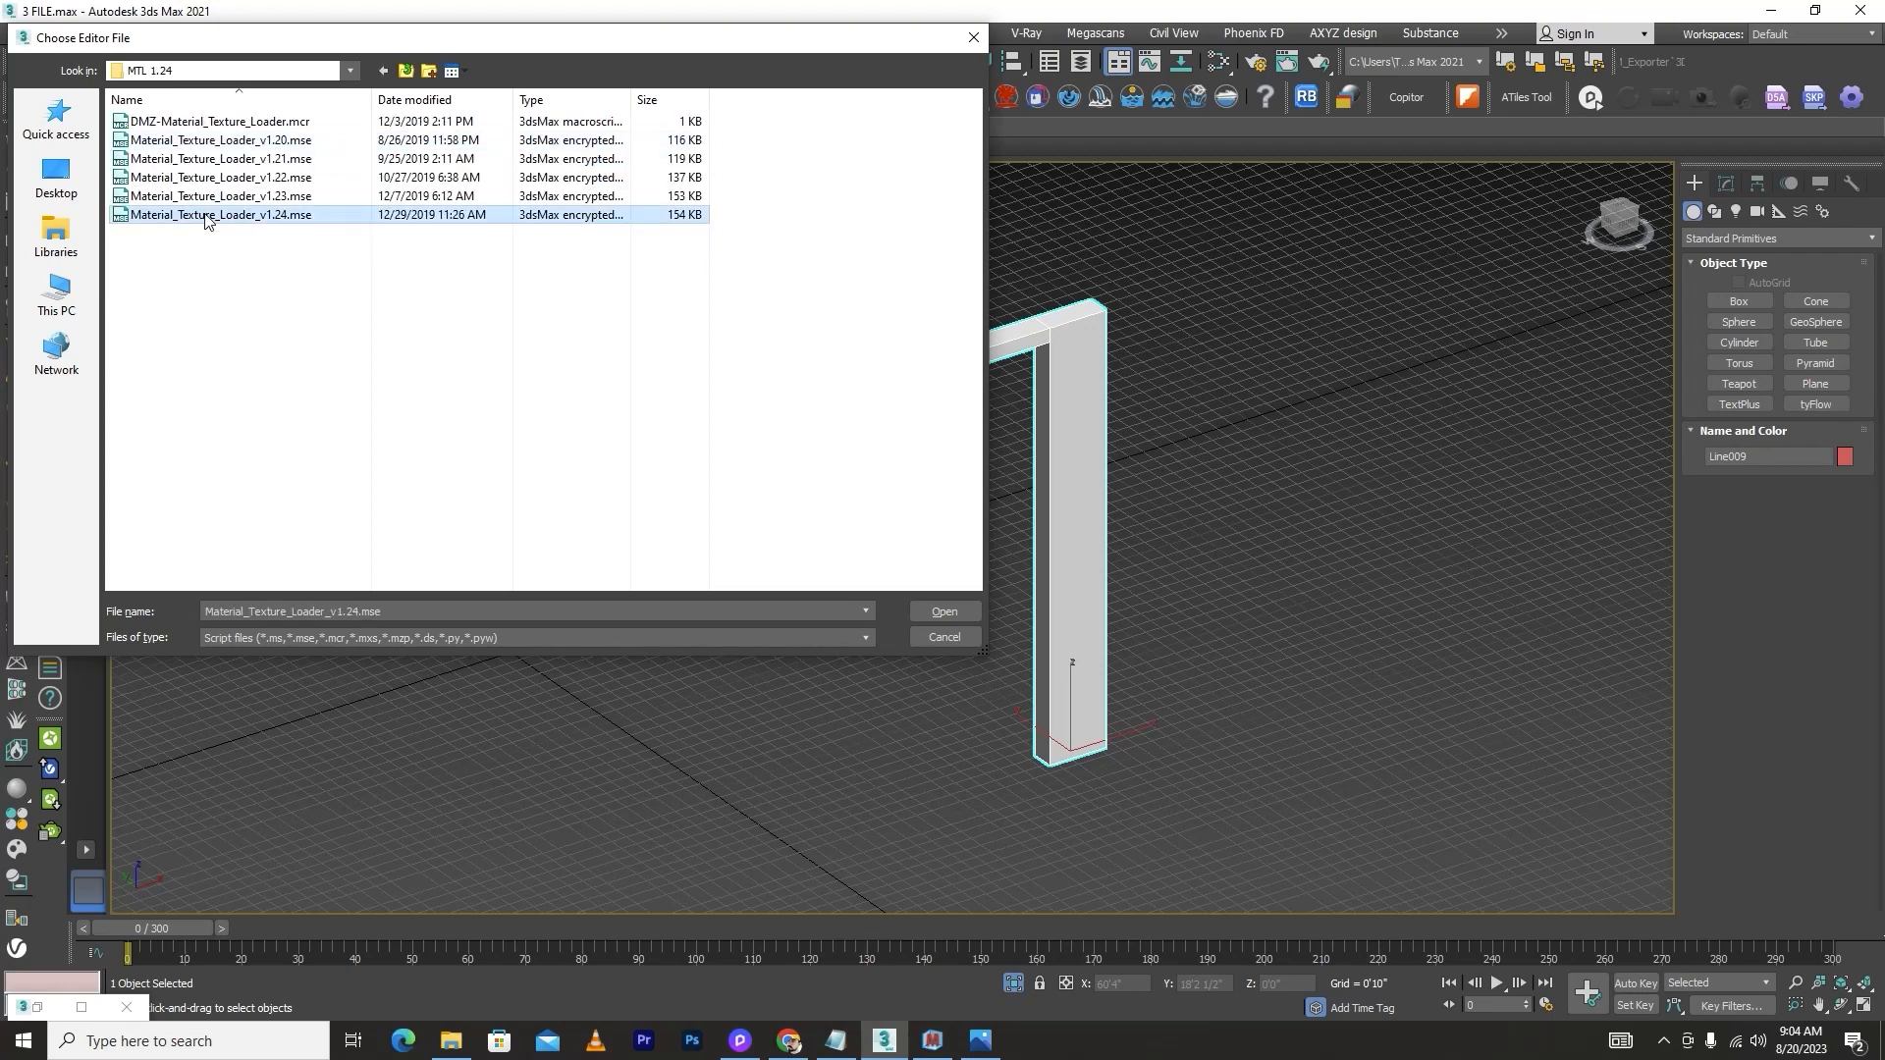
left_click(944, 640)
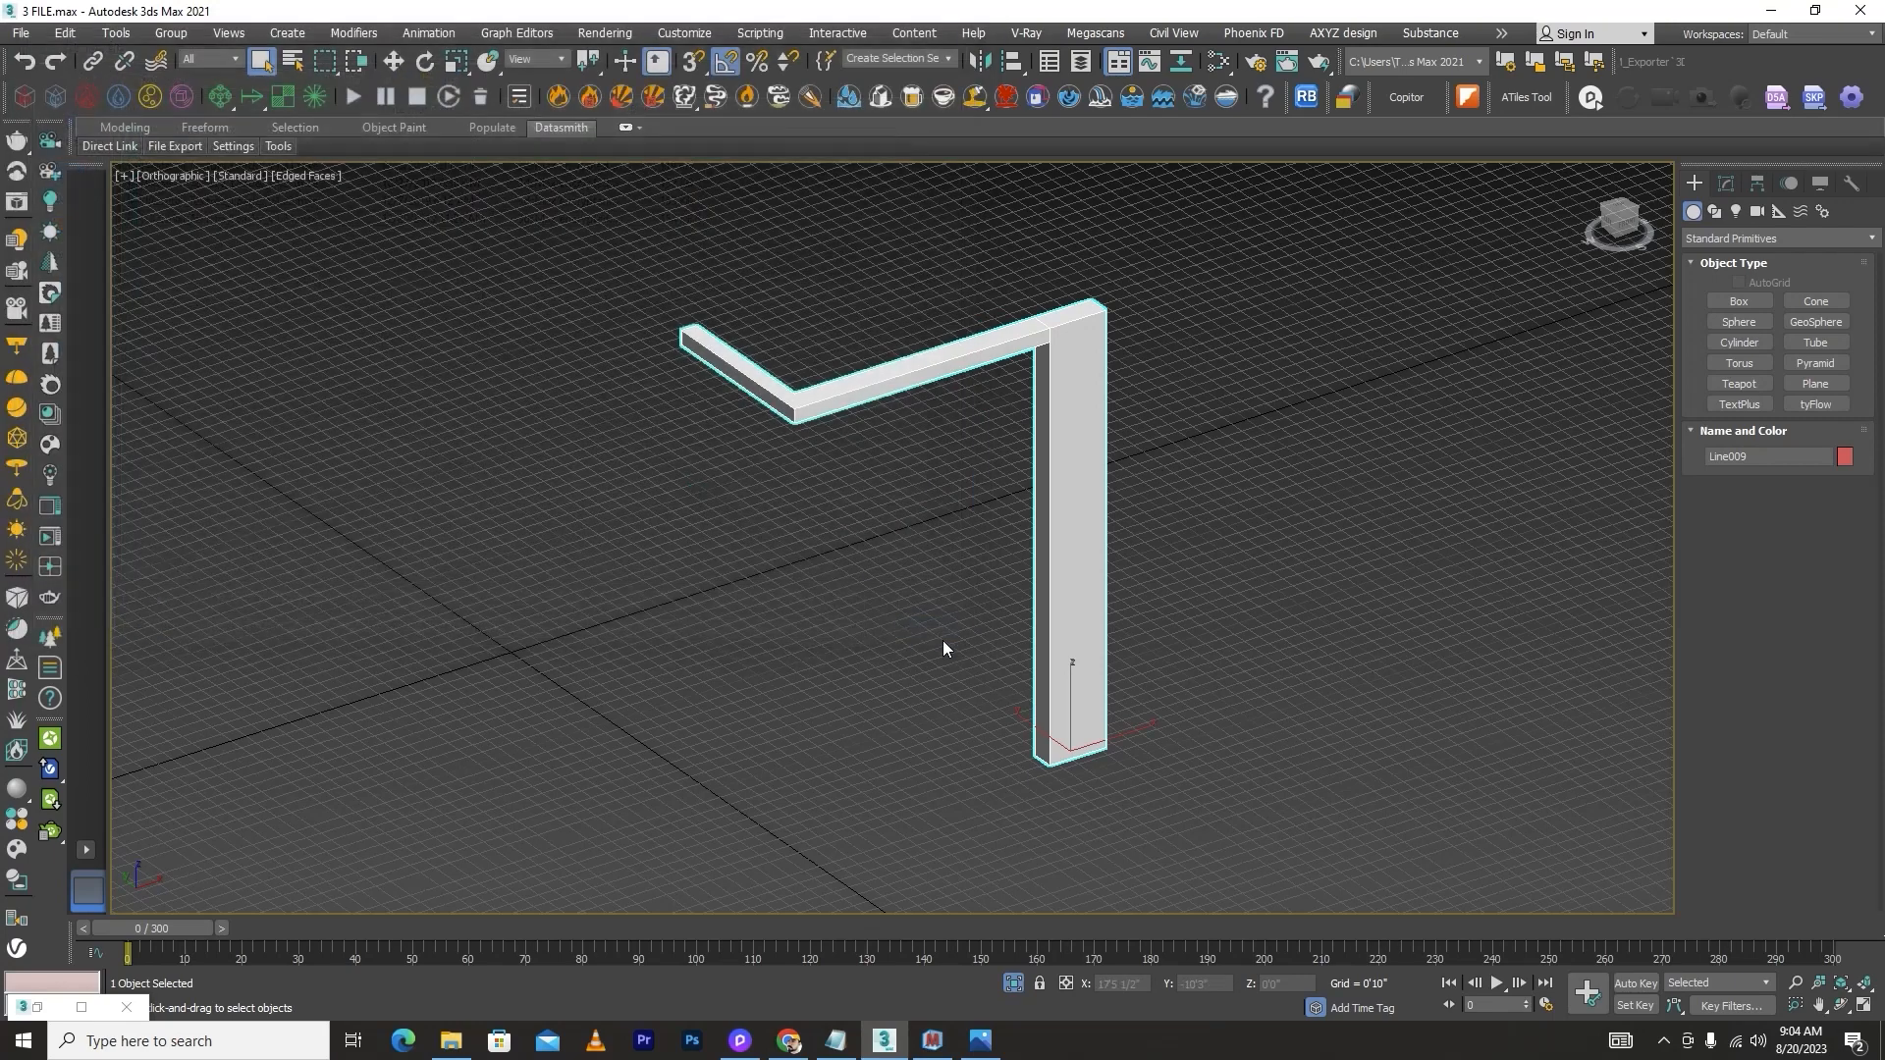
left_click(673, 37)
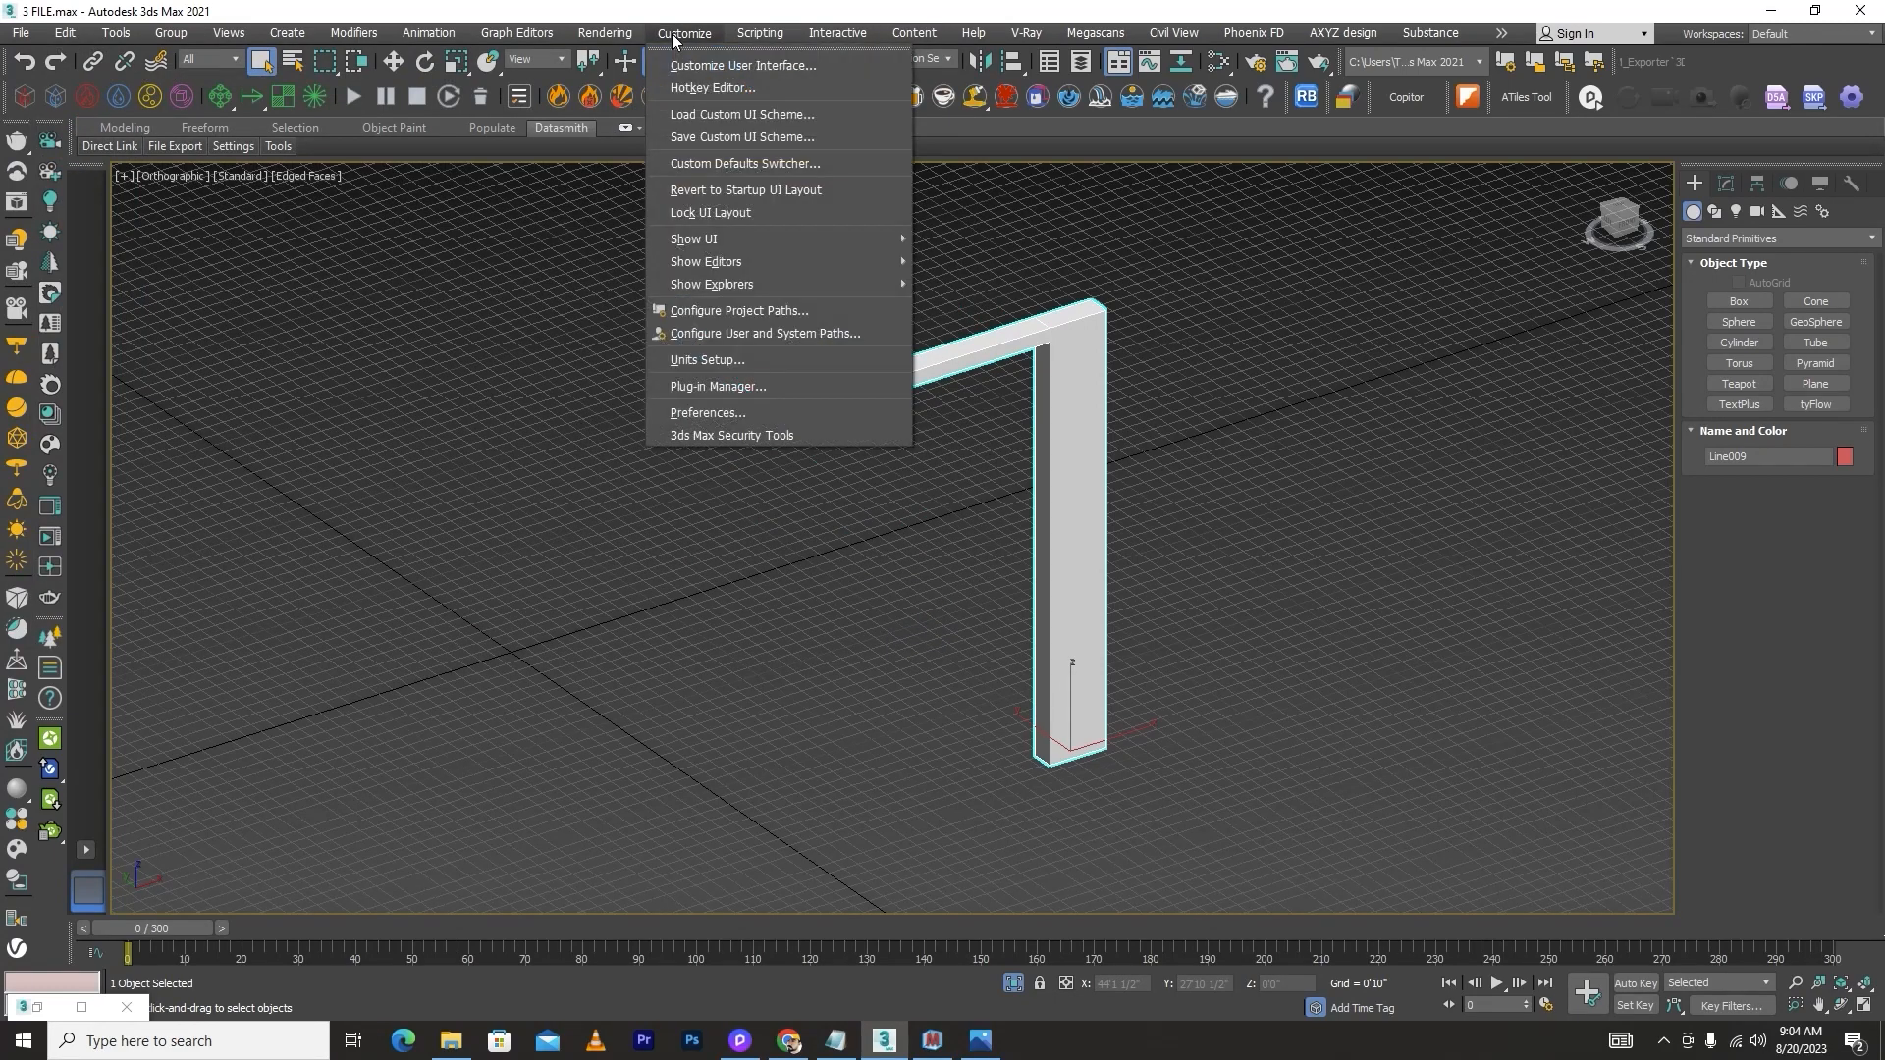
left_click(746, 410)
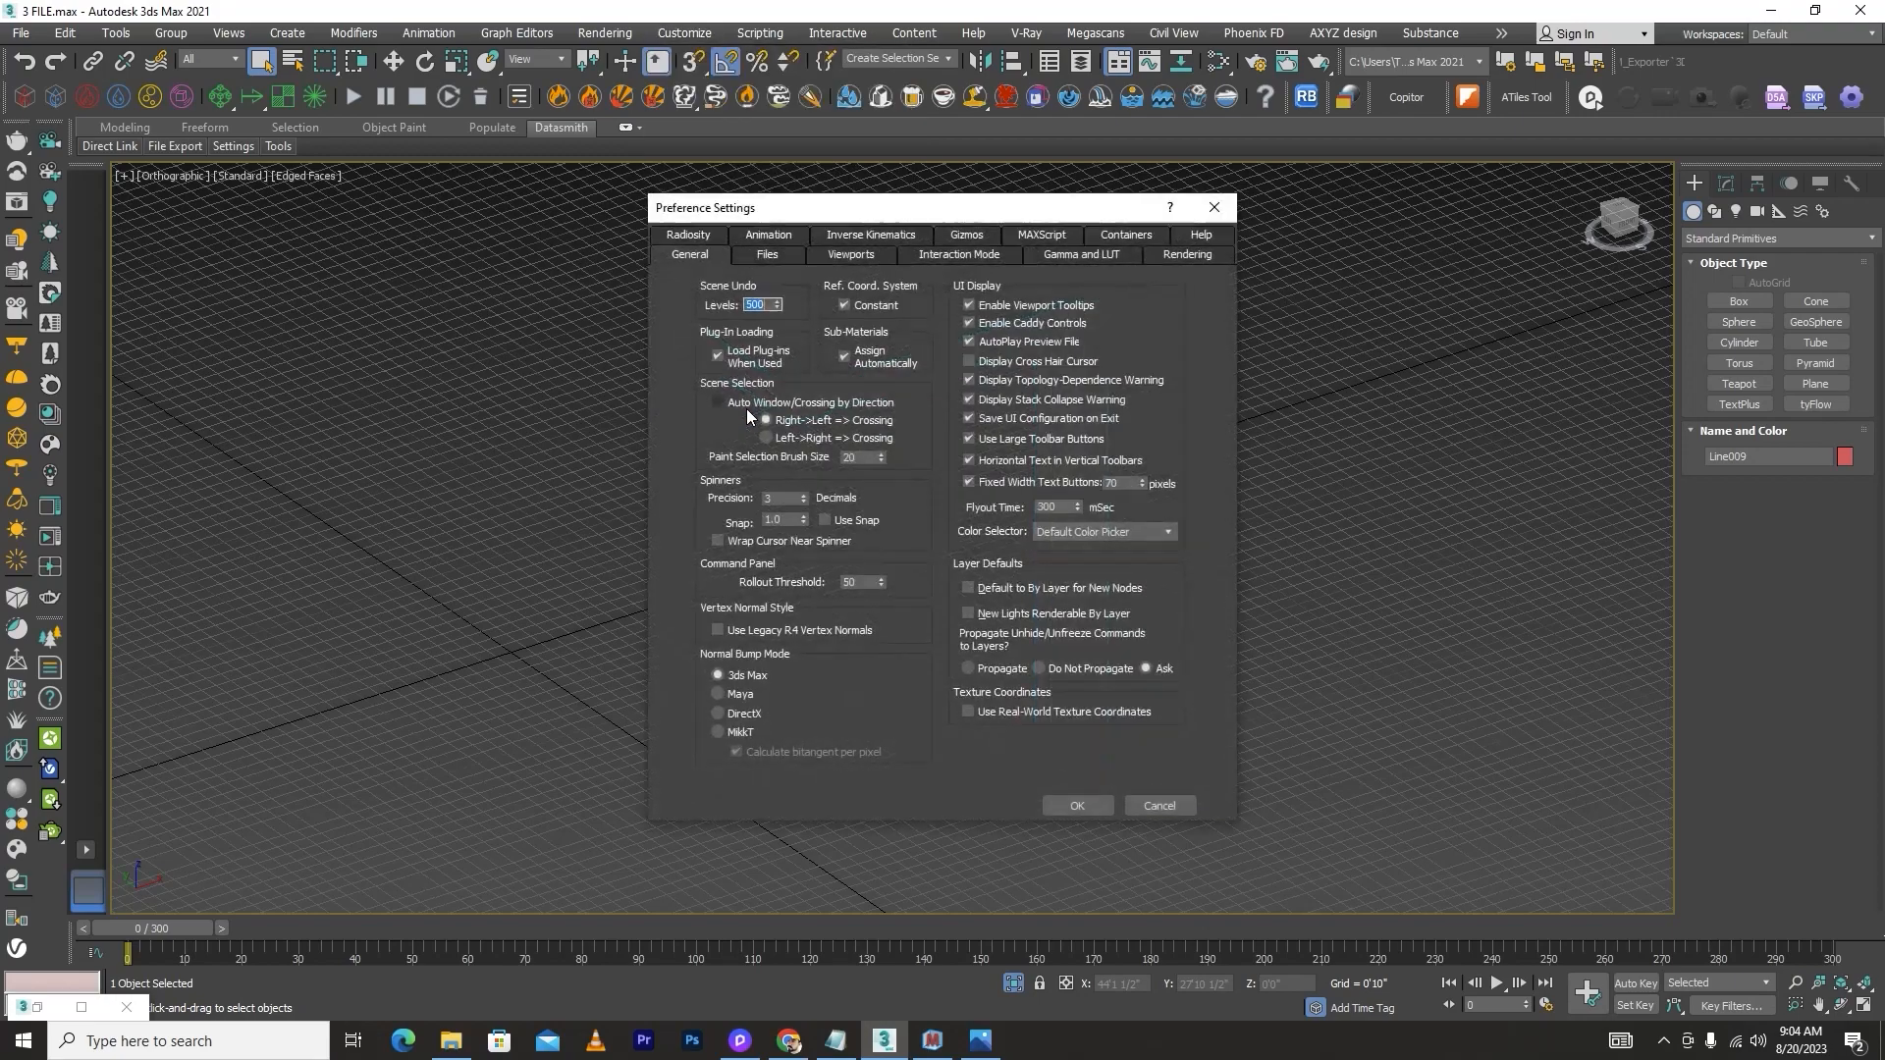
left_click(1214, 207)
Step: Open the toolbar customization of the user interface and browse its action categories for the script
left_click(692, 37)
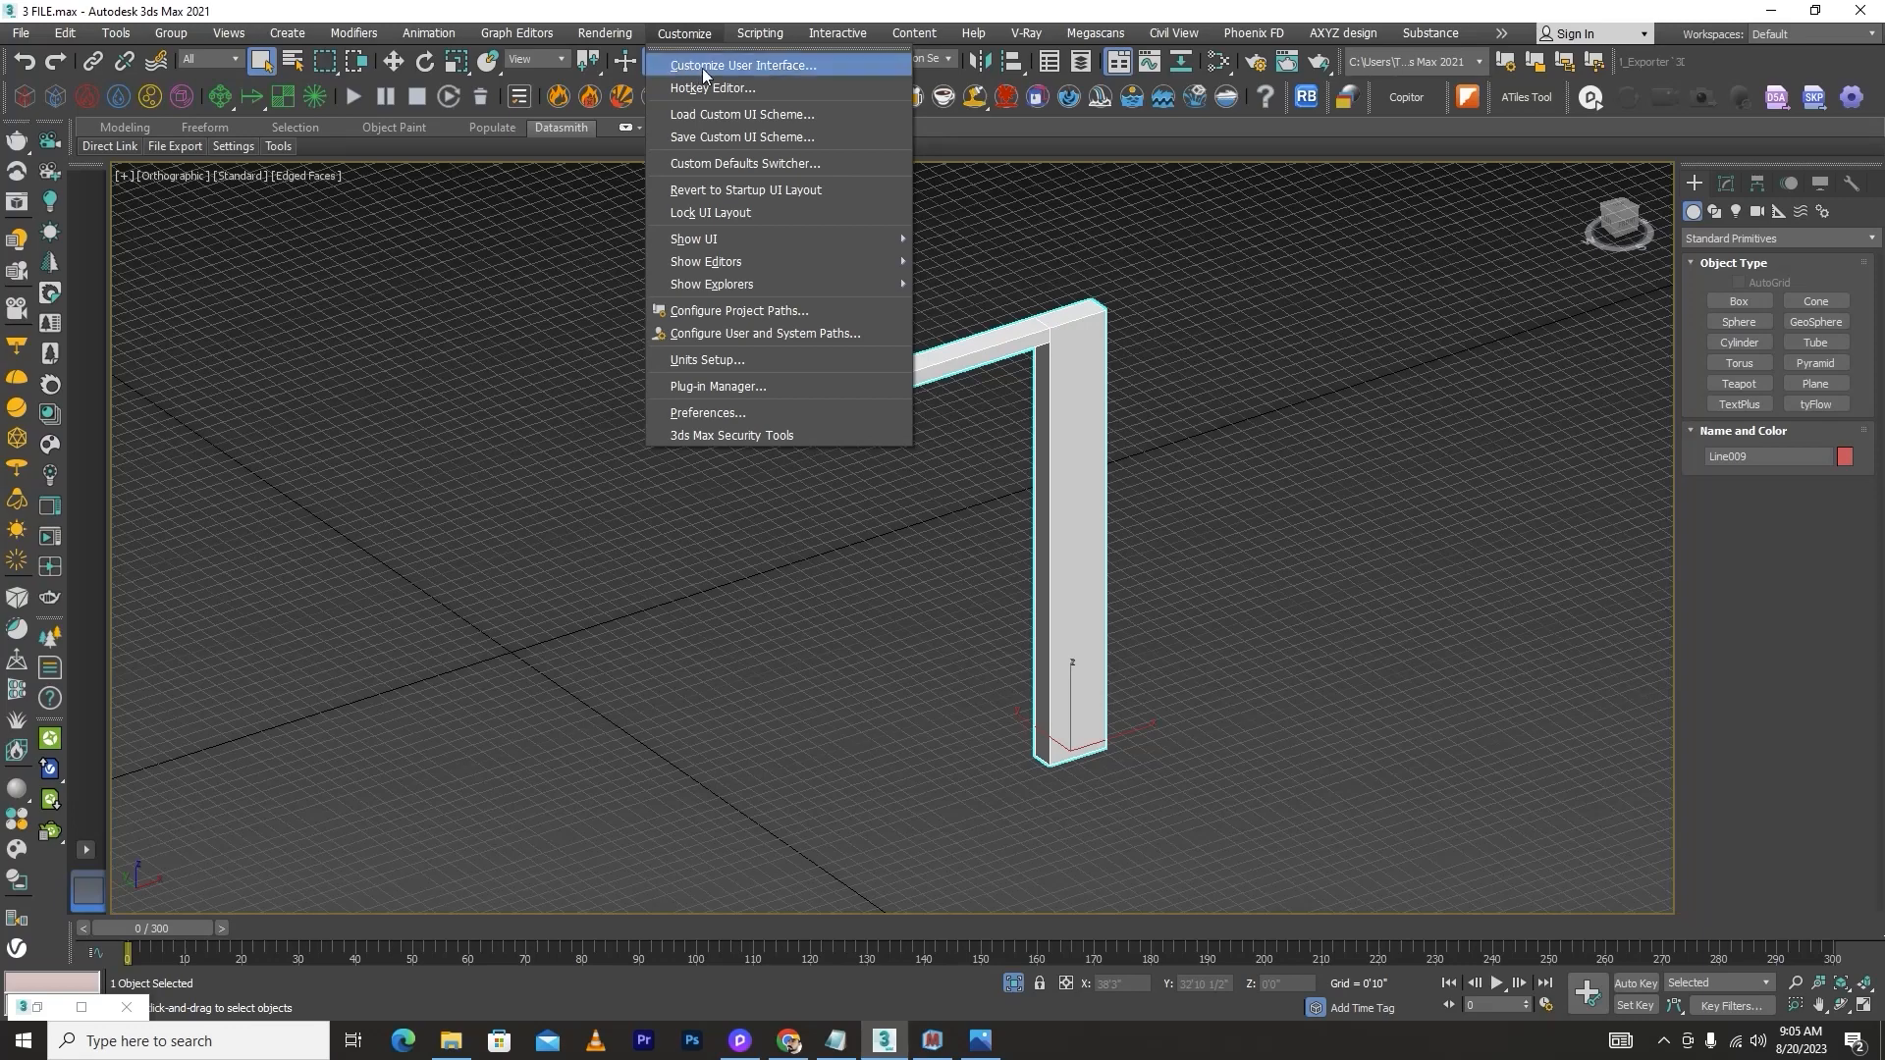
left_click(756, 67)
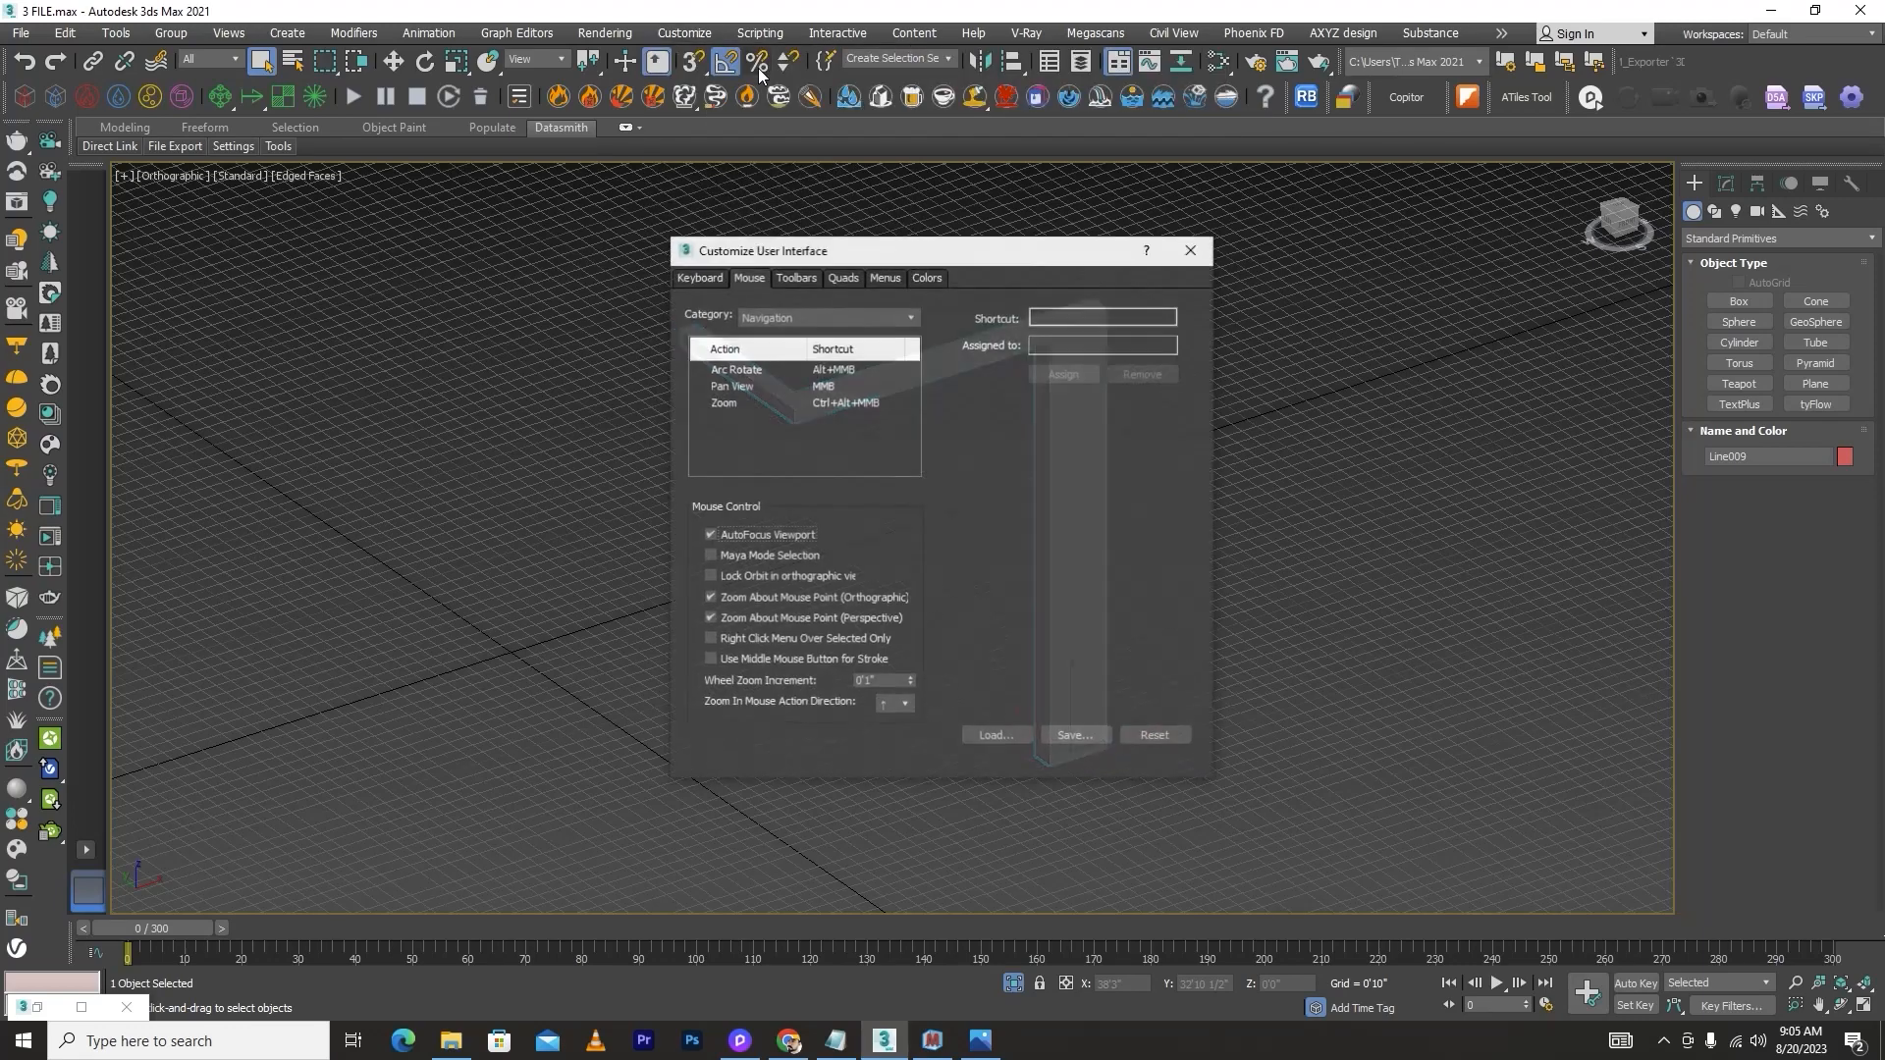
left_click(799, 279)
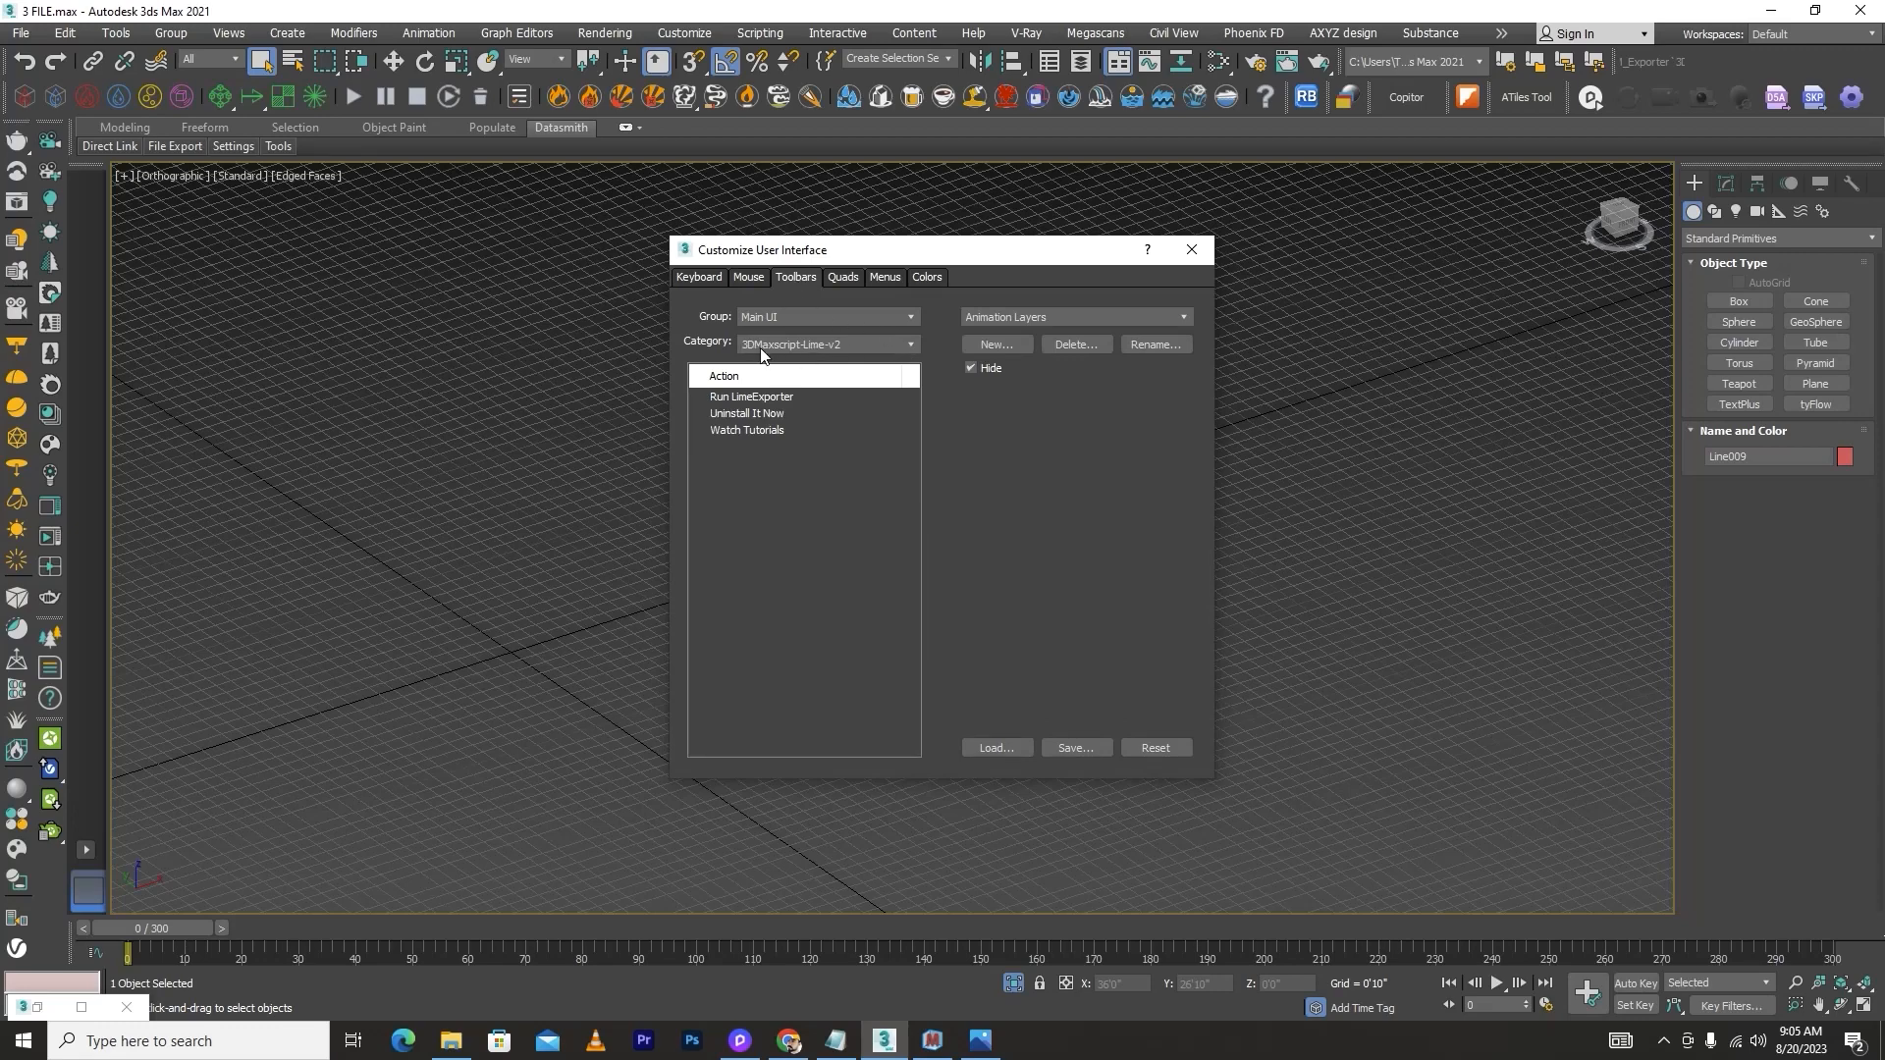
left_click(909, 344)
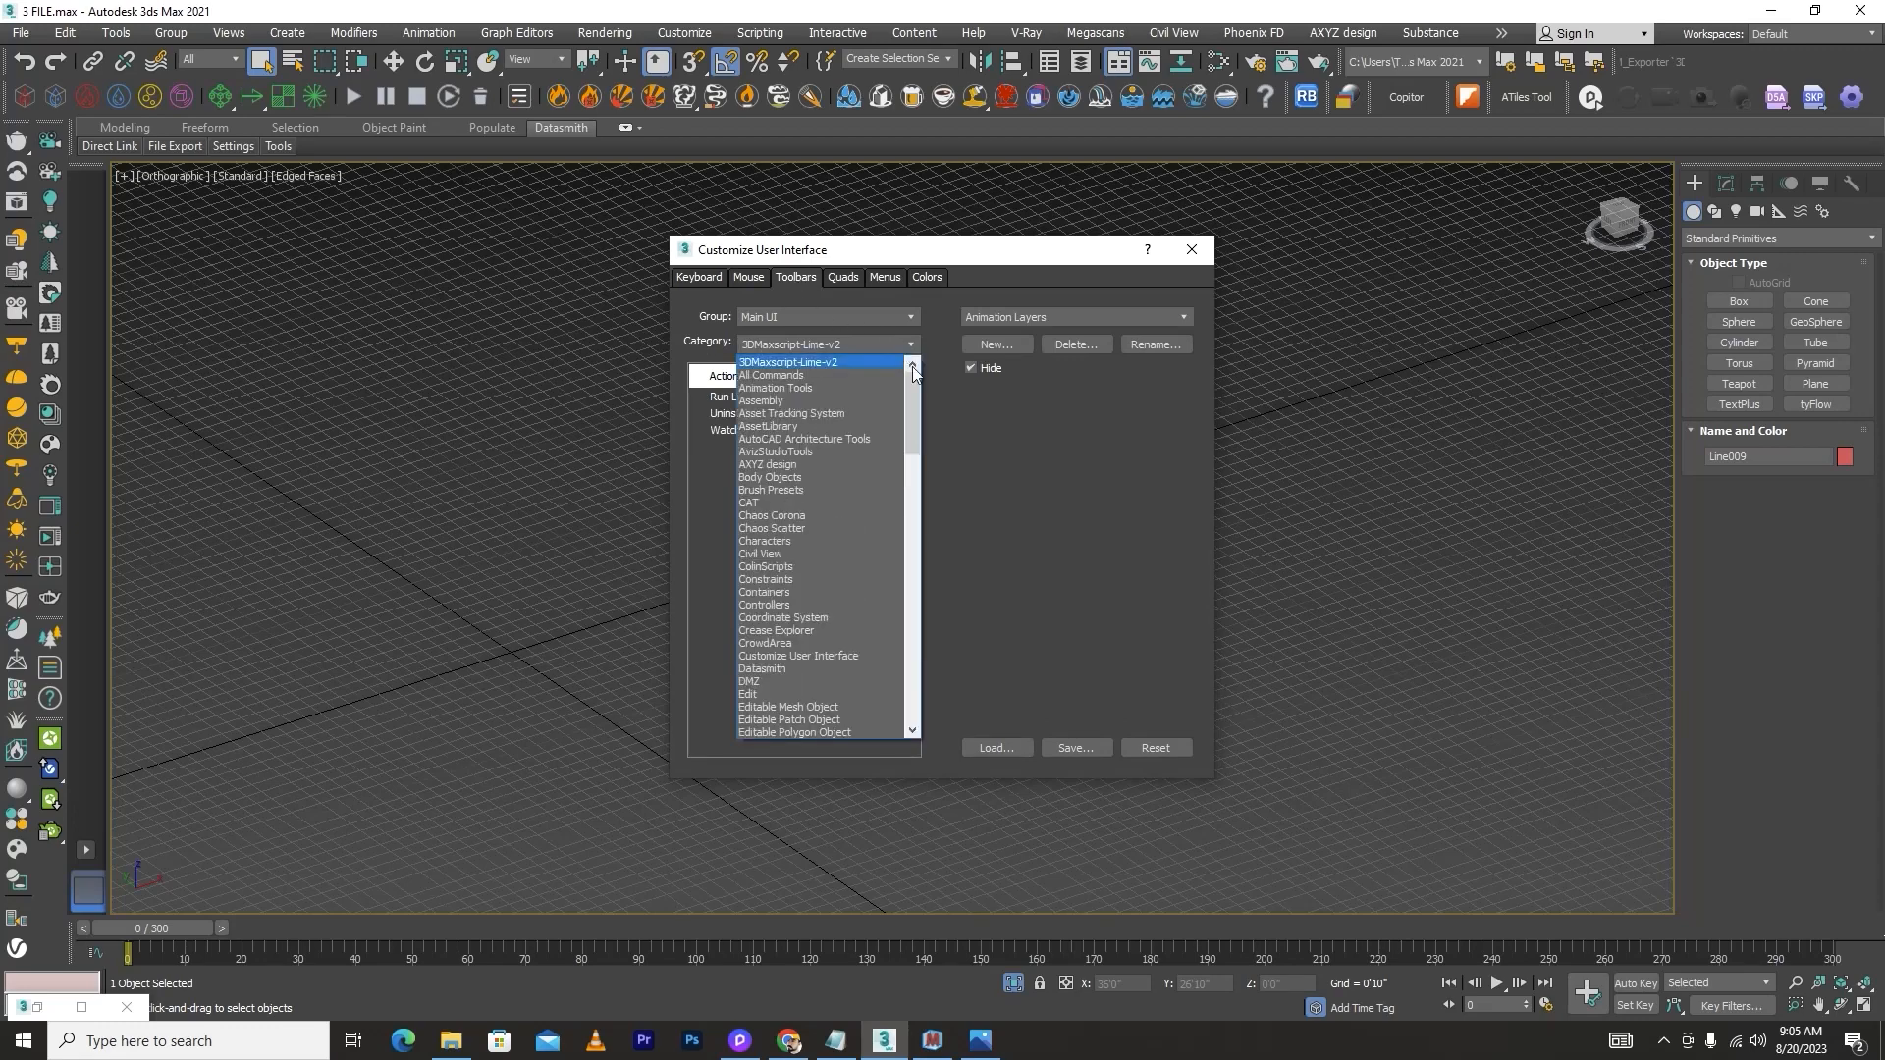
left_click_drag(915, 389, 917, 405)
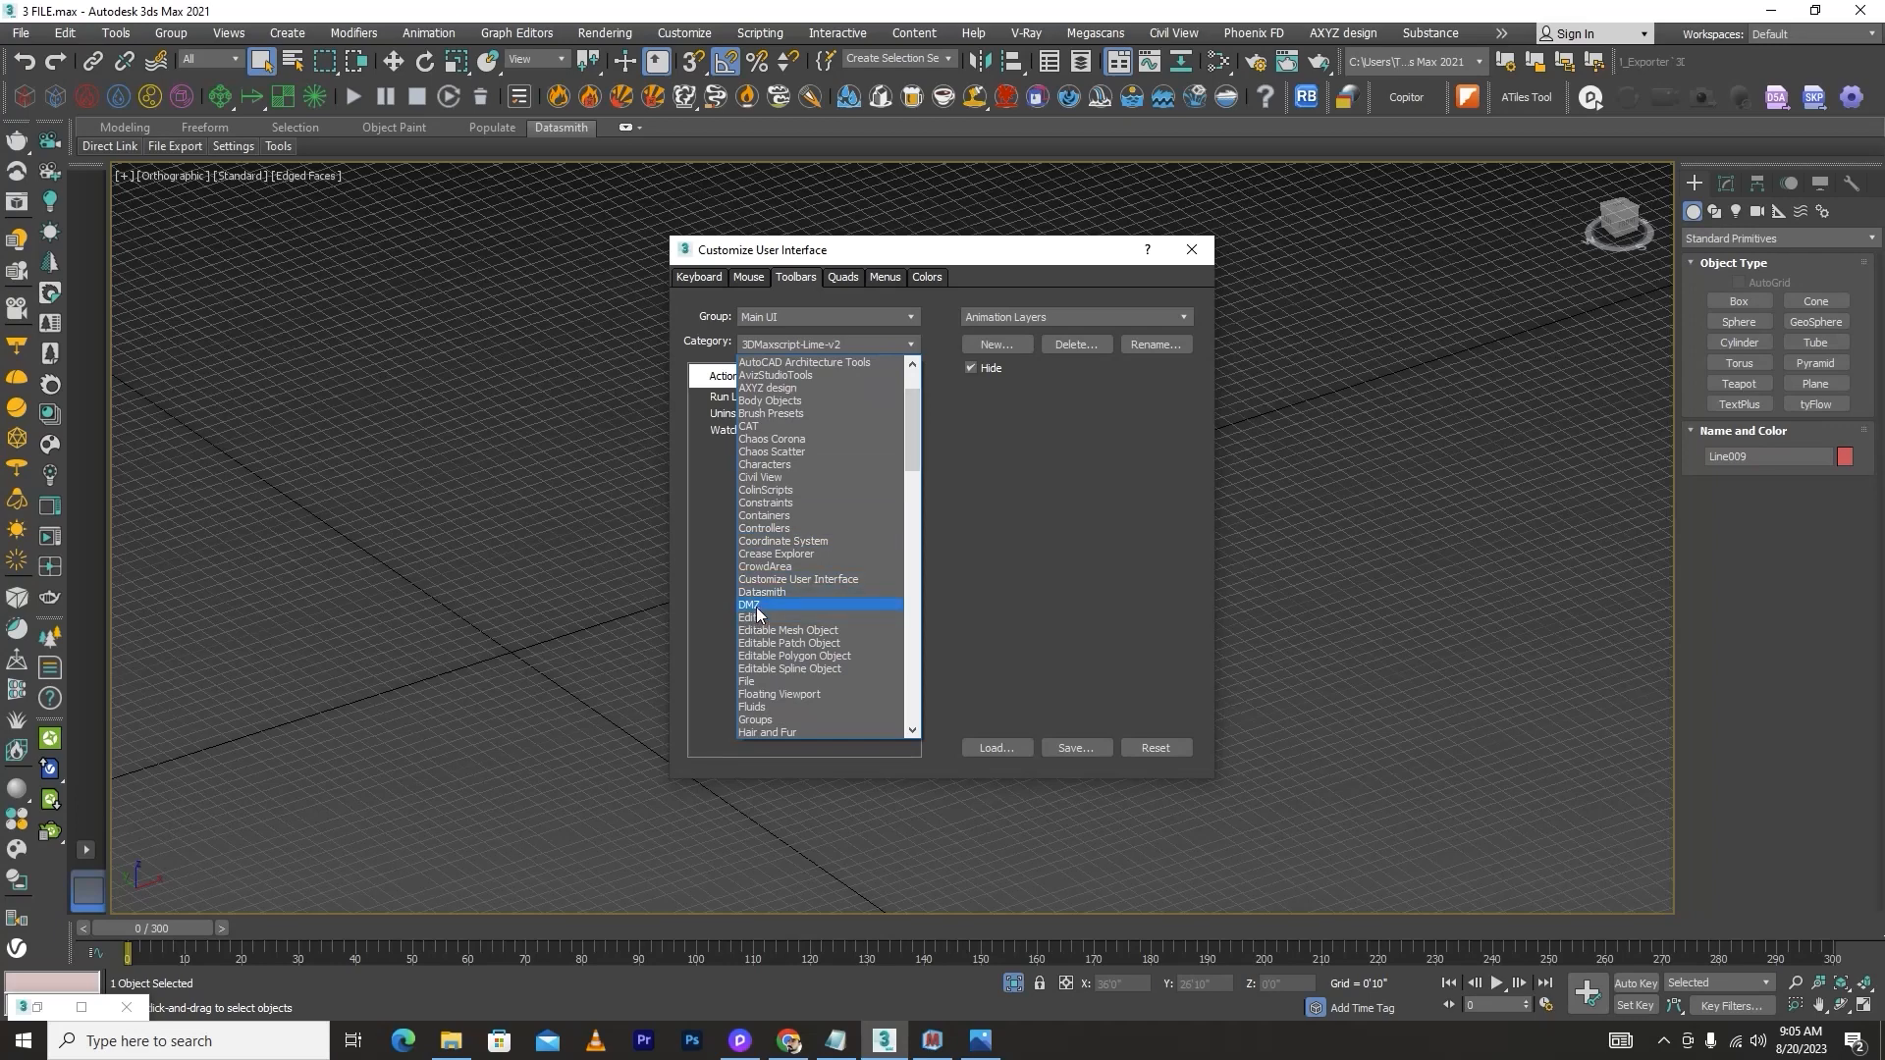
left_click(989, 345)
left_click(990, 346)
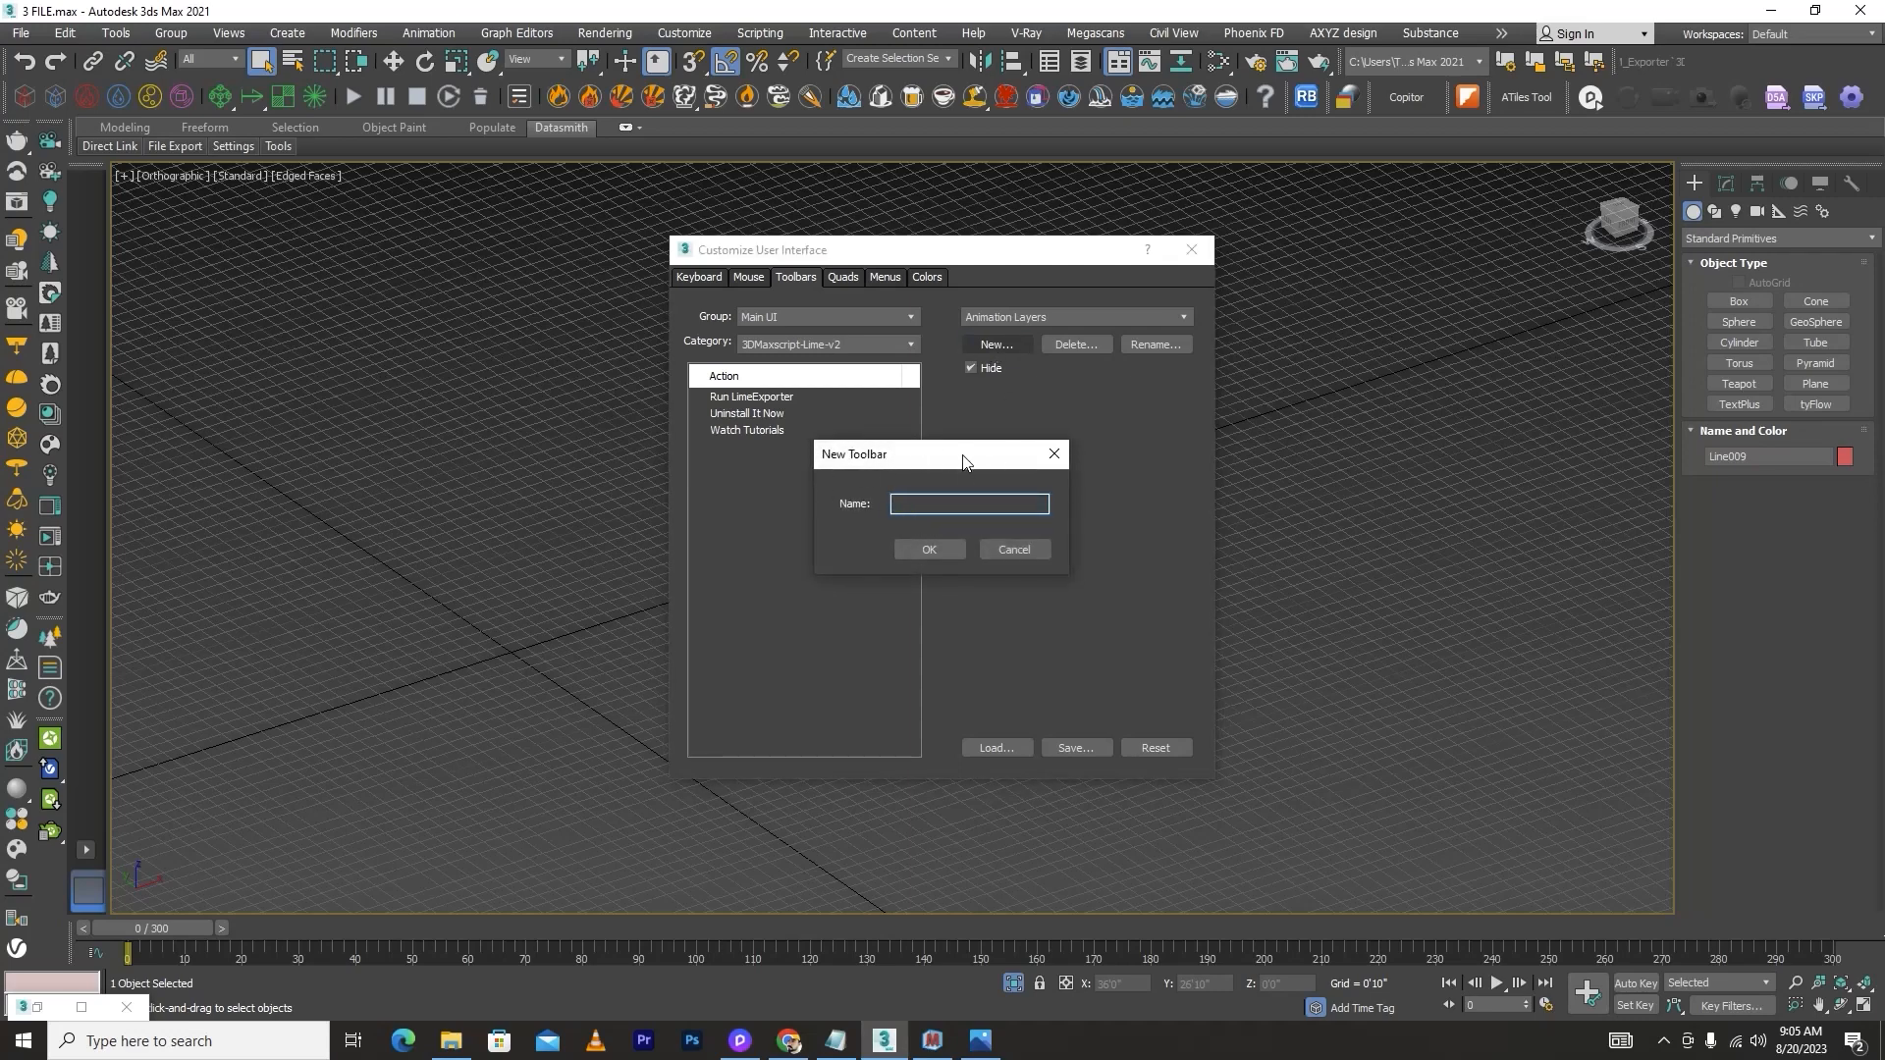
left_click_drag(960, 462, 1078, 432)
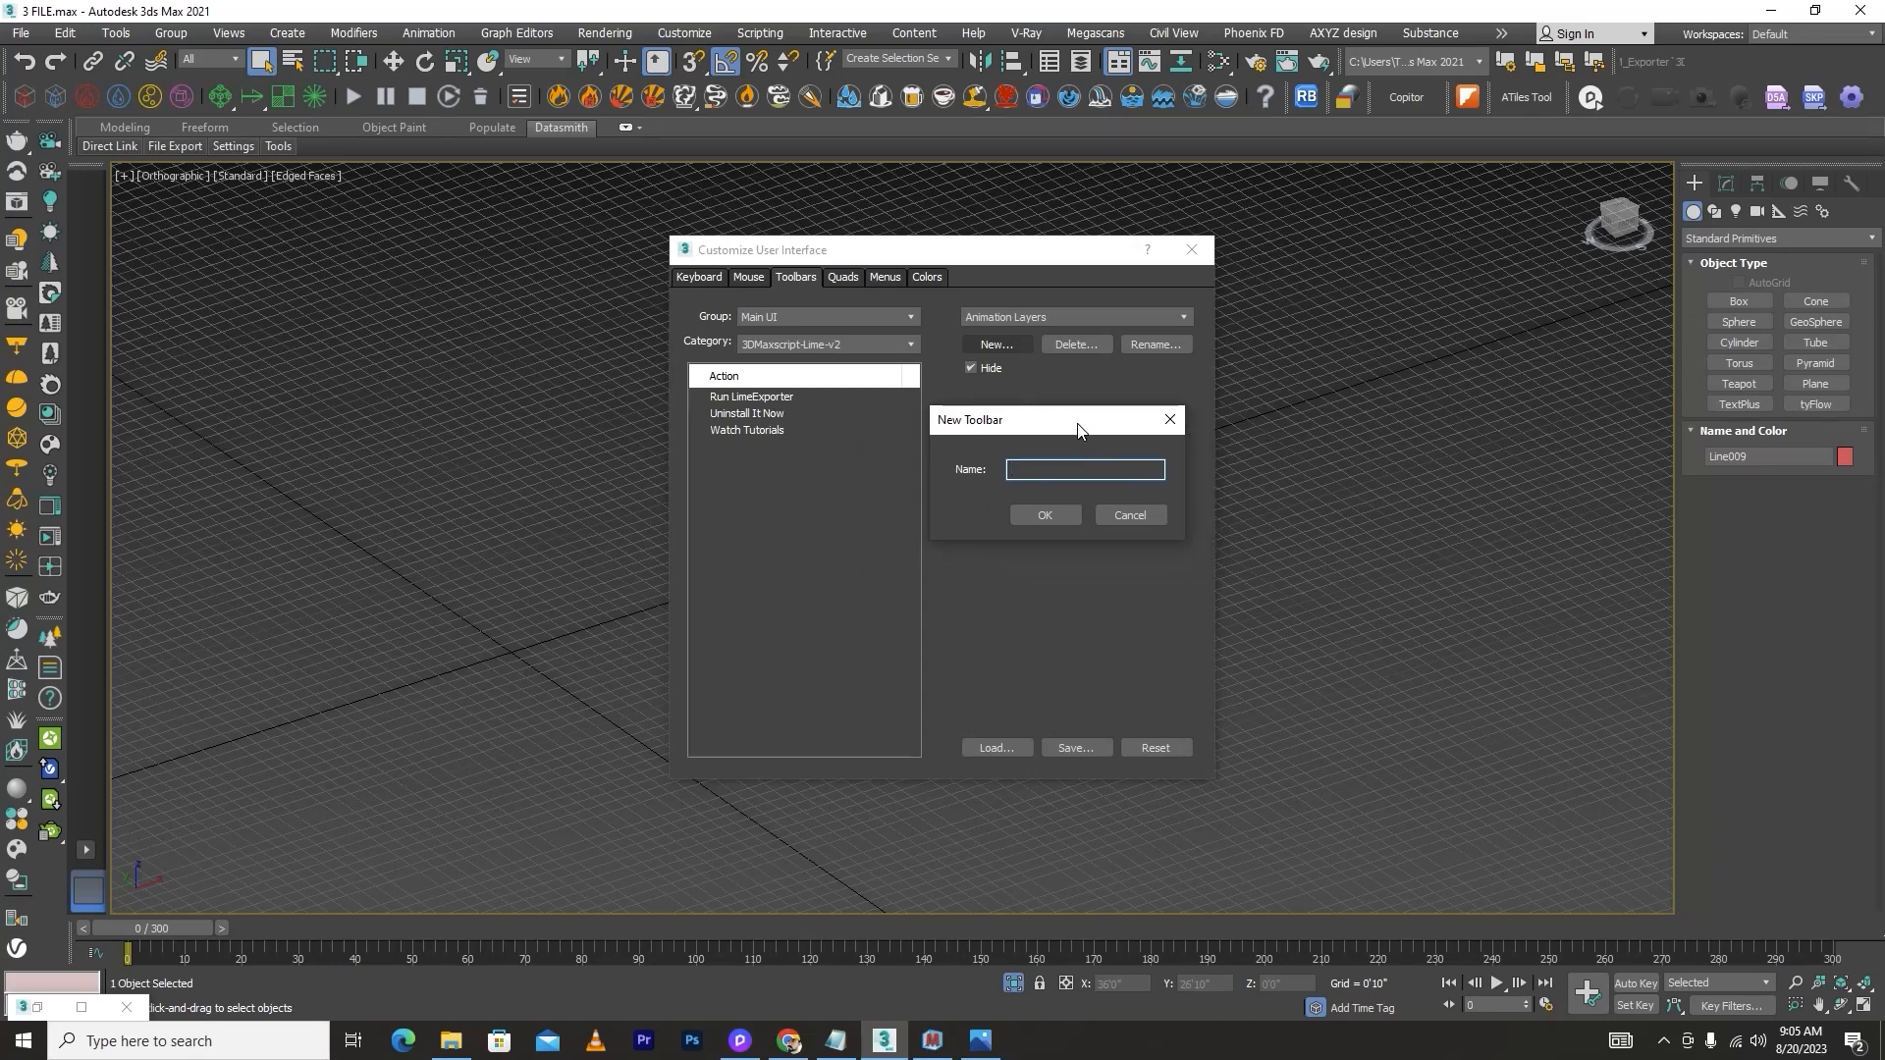
left_click(1120, 516)
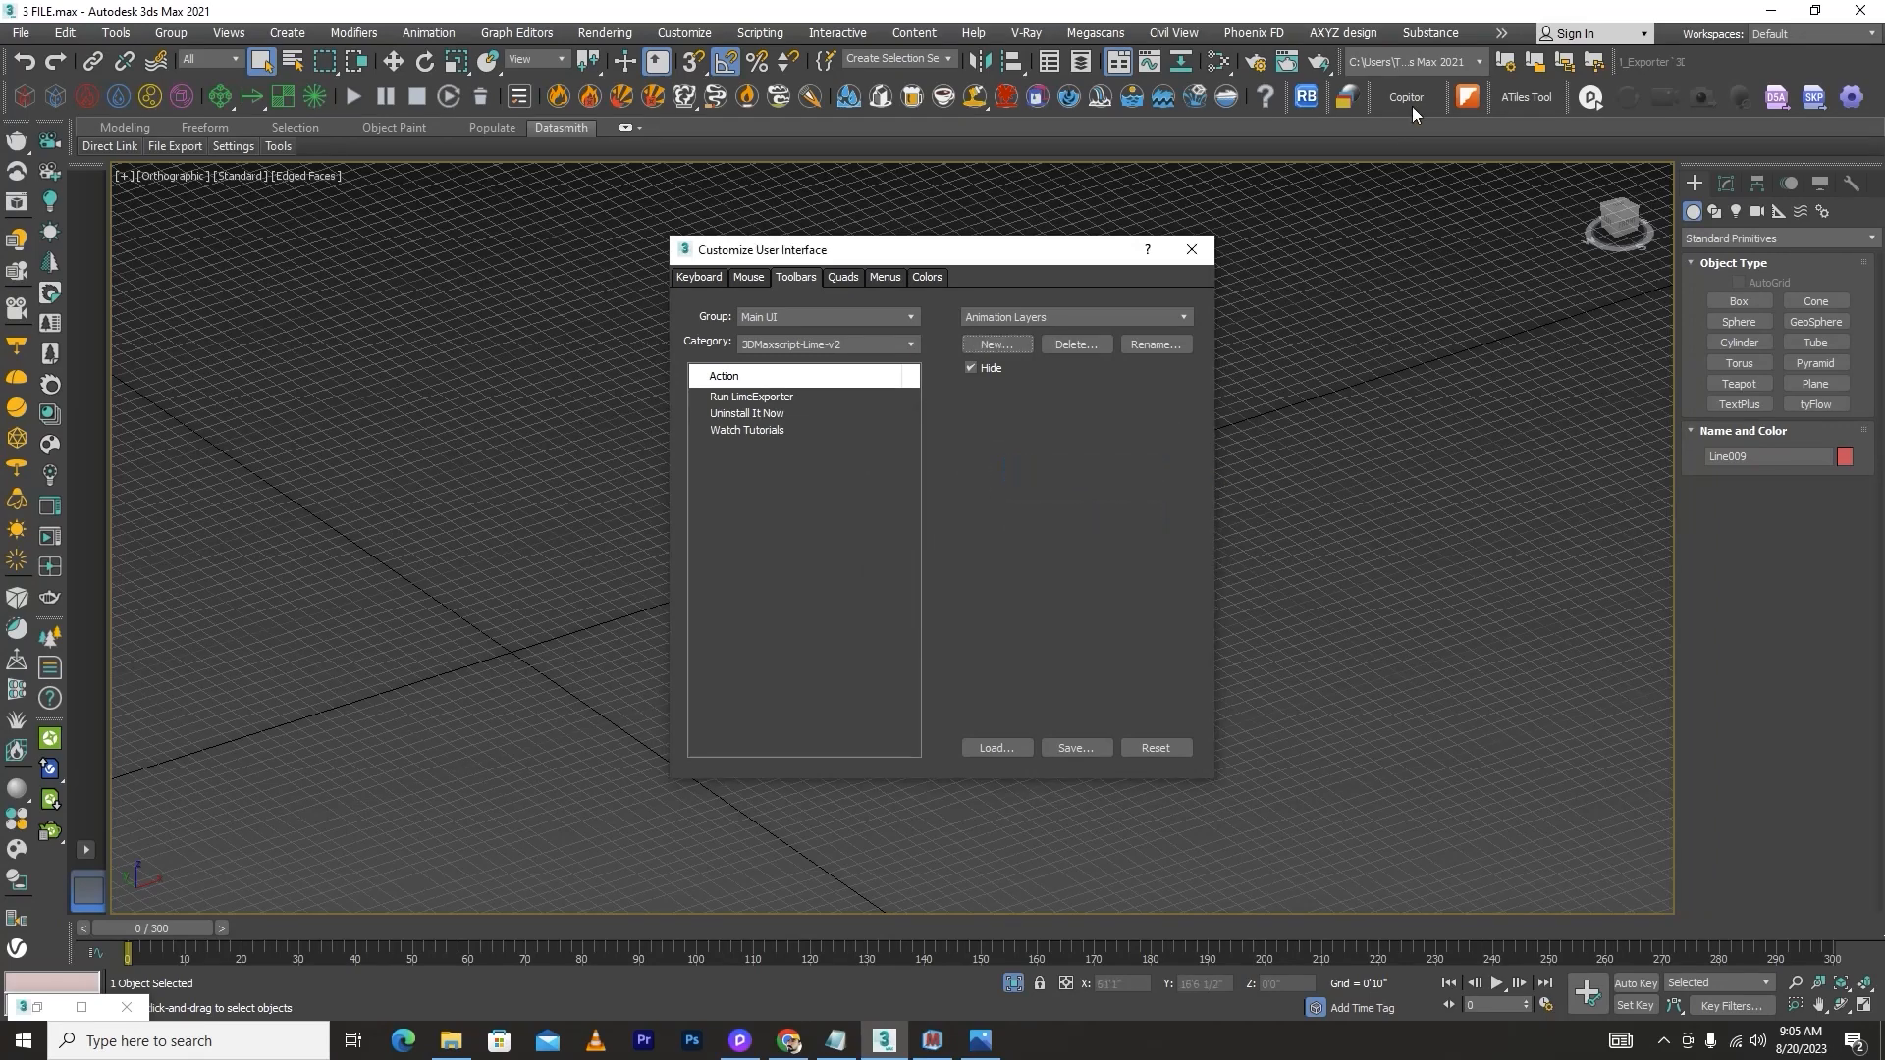
Step: Delete the existing Material Texture Loader button from the main toolbar and remove the leftover separator beside it
right_click(1345, 98)
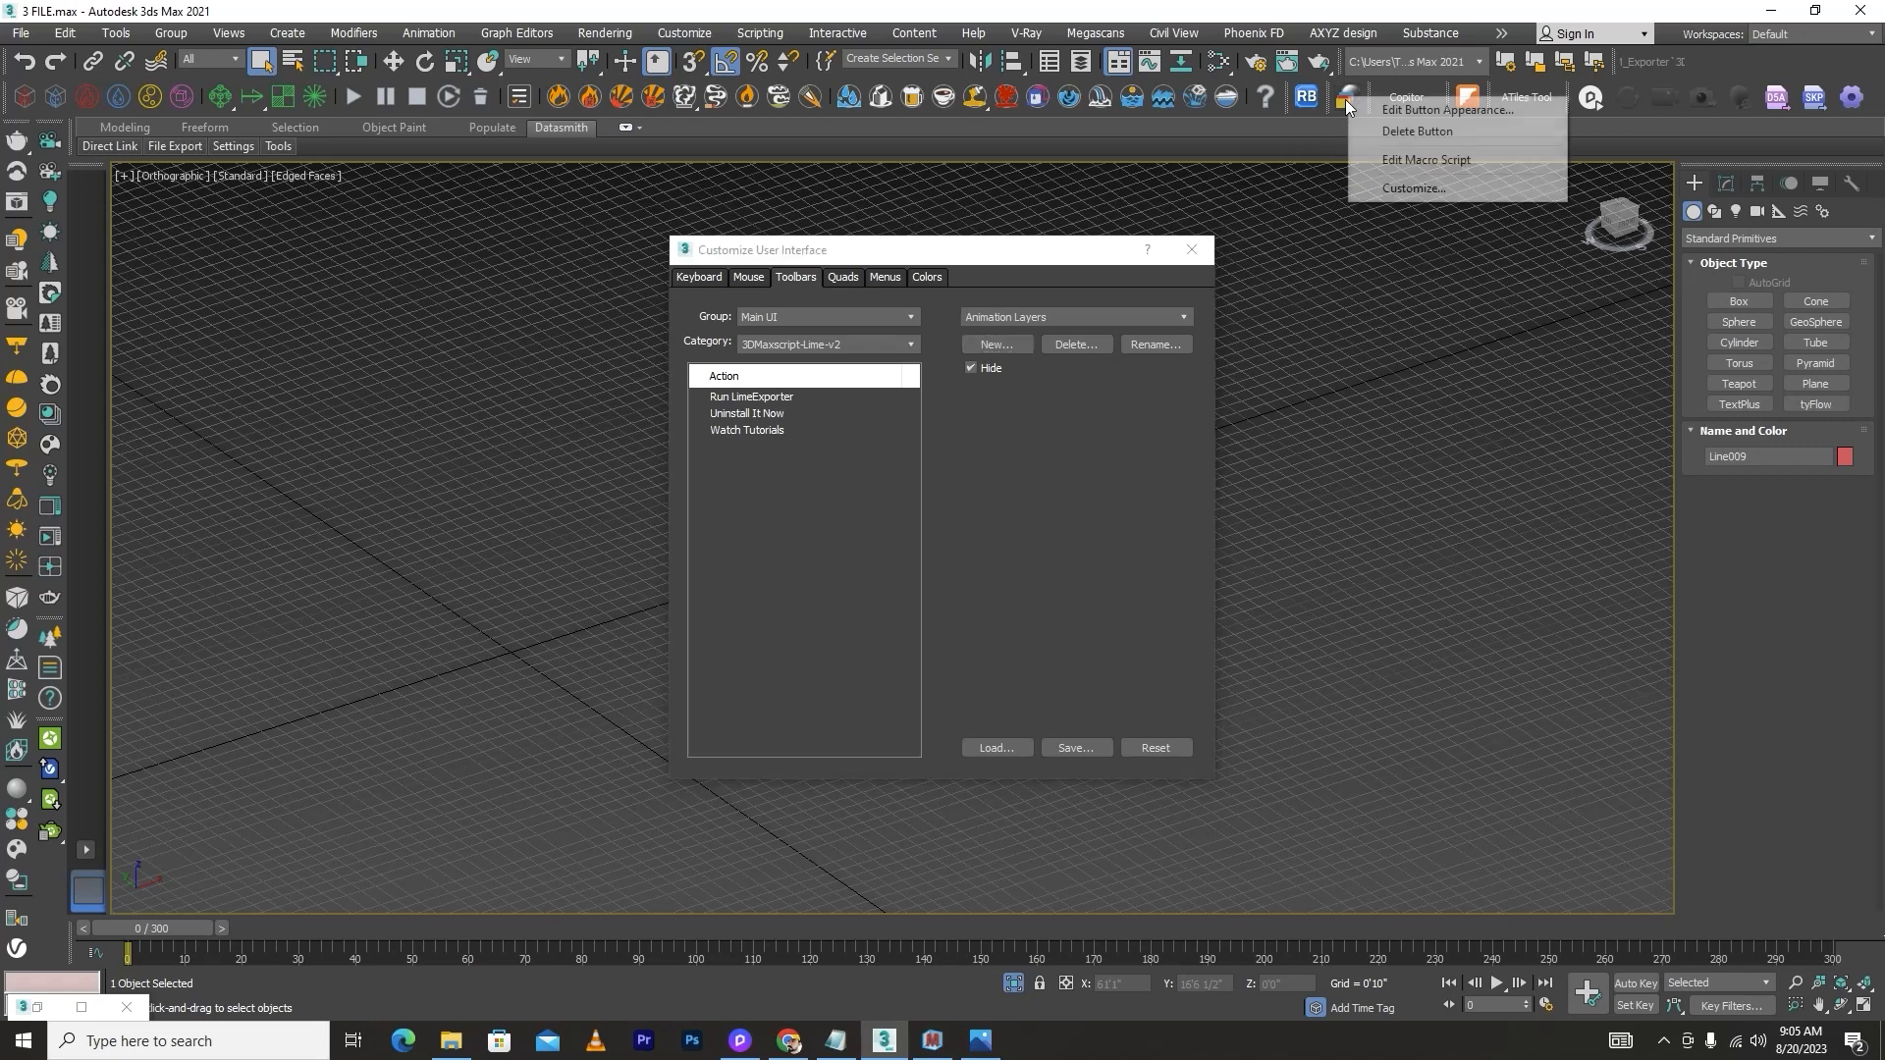
left_click(1408, 131)
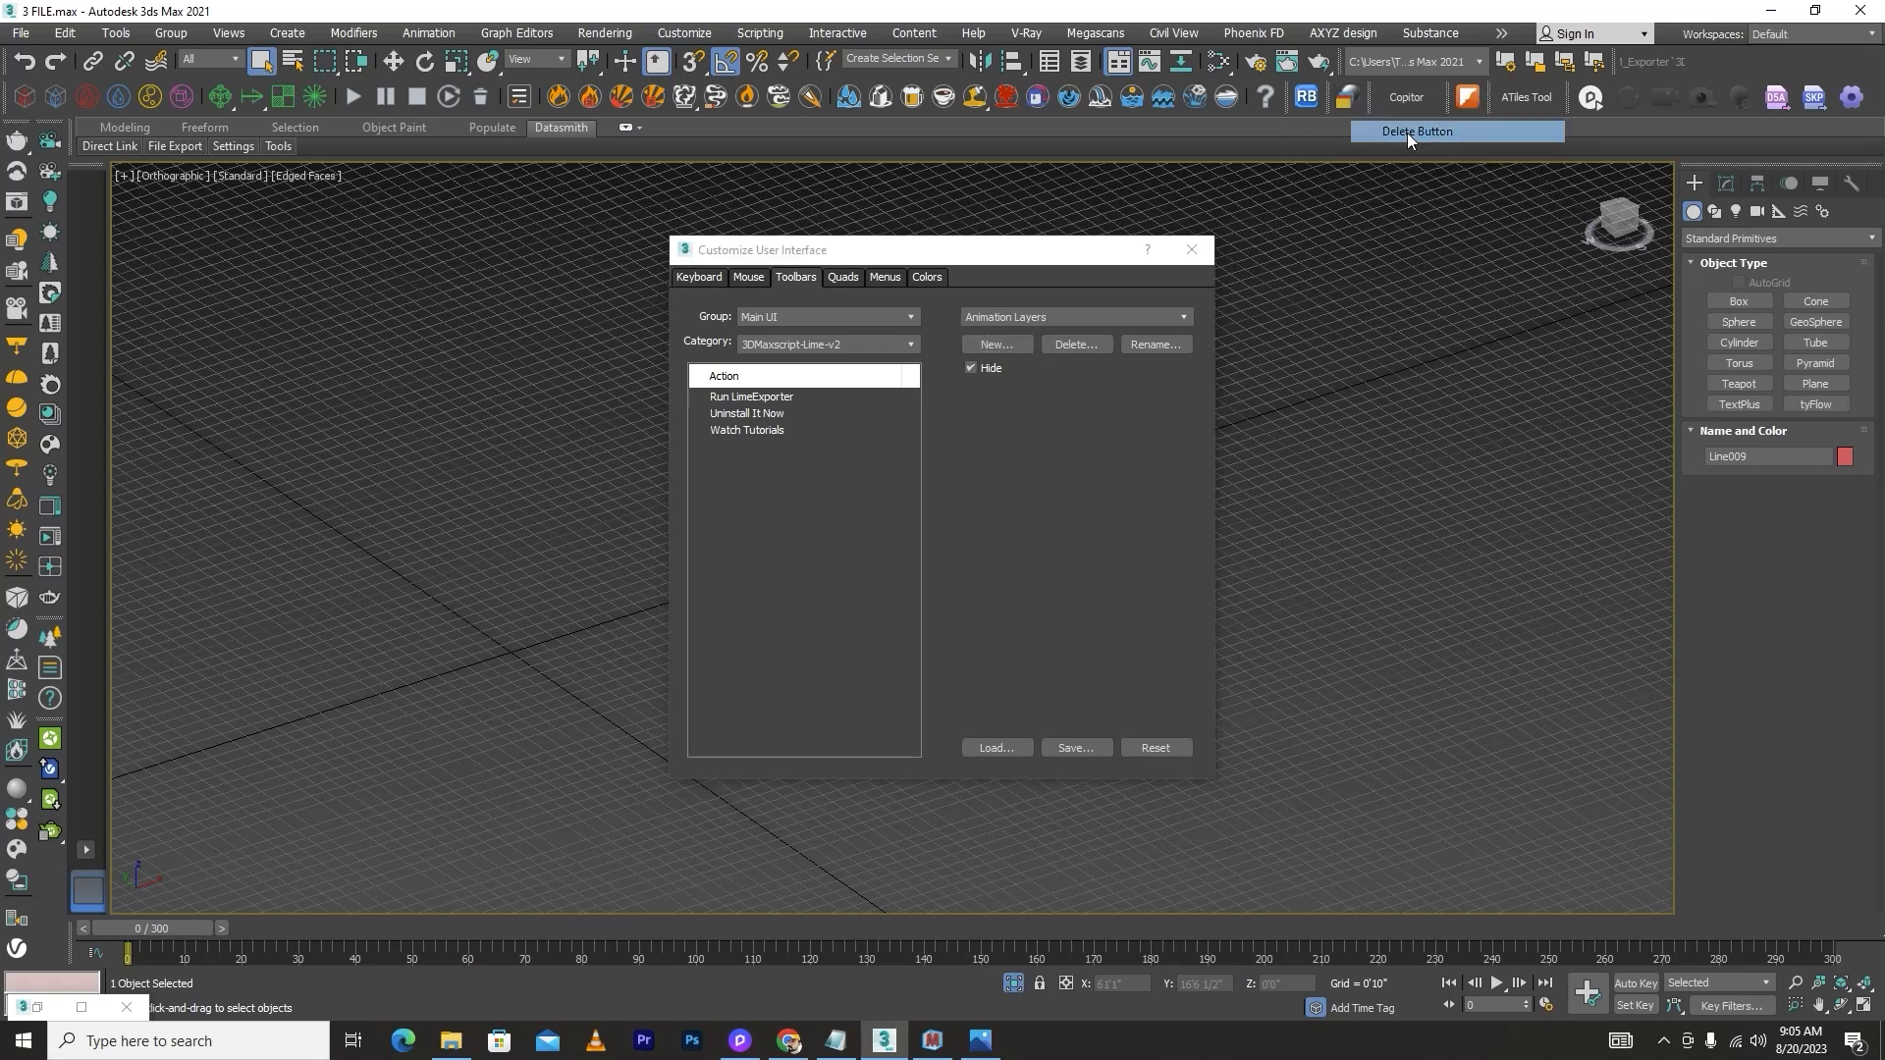
left_click(903, 546)
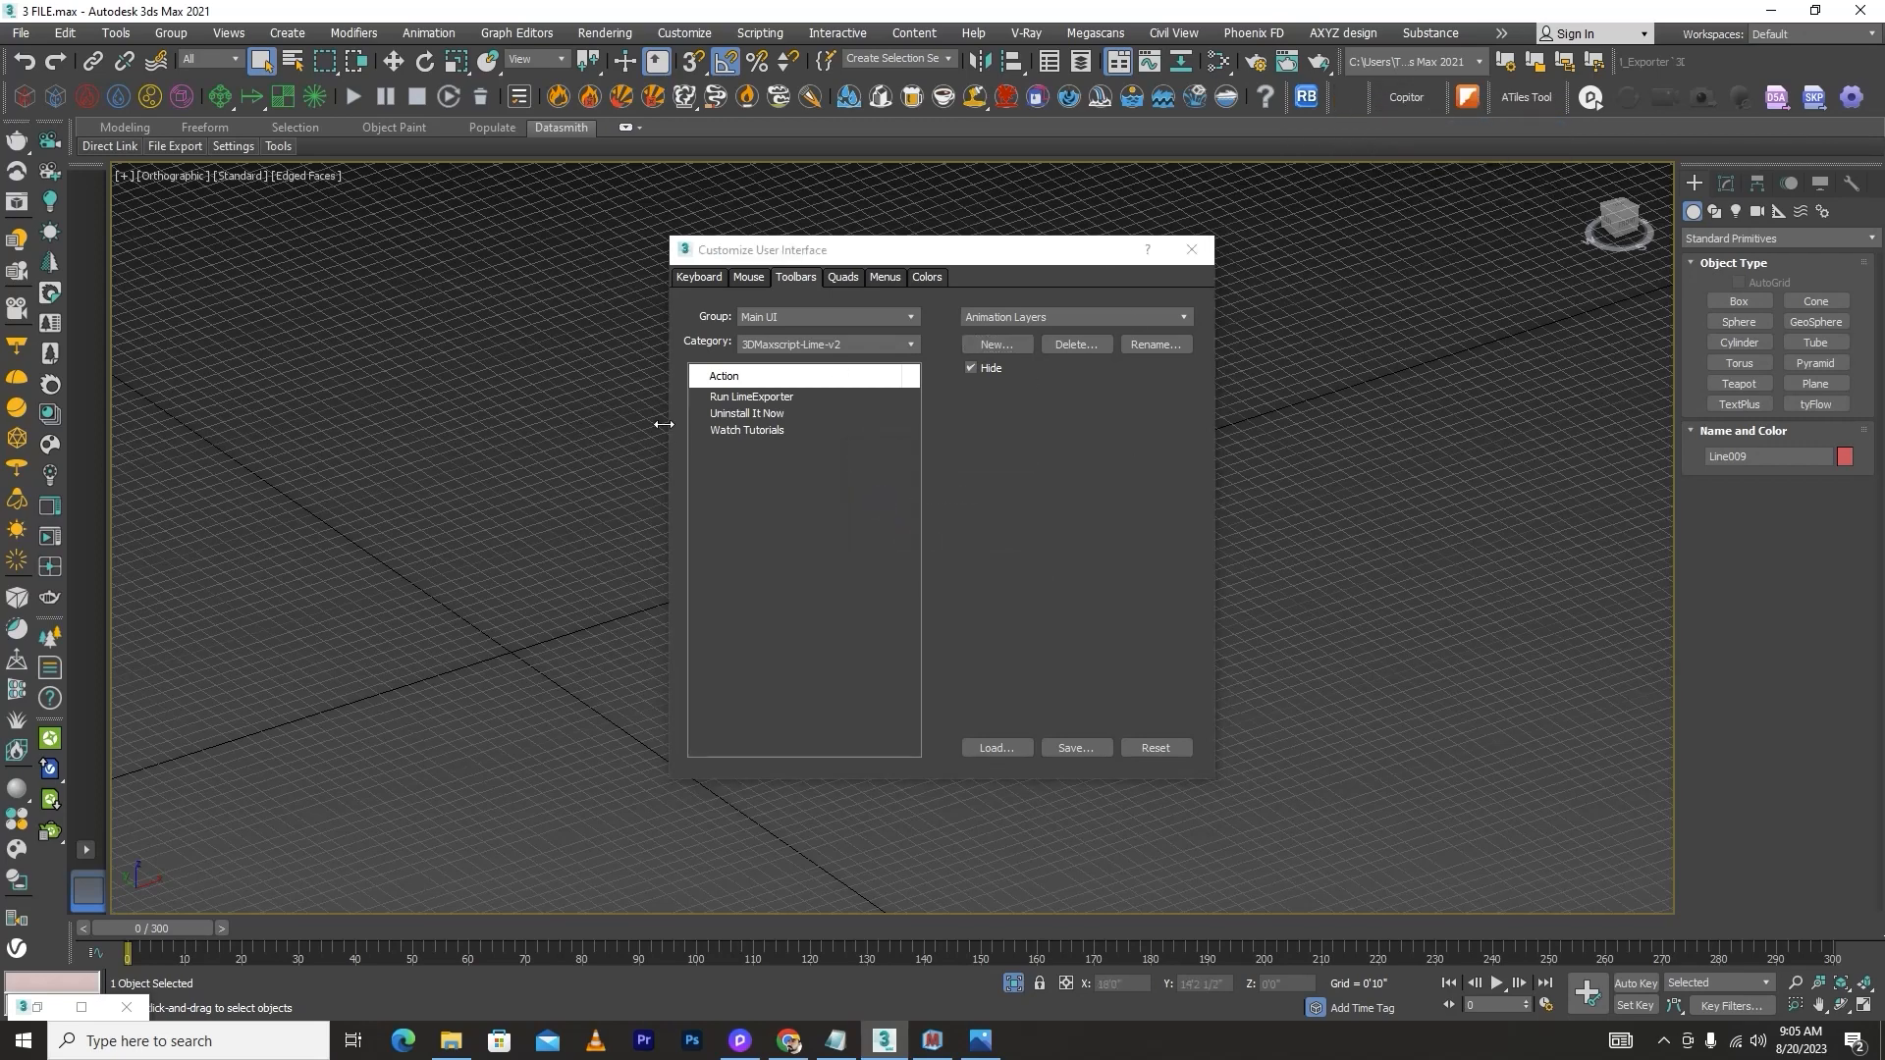
left_click_drag(1327, 97, 1005, 492)
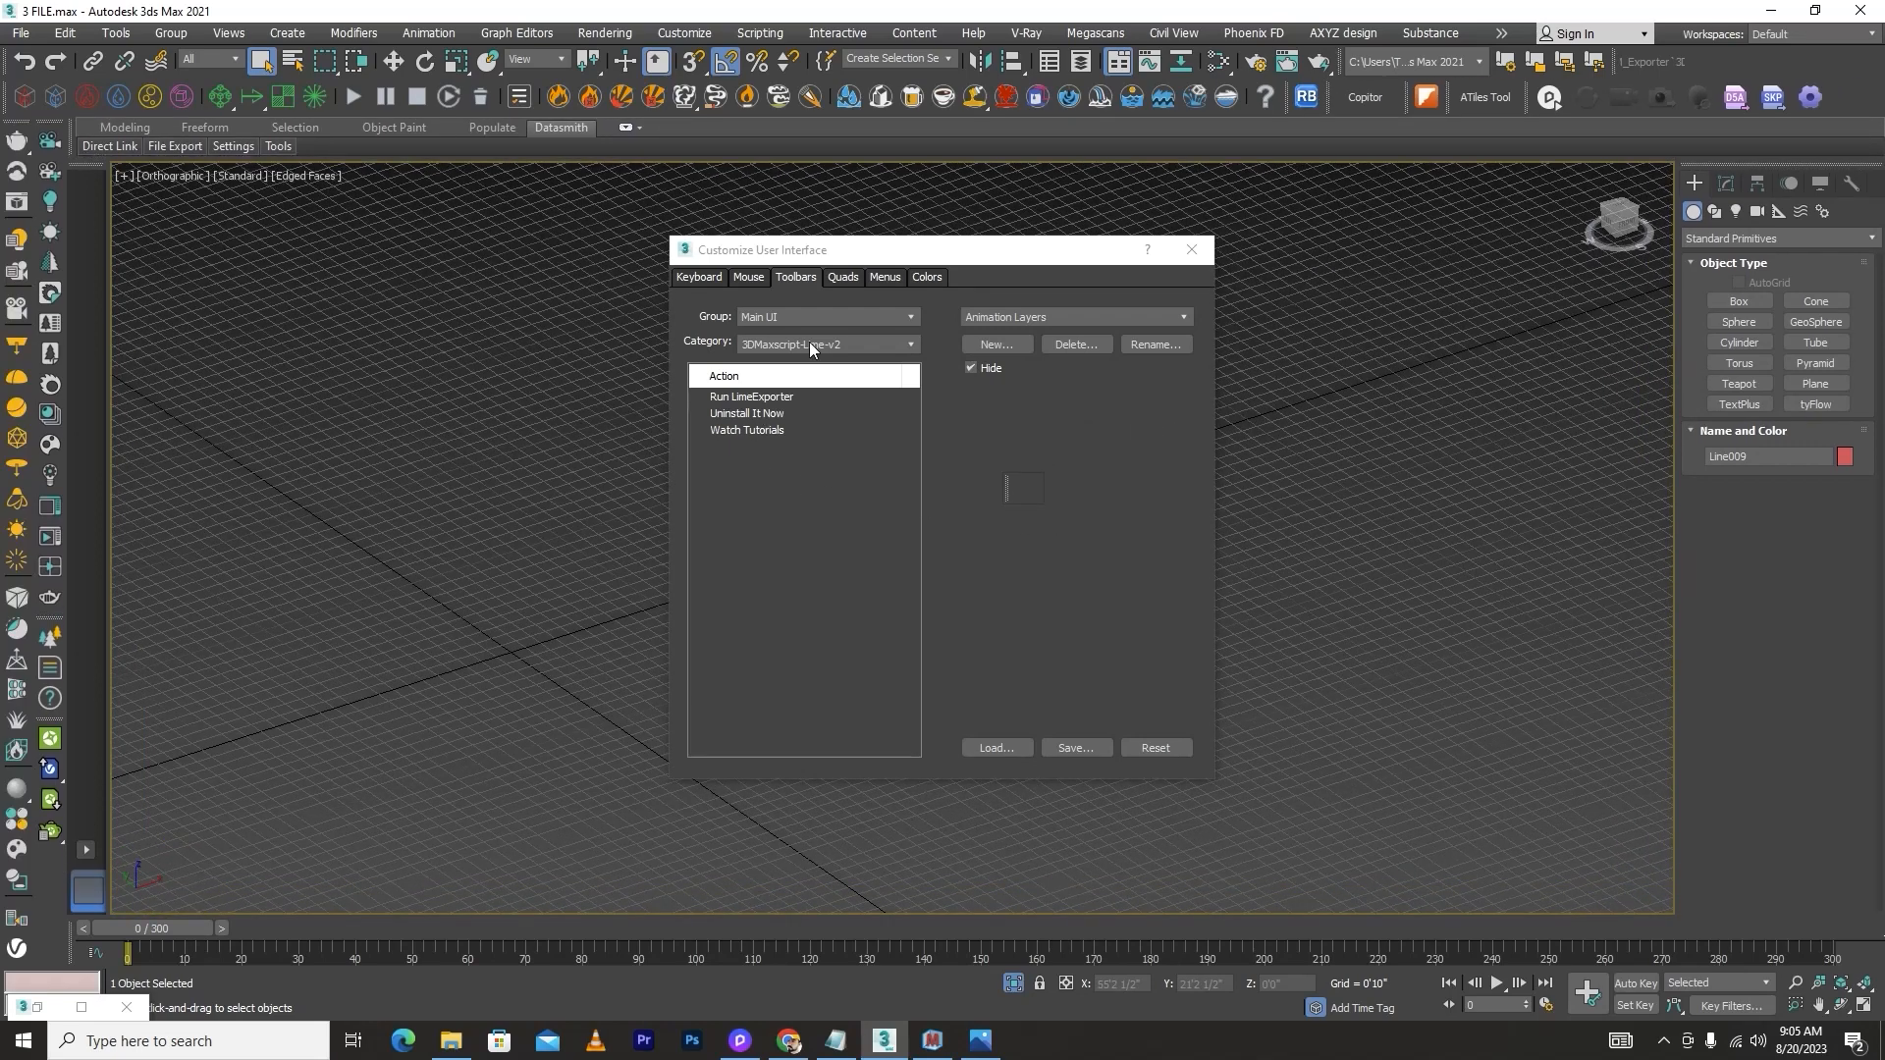
Step: Set the toolbar action category to DMZ so that its script actions are listed
left_click(876, 346)
key("d")
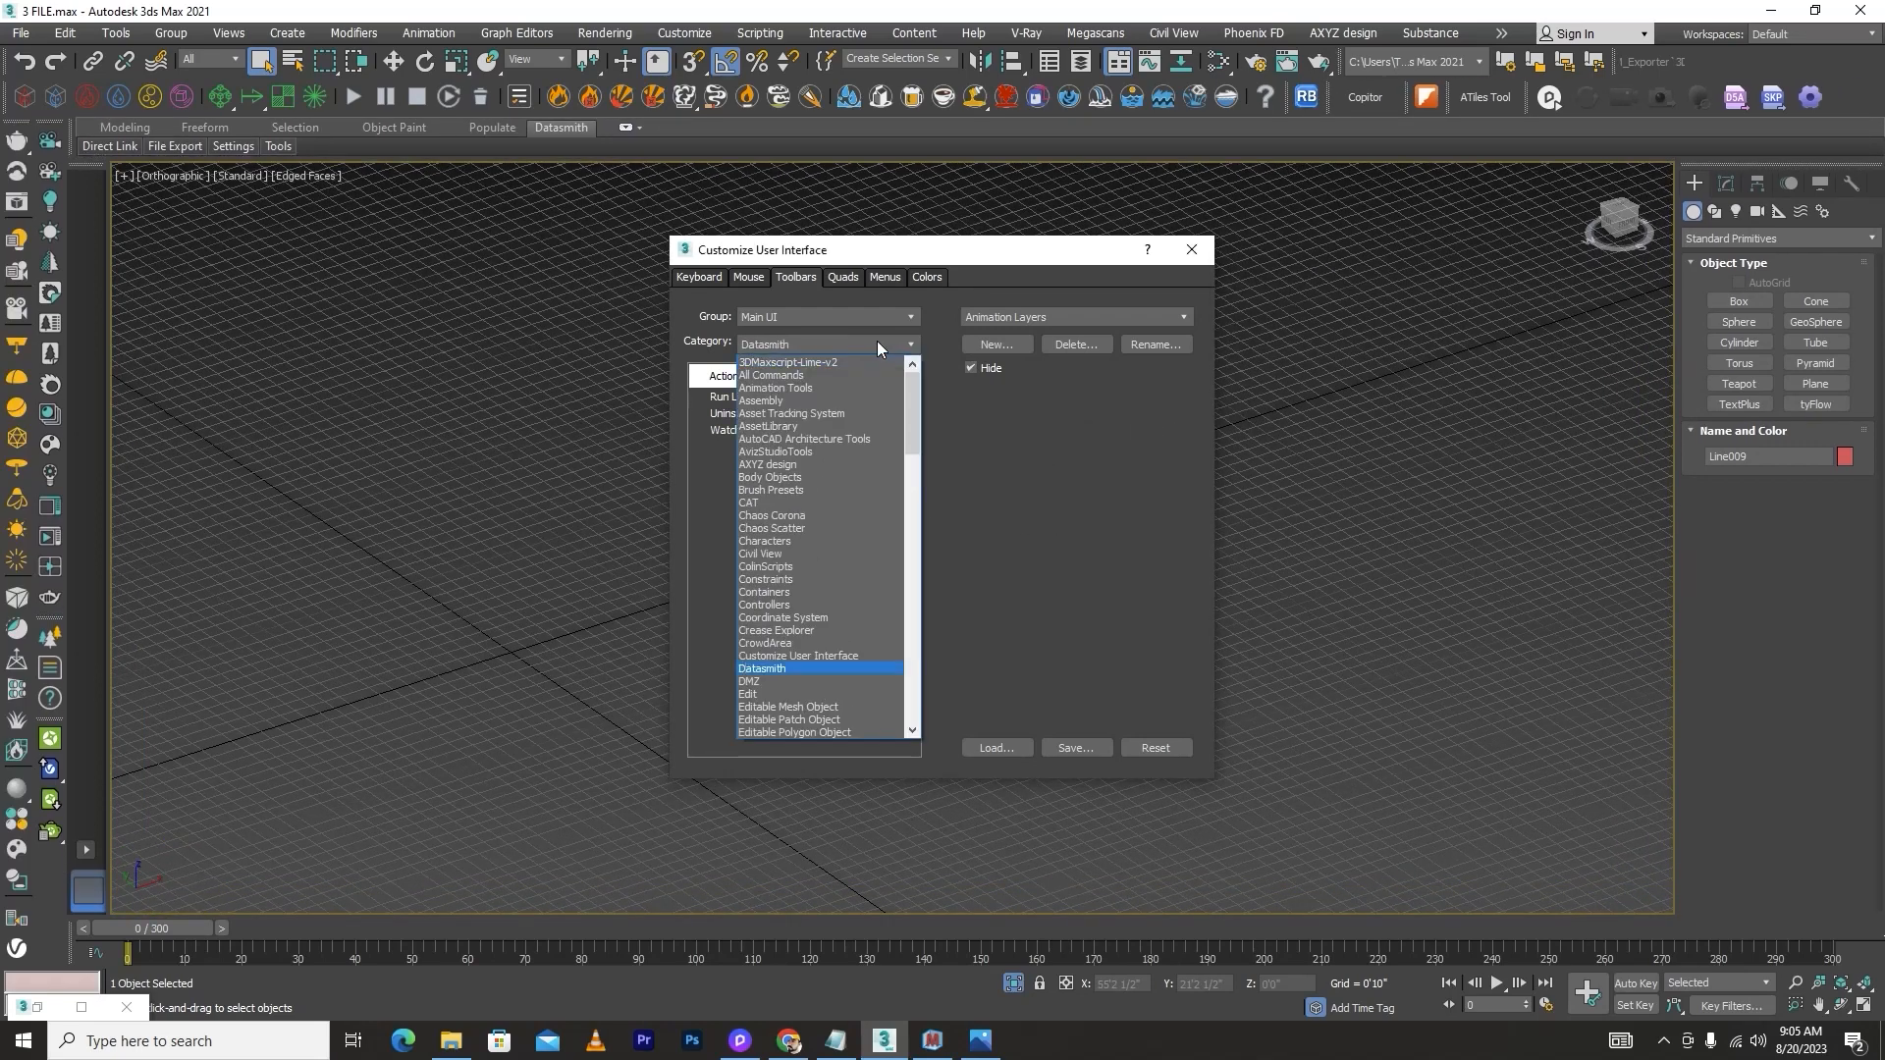
key("m")
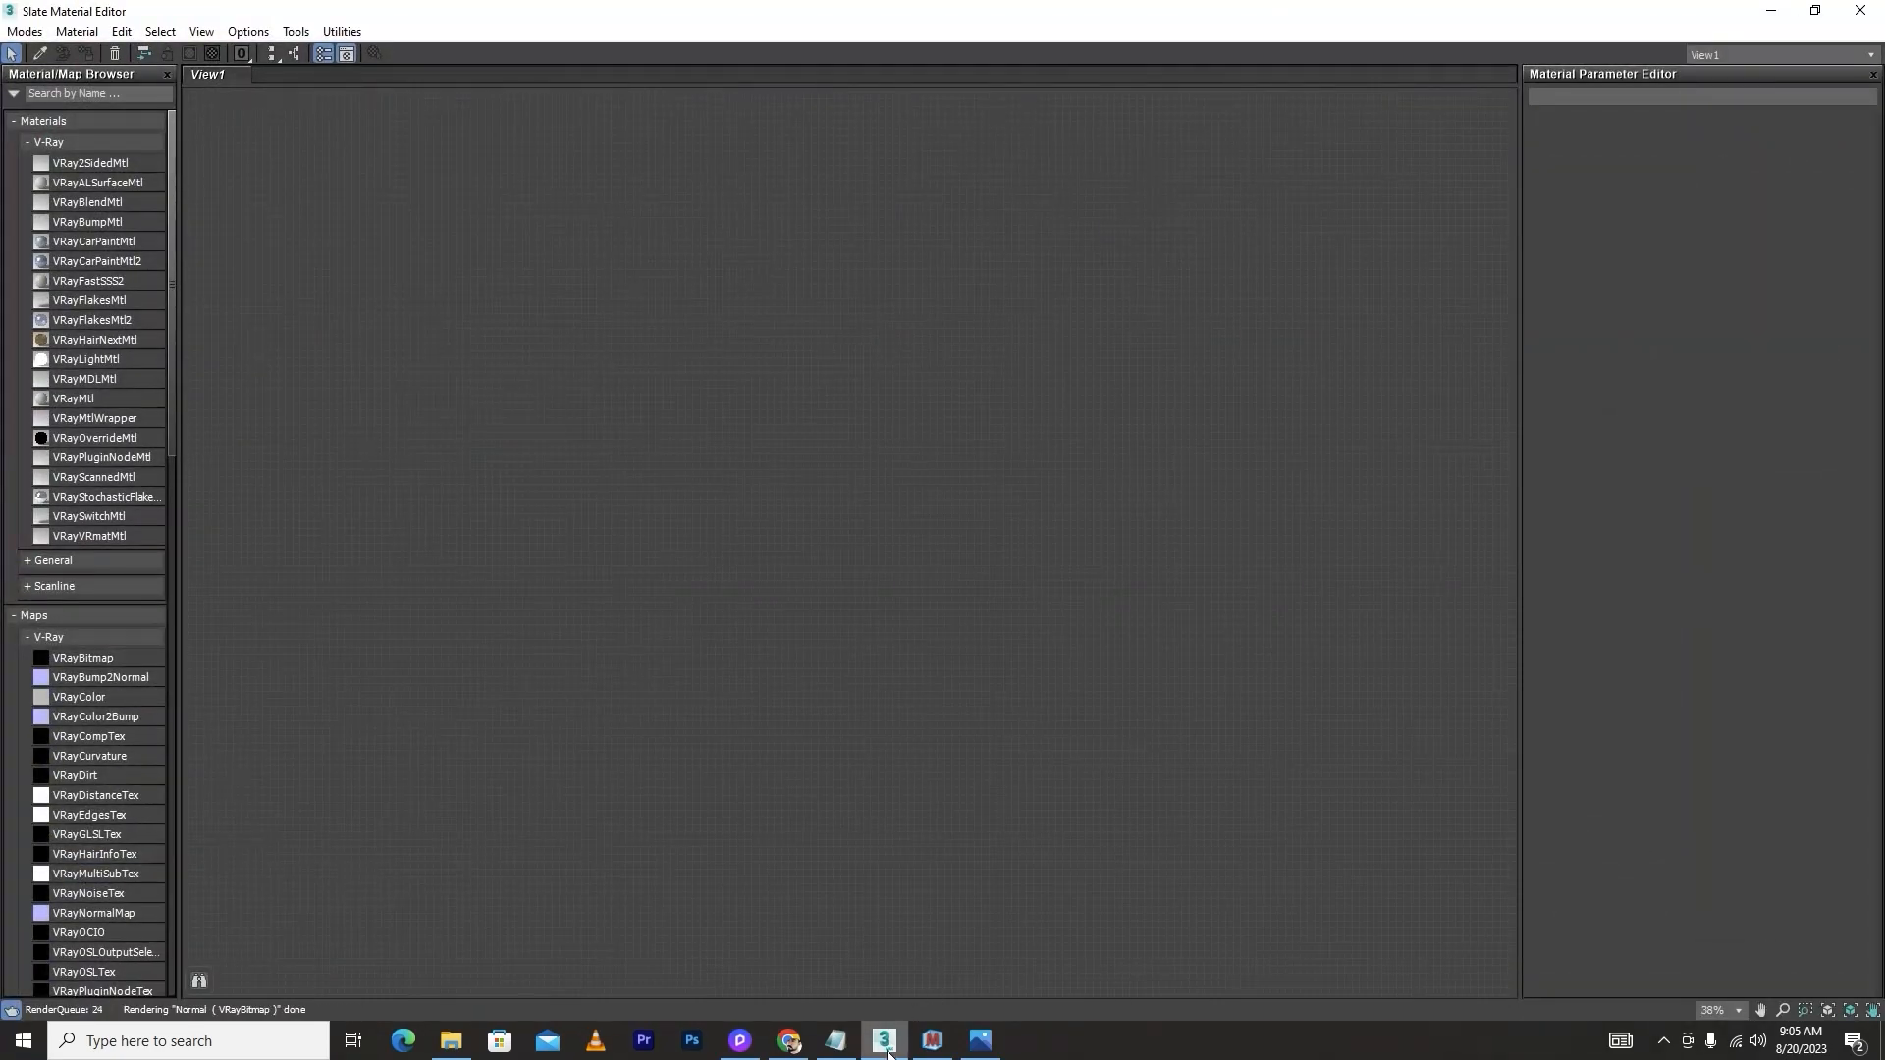
left_click(1771, 10)
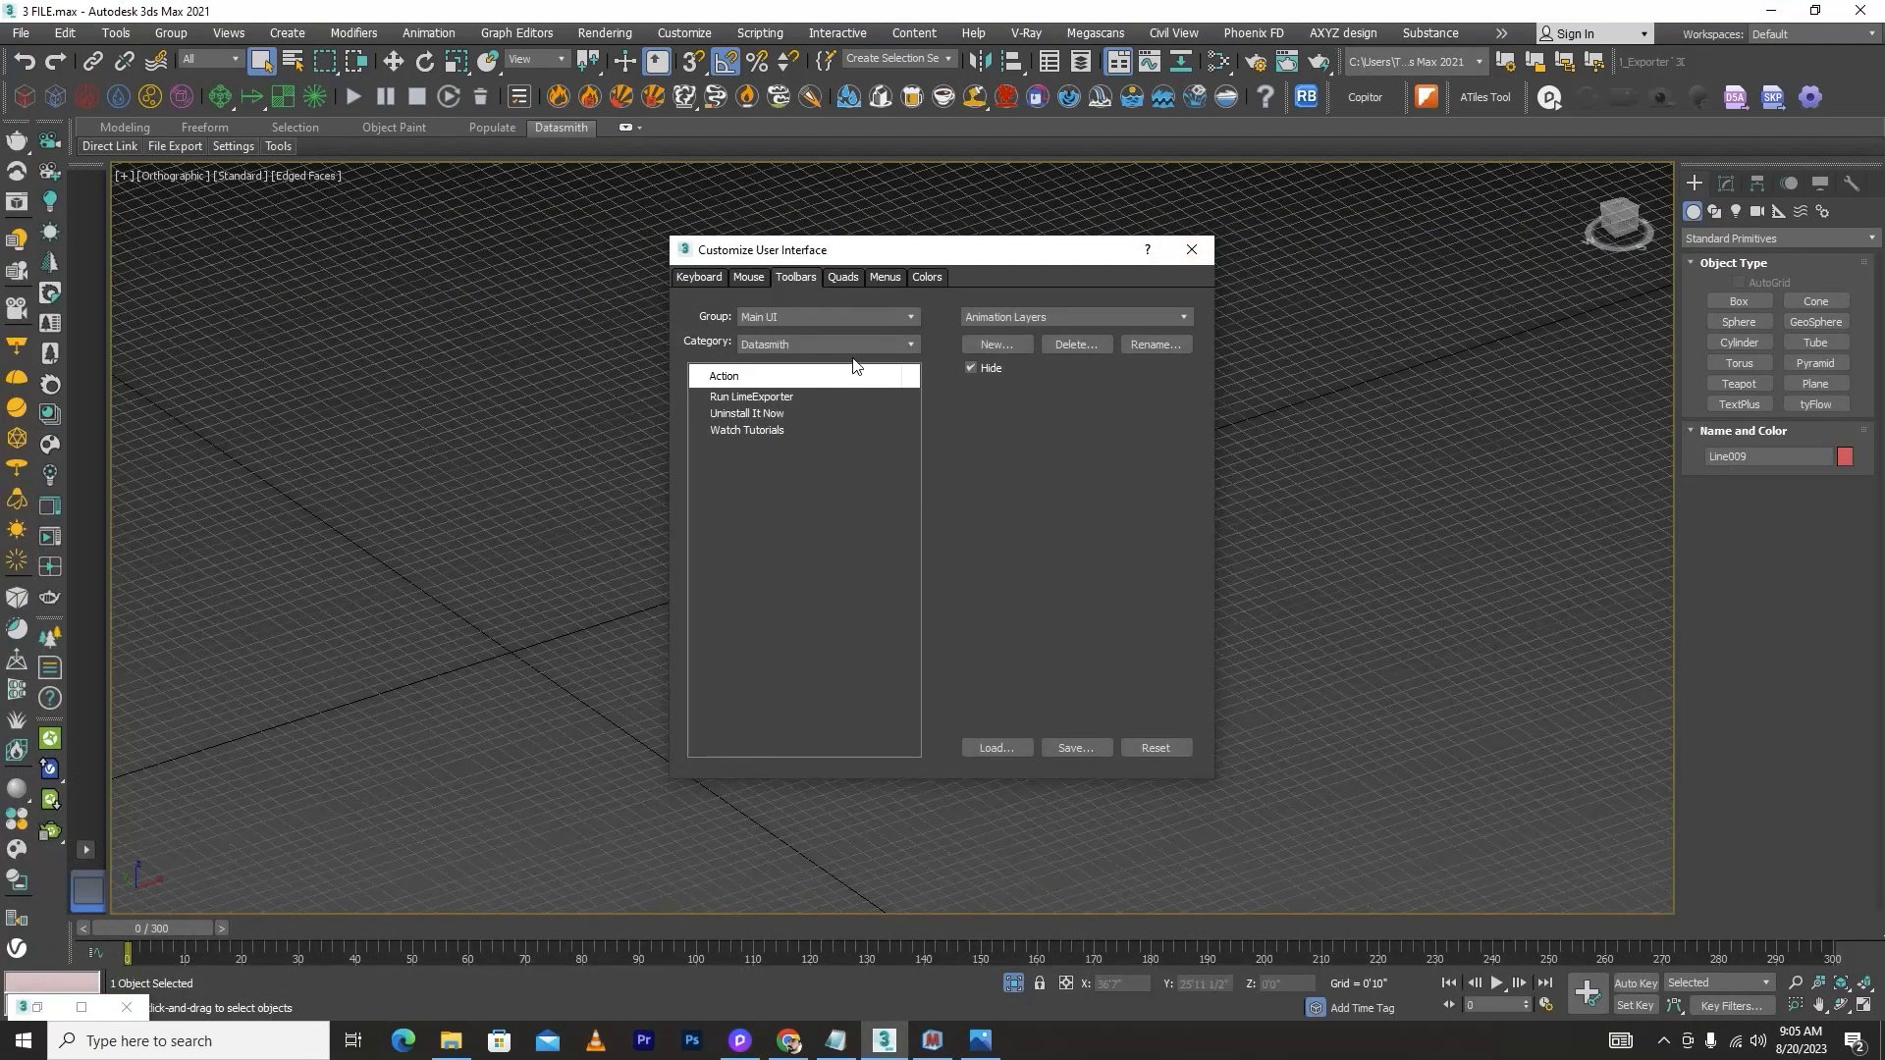
left_click(876, 345)
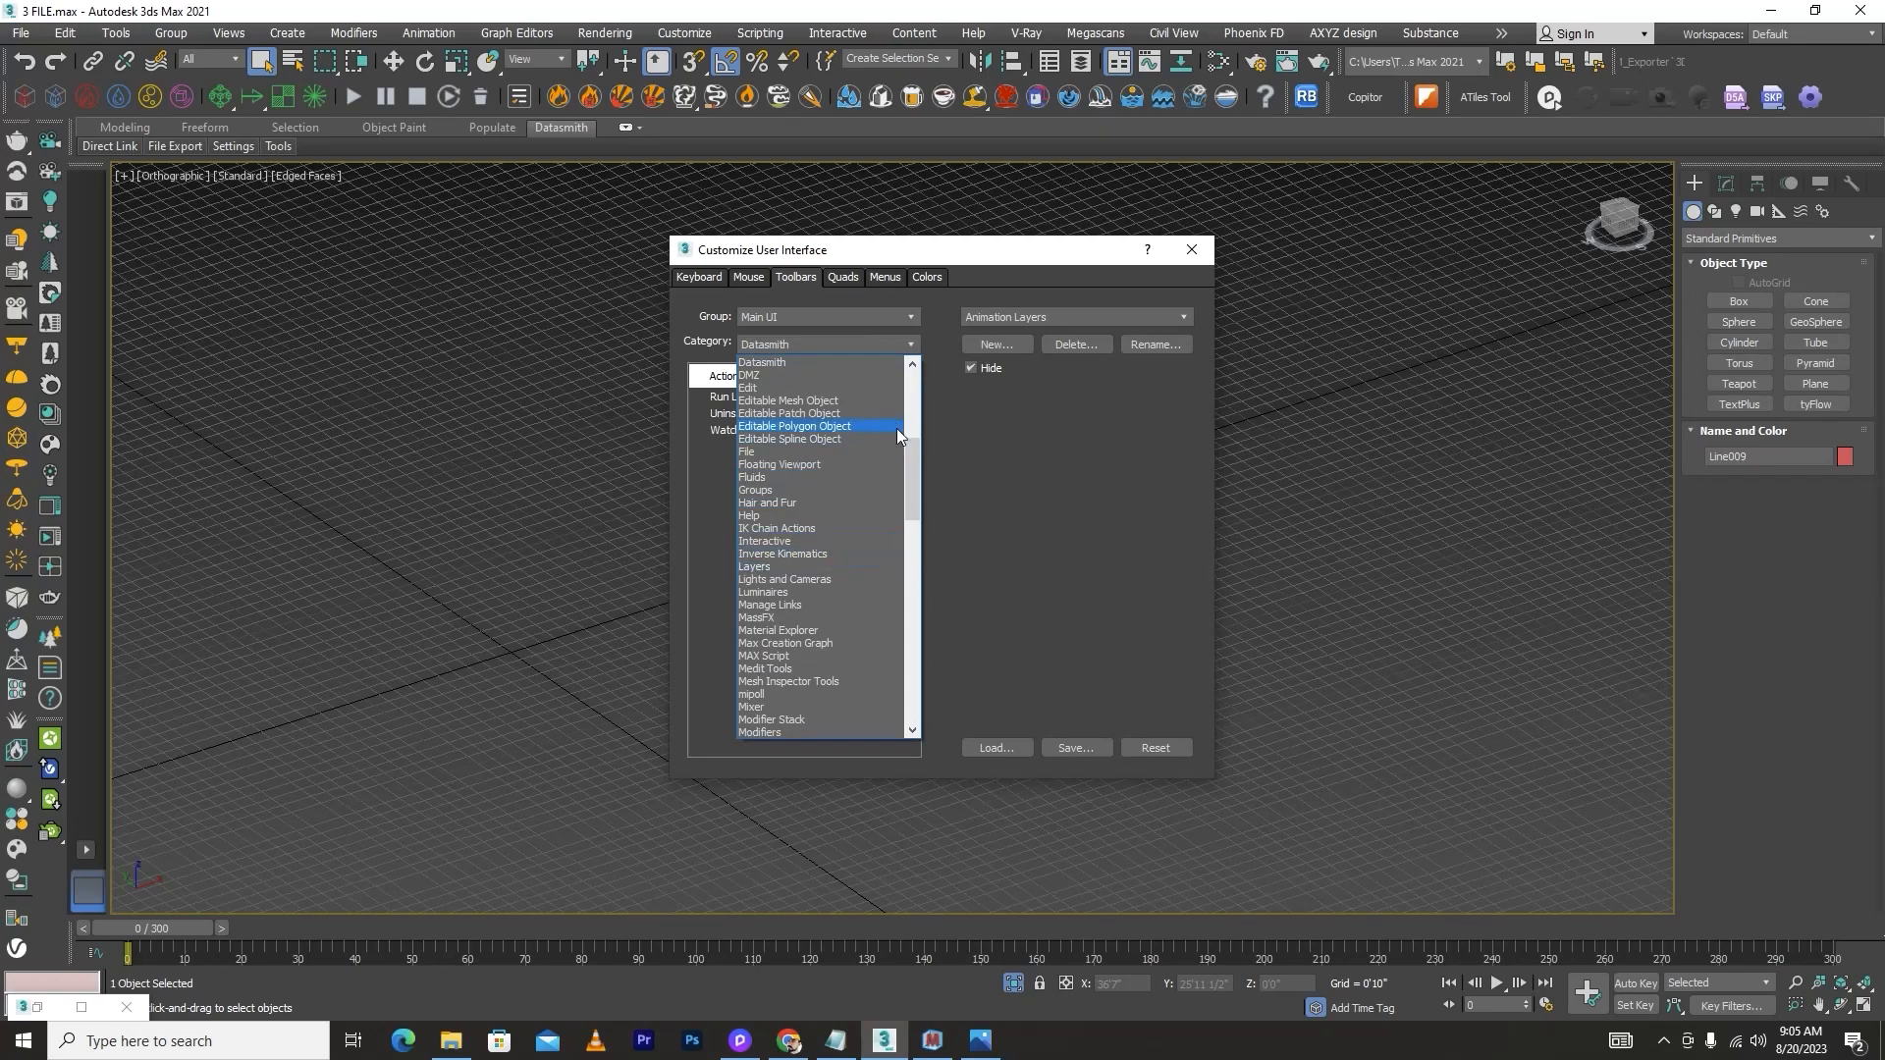
left_click_drag(913, 467, 911, 435)
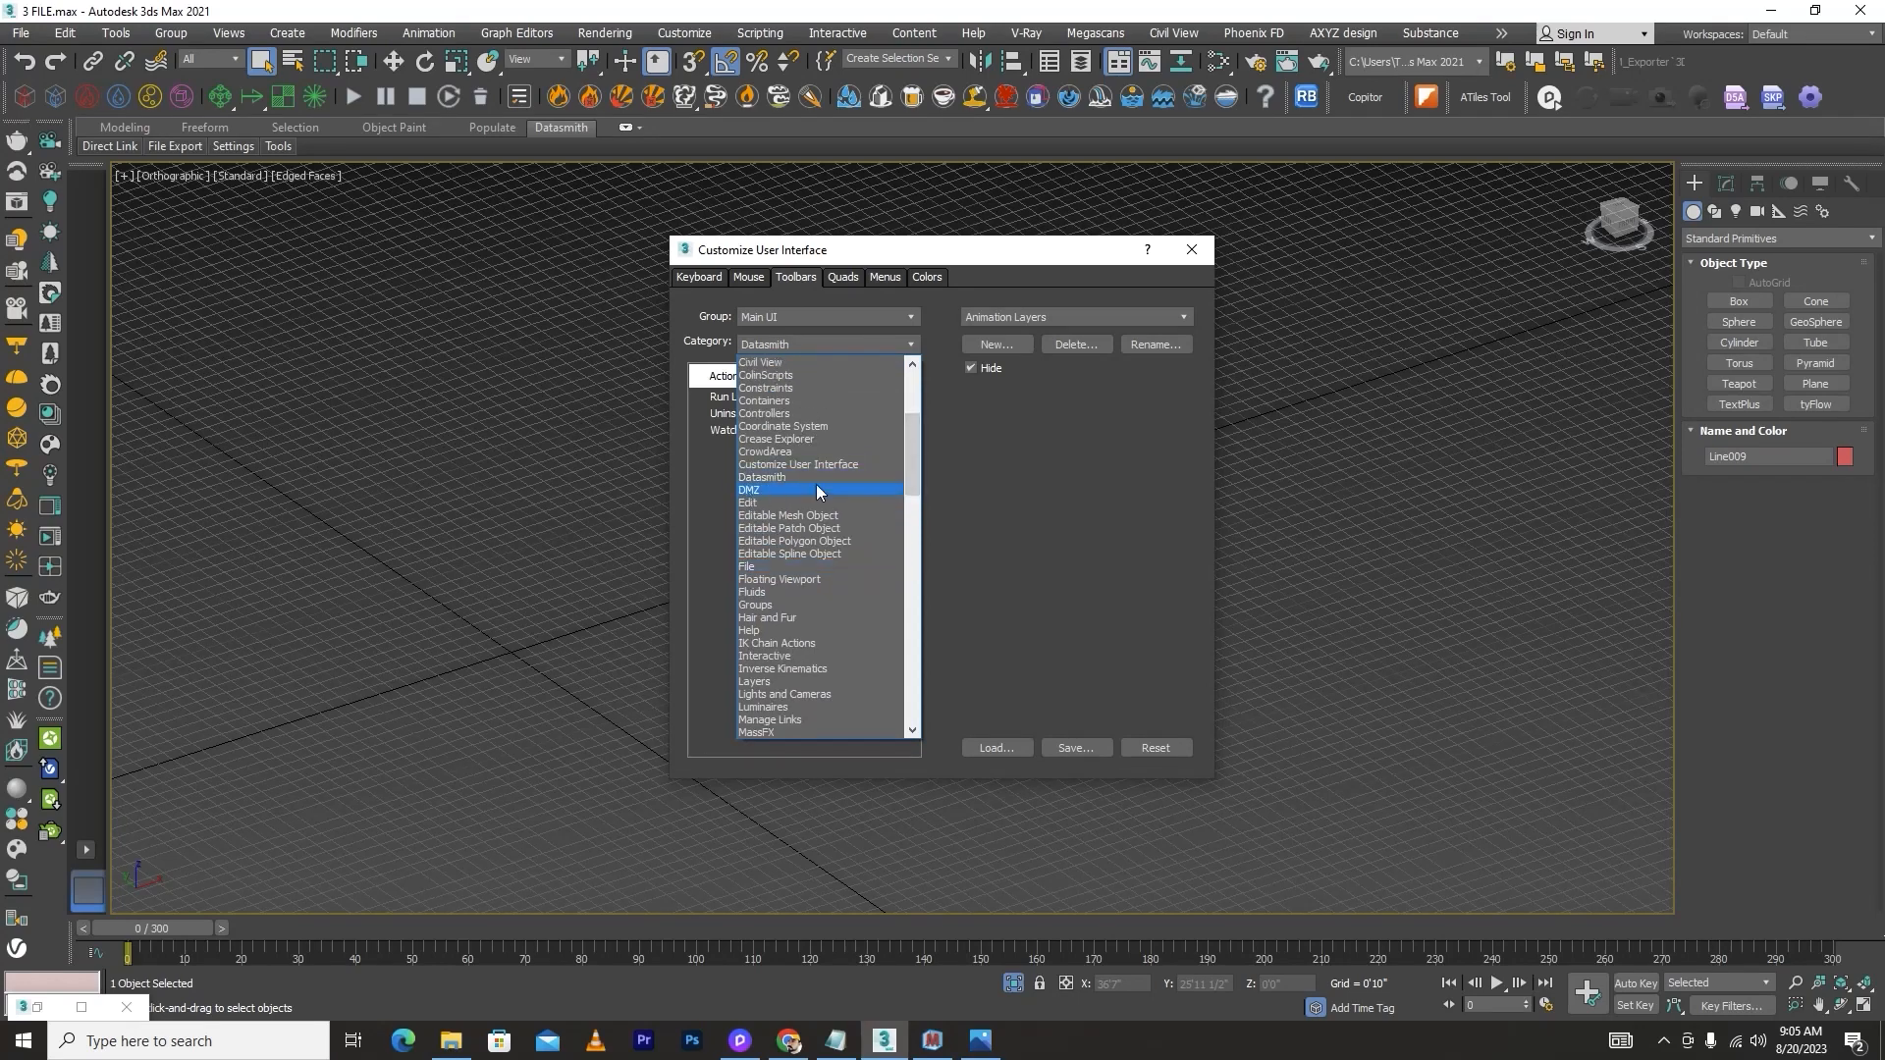
left_click(986, 507)
Step: Add the Material Texture Loader action to the main toolbar beside ATiles Tool and close the customization dialog
left_click_drag(994, 254, 770, 249)
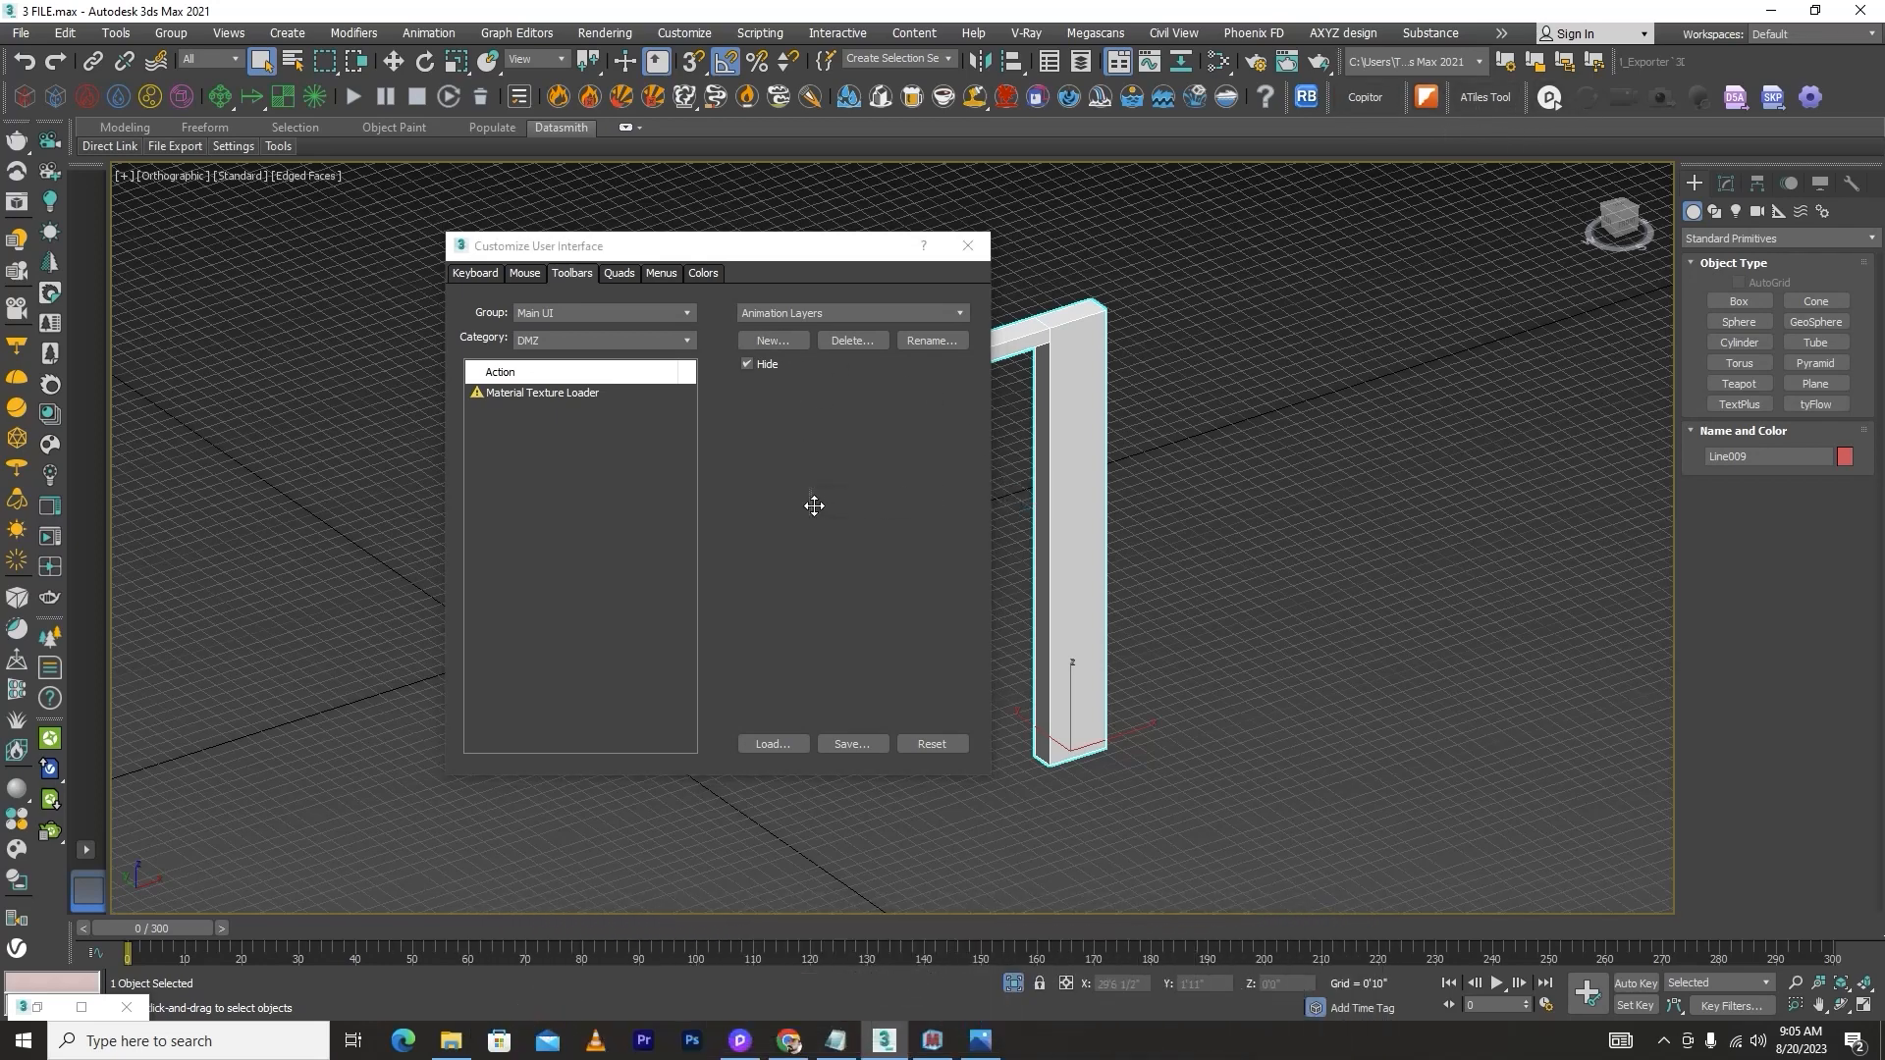
left_click_drag(535, 393, 868, 483)
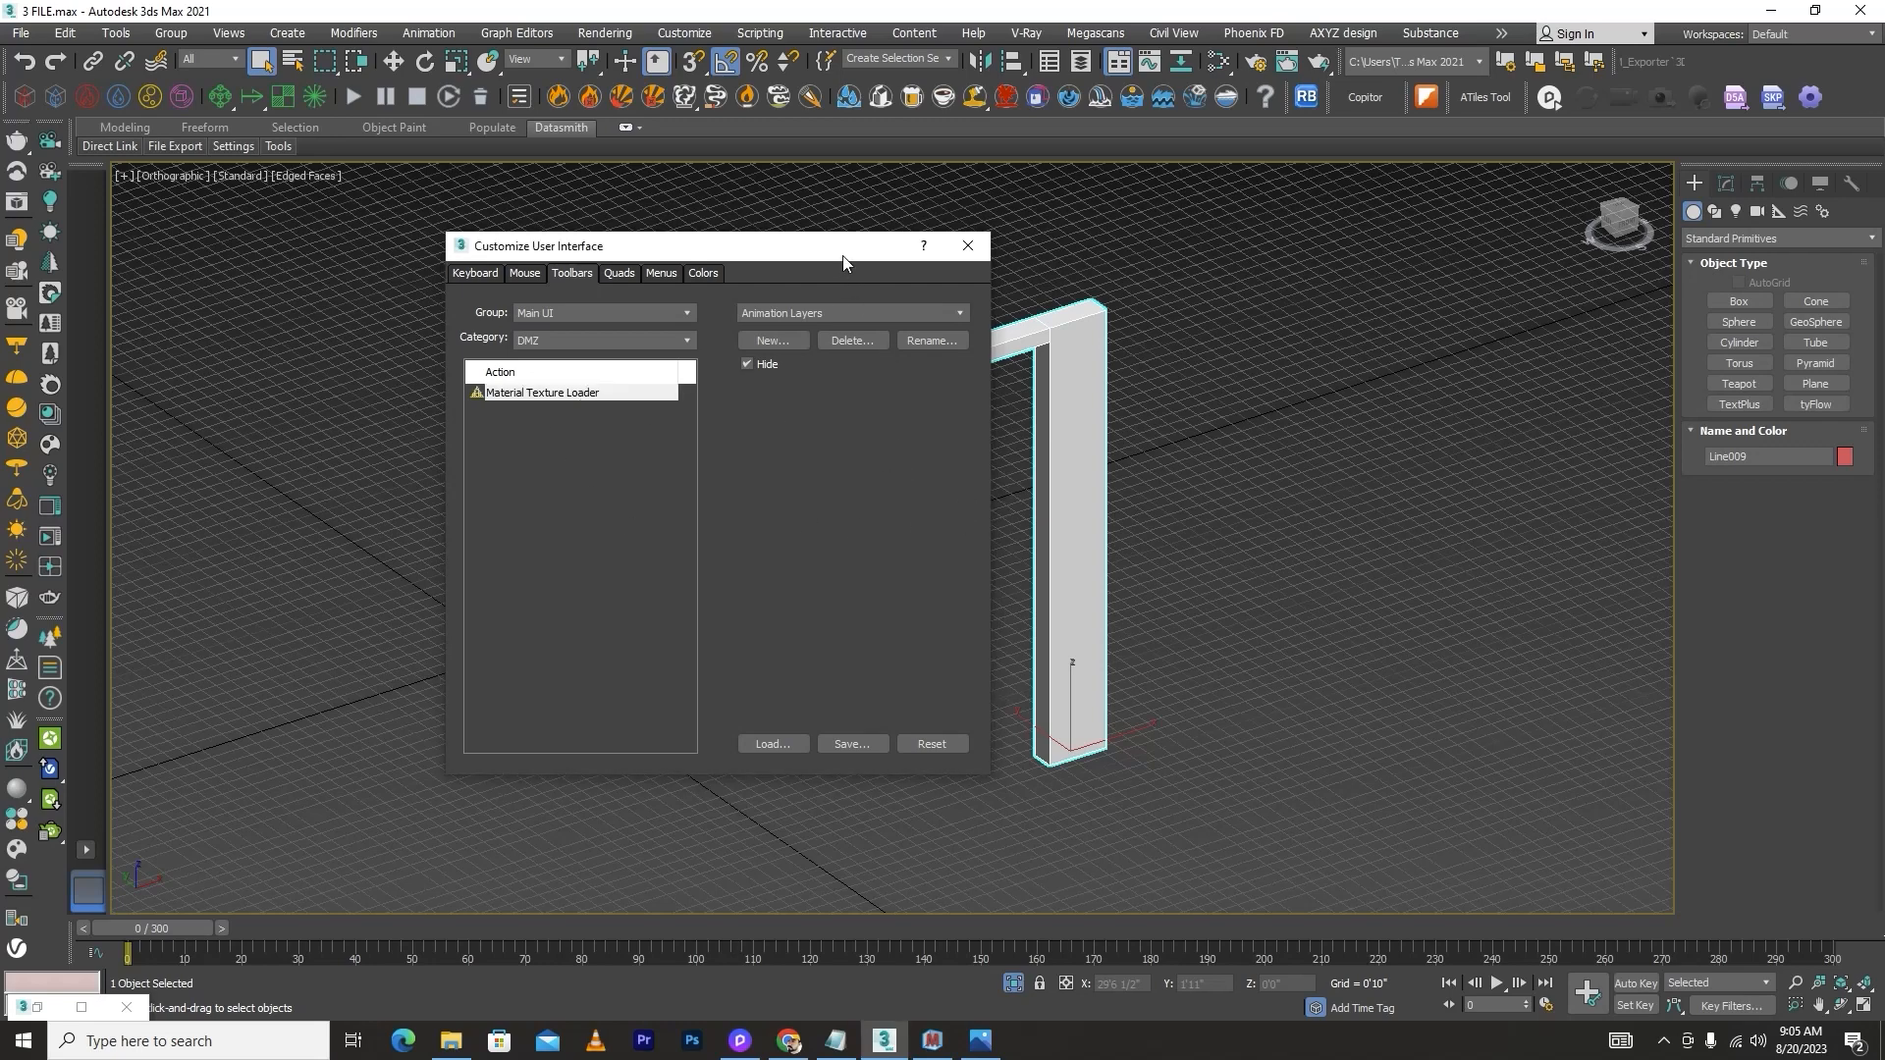
left_click_drag(842, 255, 522, 252)
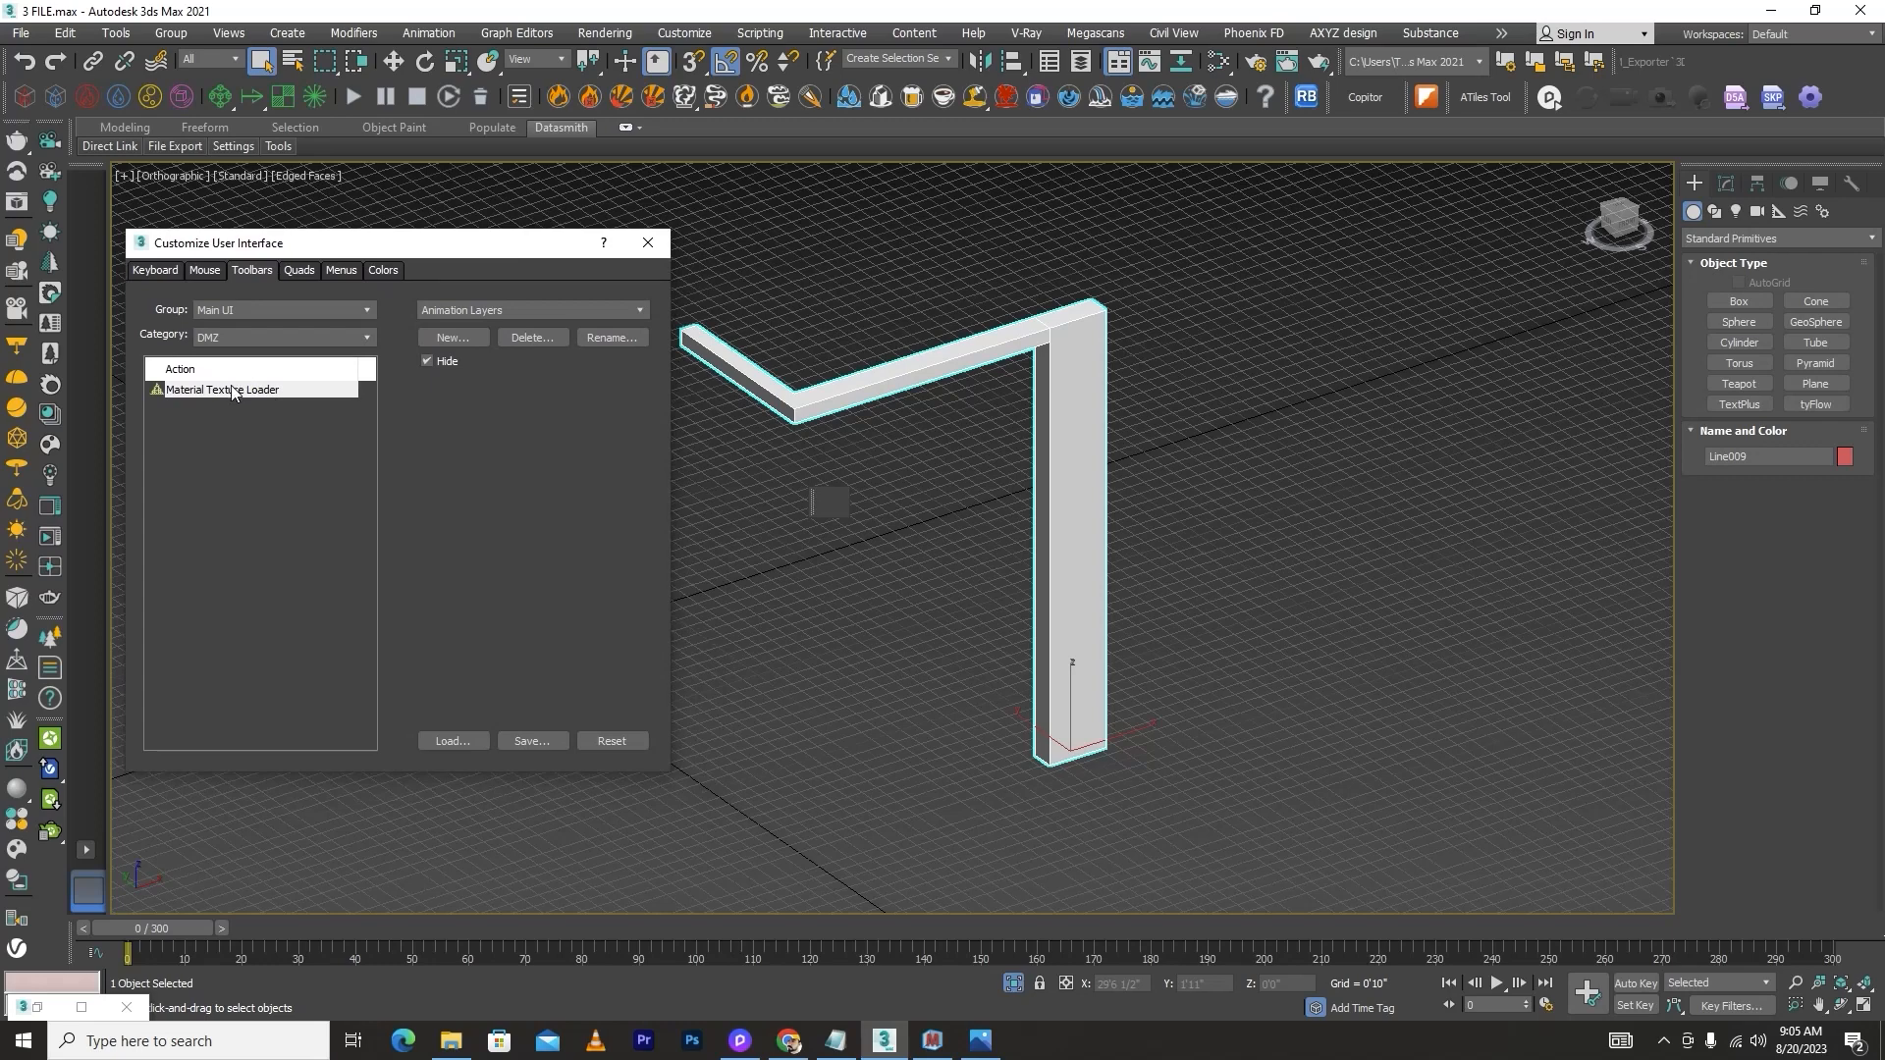
left_click_drag(235, 391, 1502, 104)
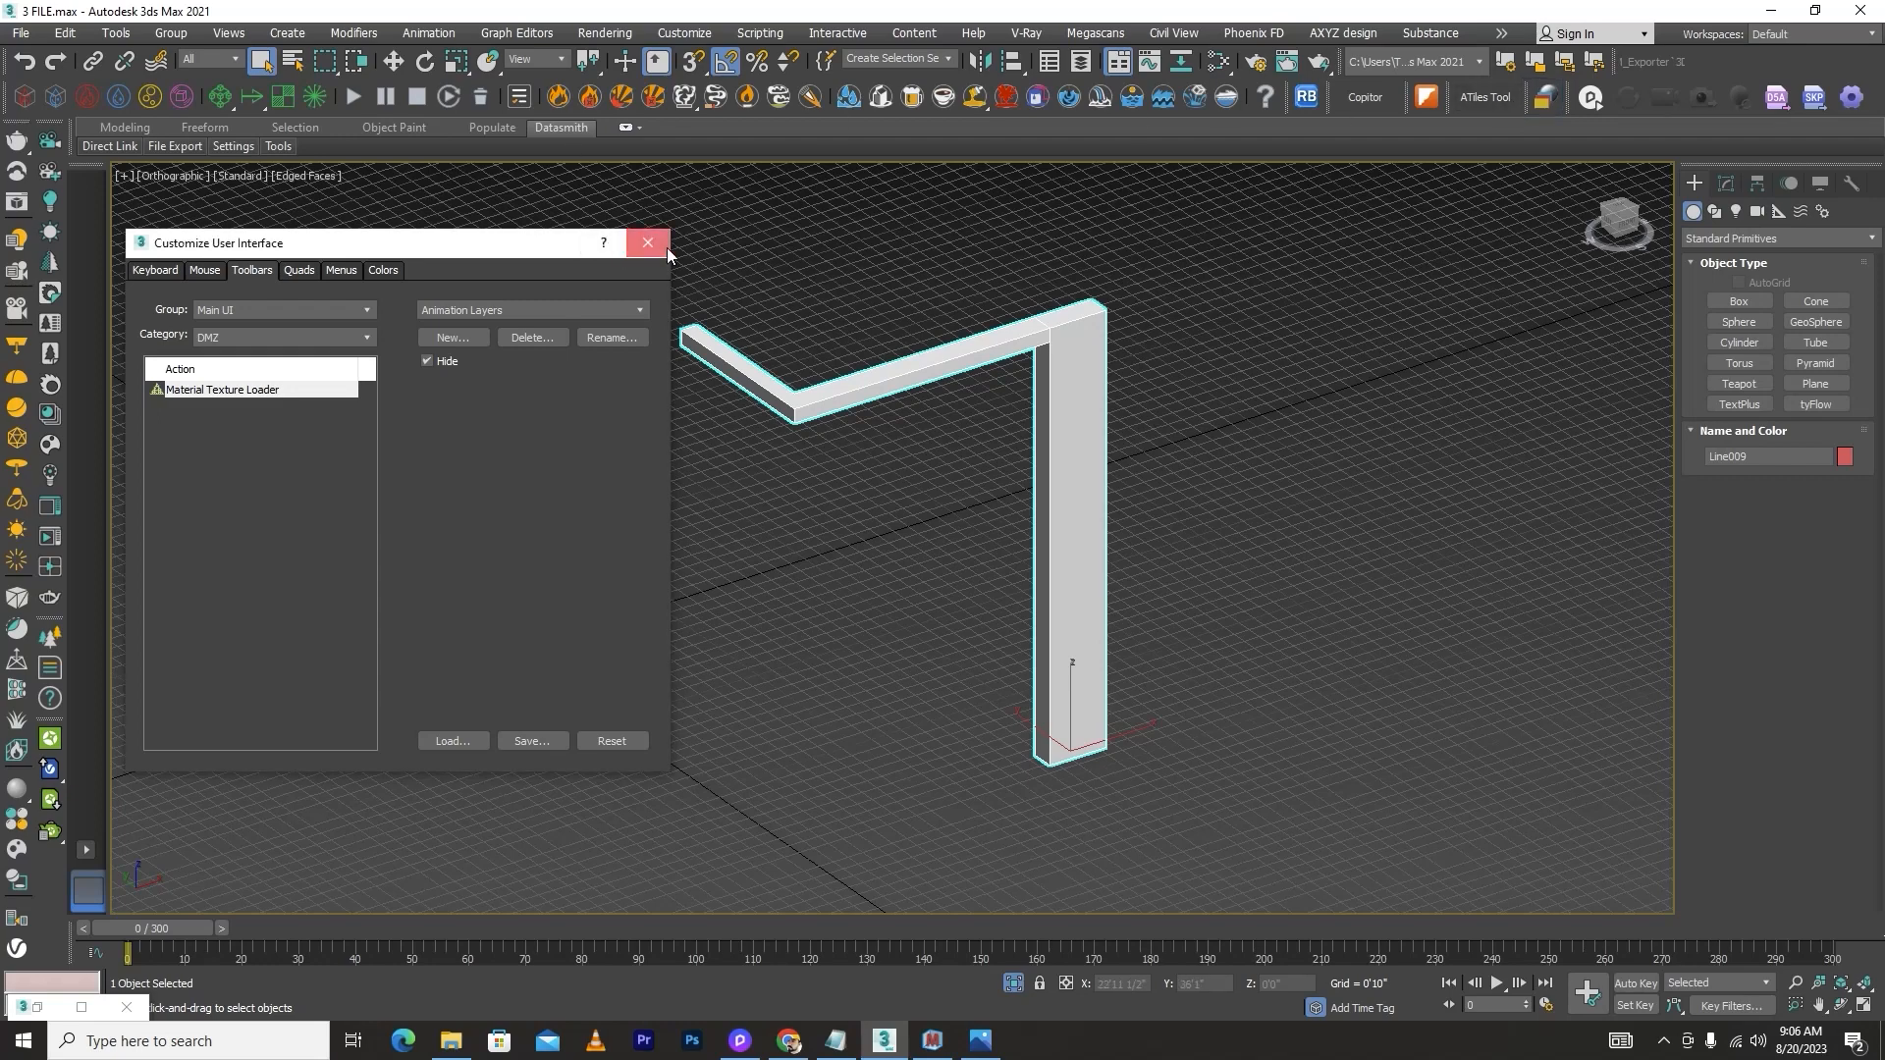
left_click(648, 243)
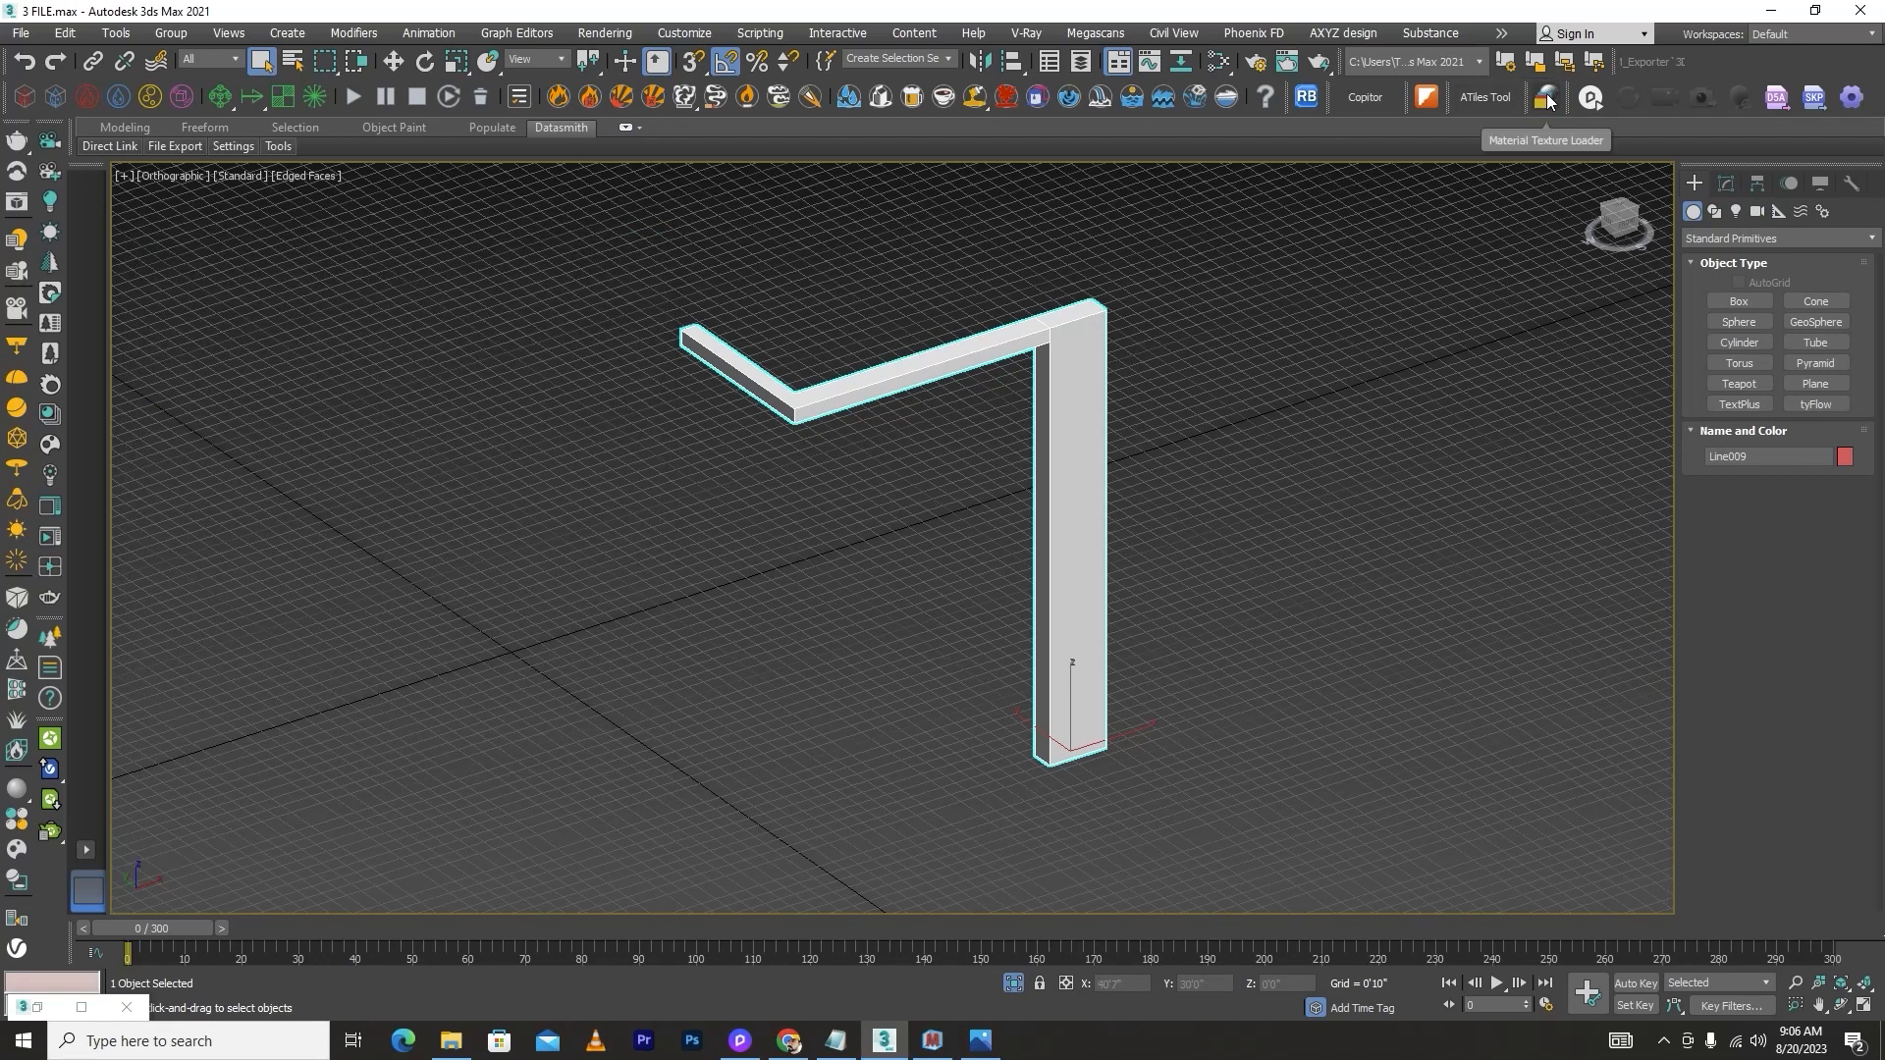
Step: Launch Material Texture Loader and load the six stone texture images, stone_ao.jpg through stone_smoothness.jpg, from the textures > Pbr folder
left_click(1546, 99)
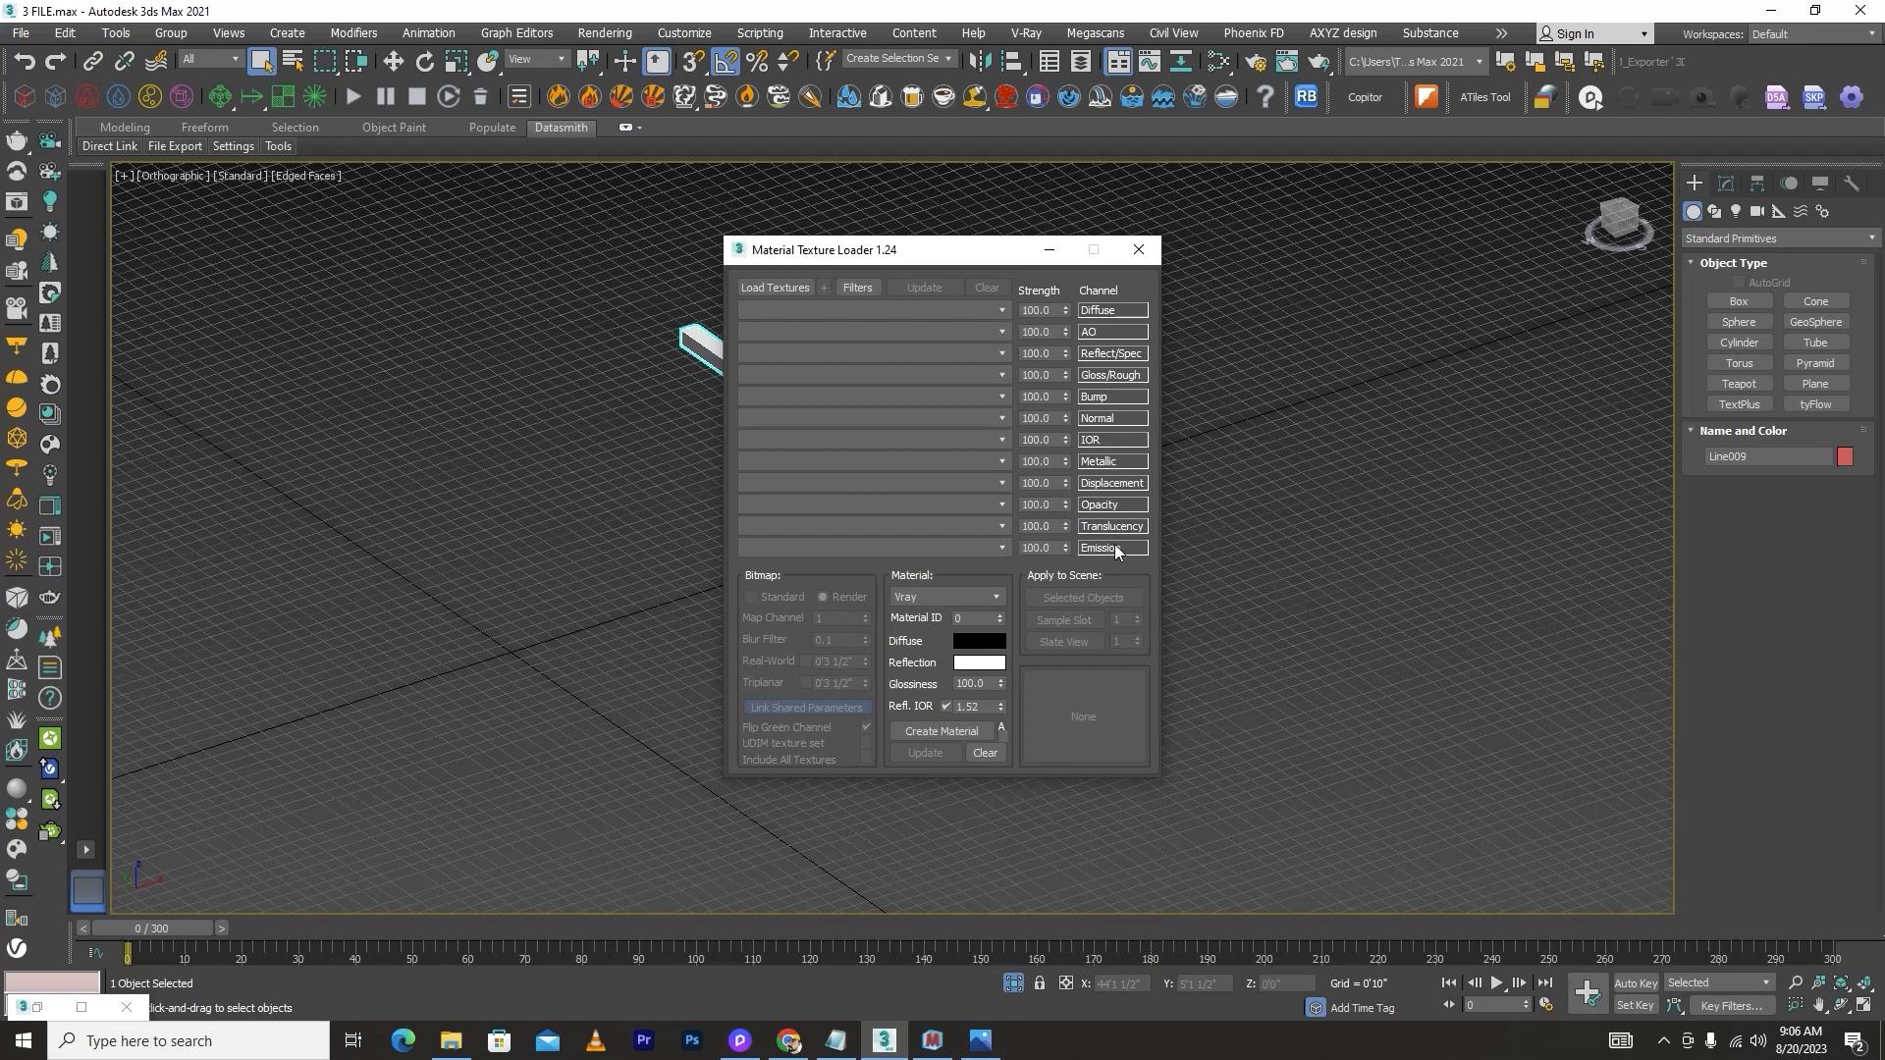
left_click(786, 290)
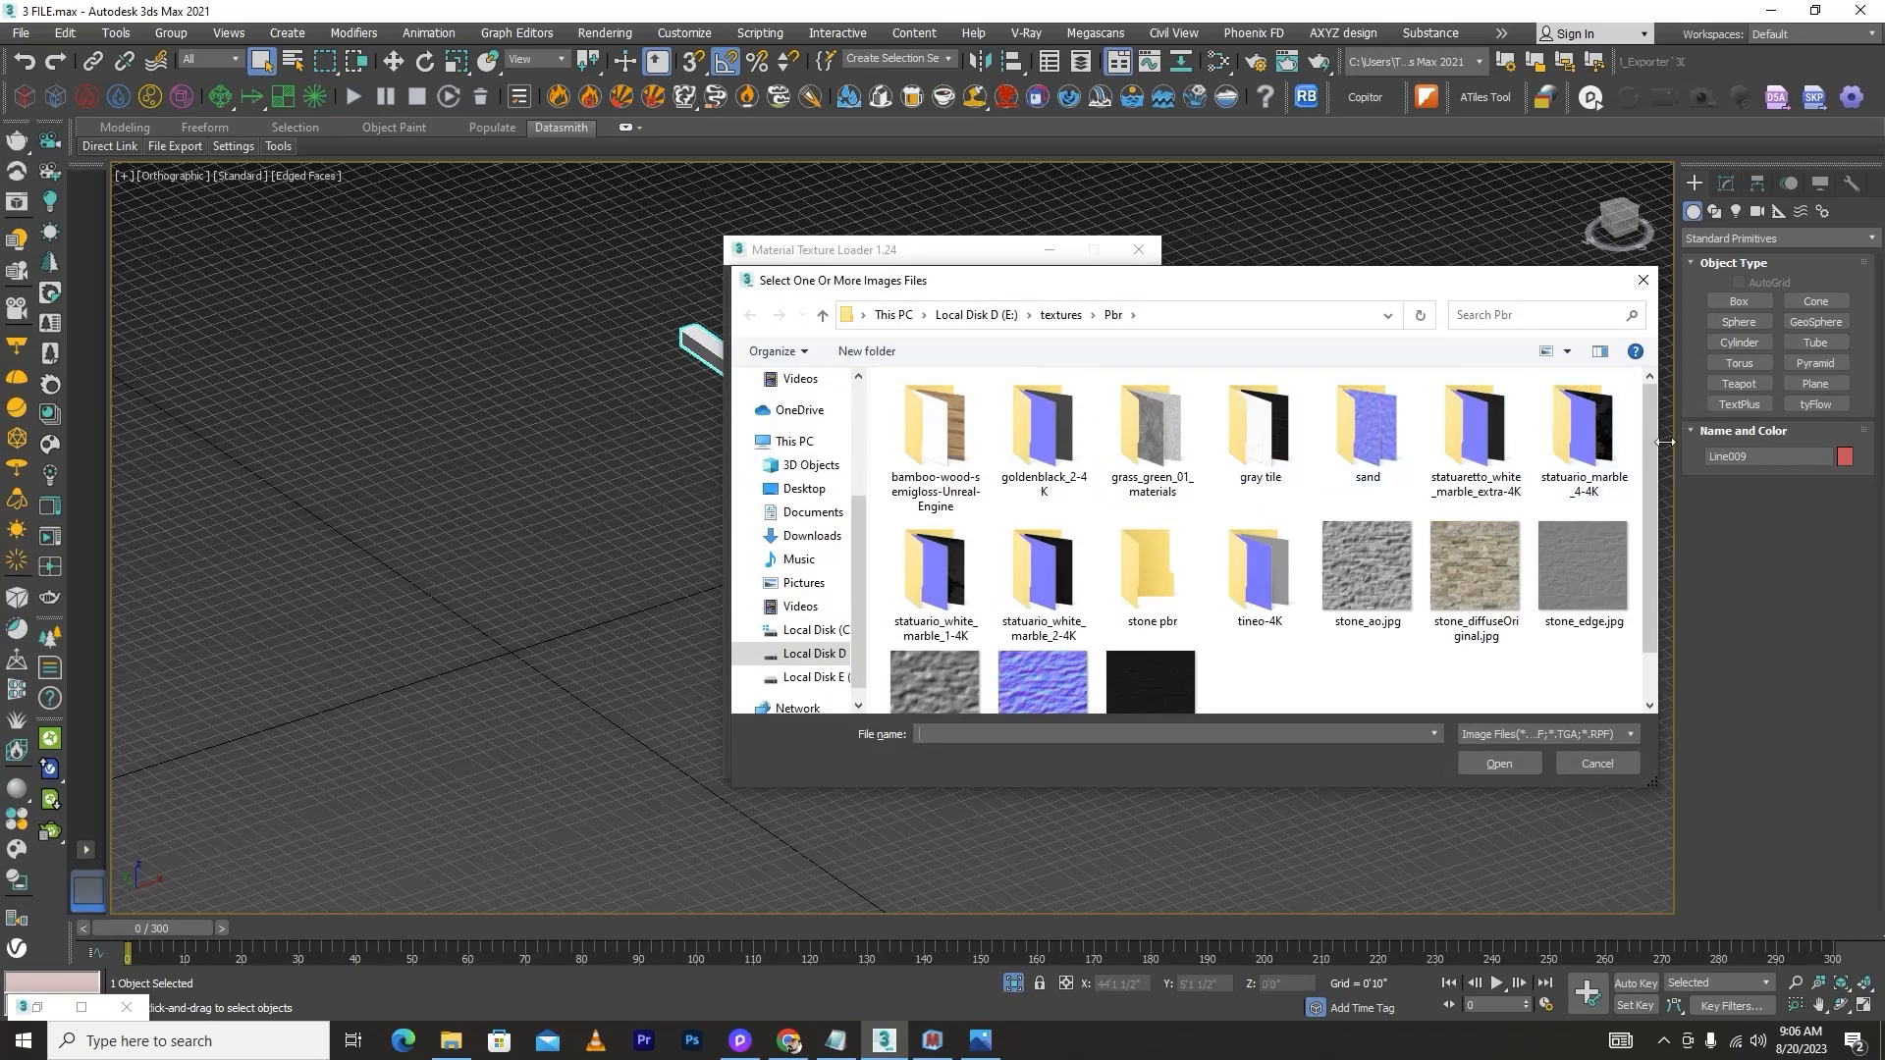
left_click_drag(1652, 438, 1645, 497)
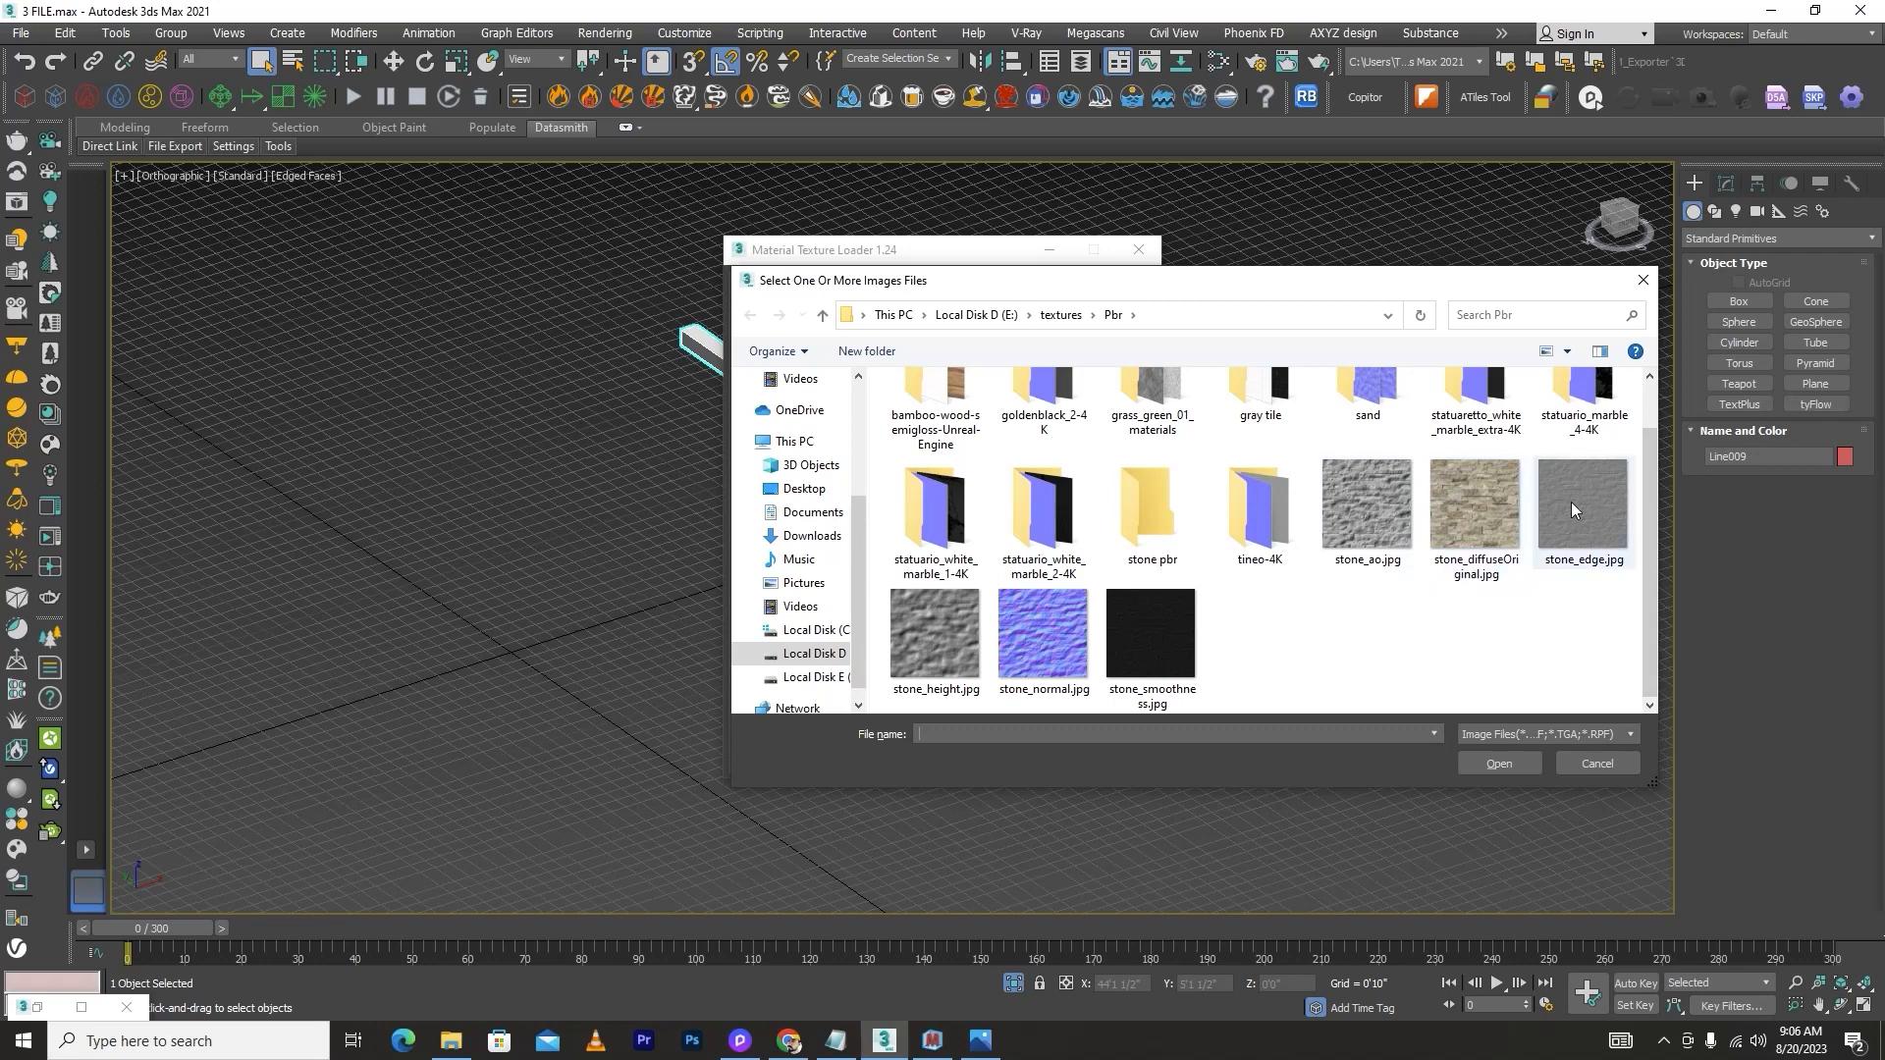
left_click(1351, 519)
left_click(1152, 633, "shift")
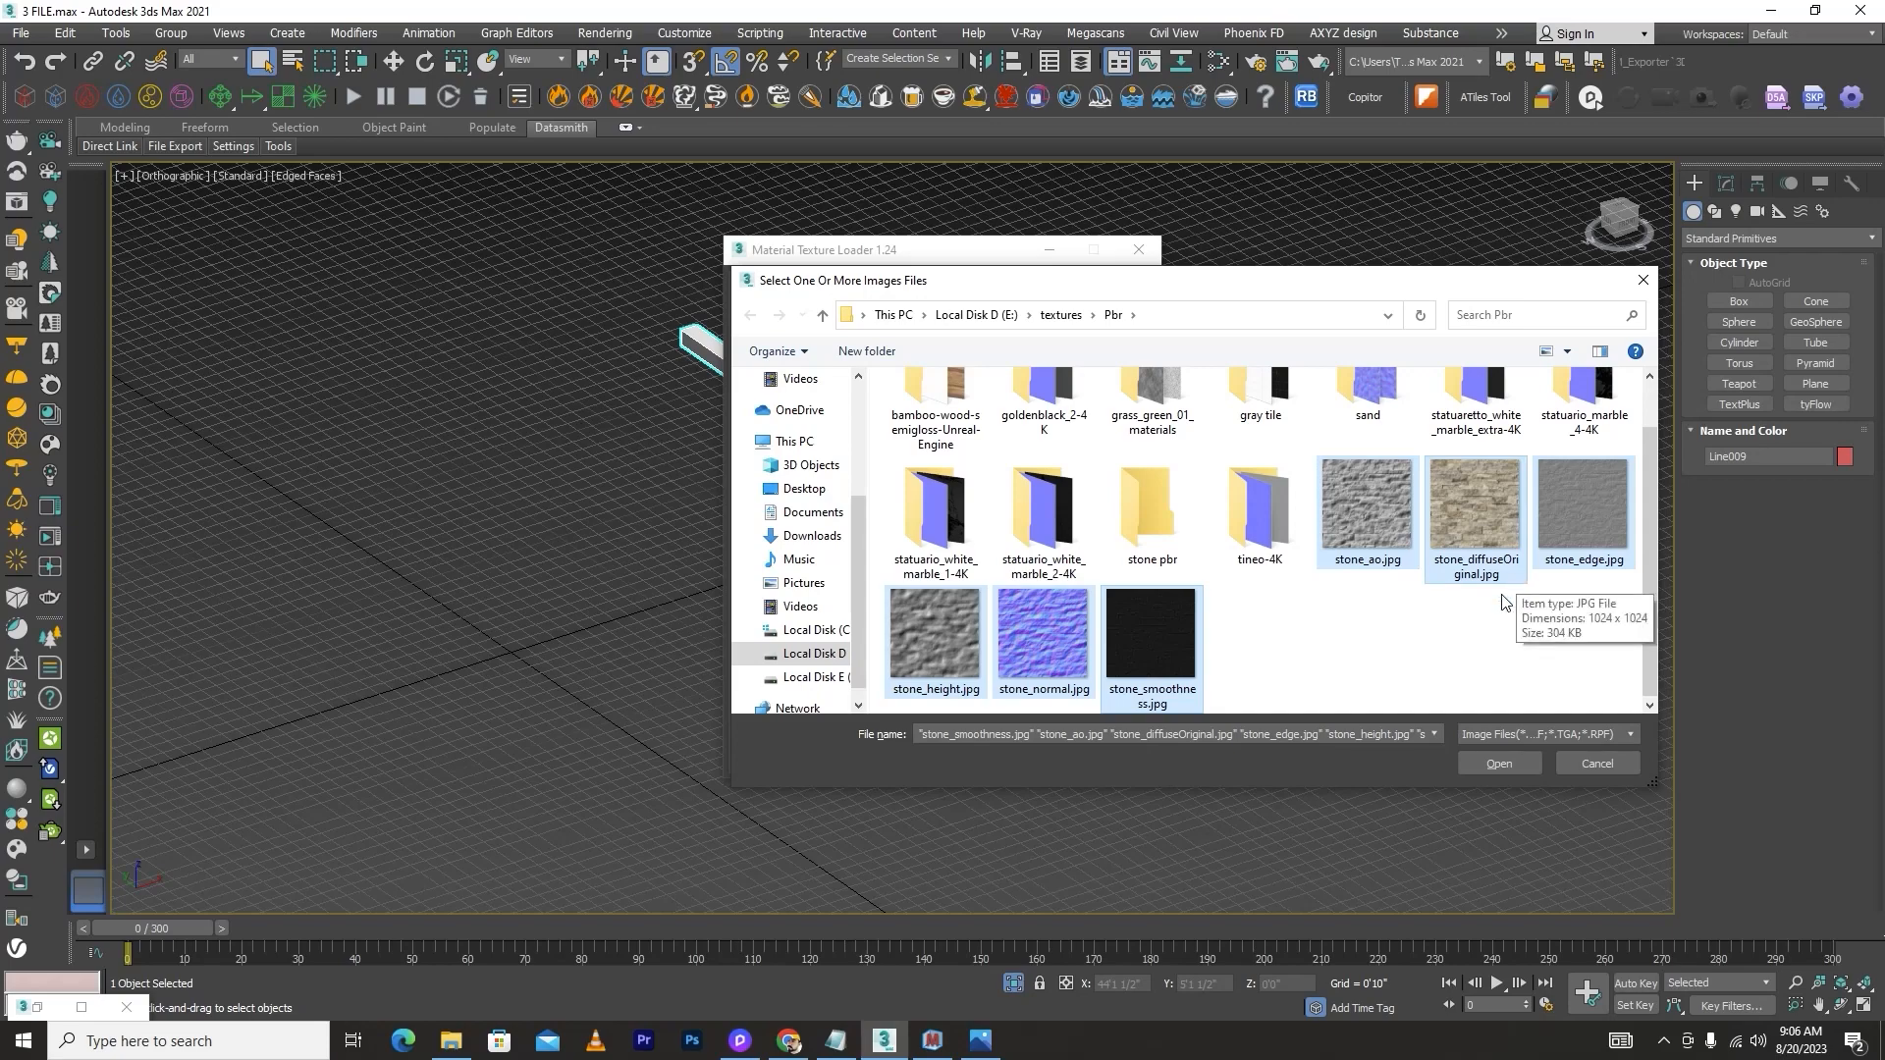
left_click(1500, 762)
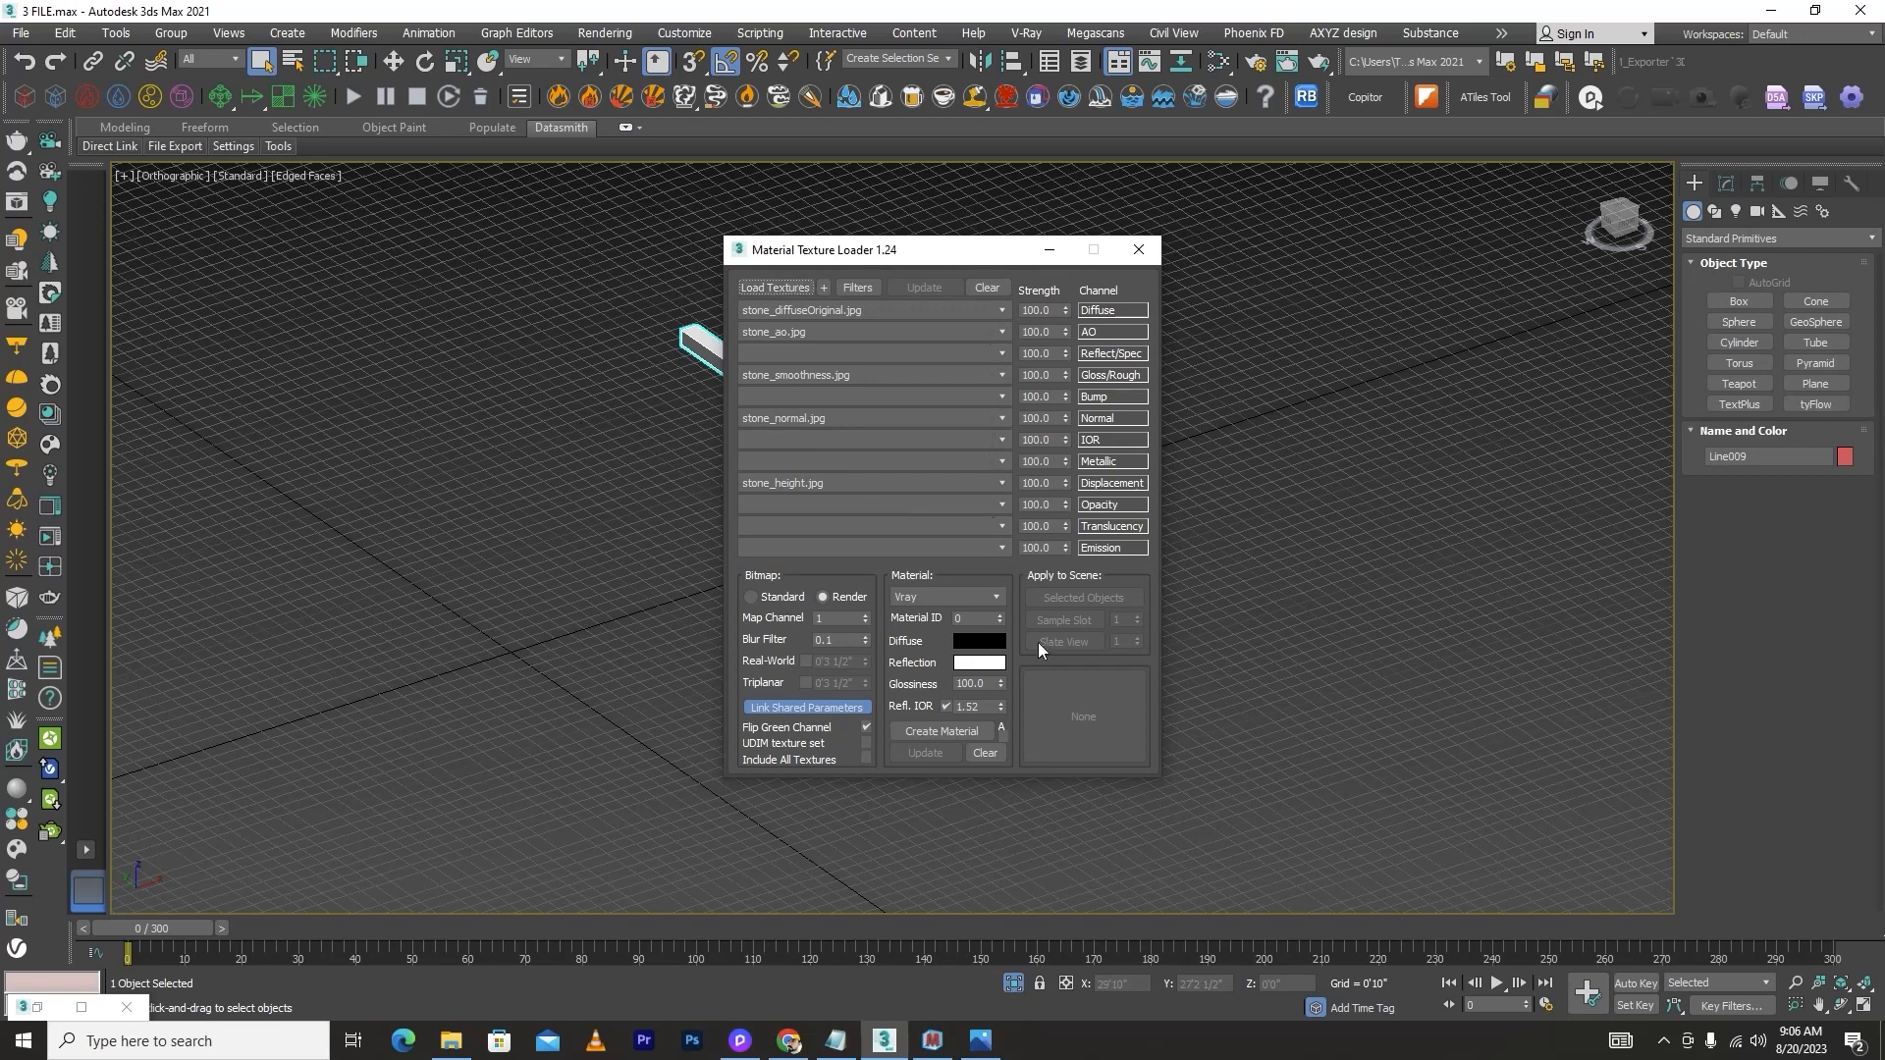
Step: Review the available material types and try Corona for the loaded stone textures
left_click(975, 599)
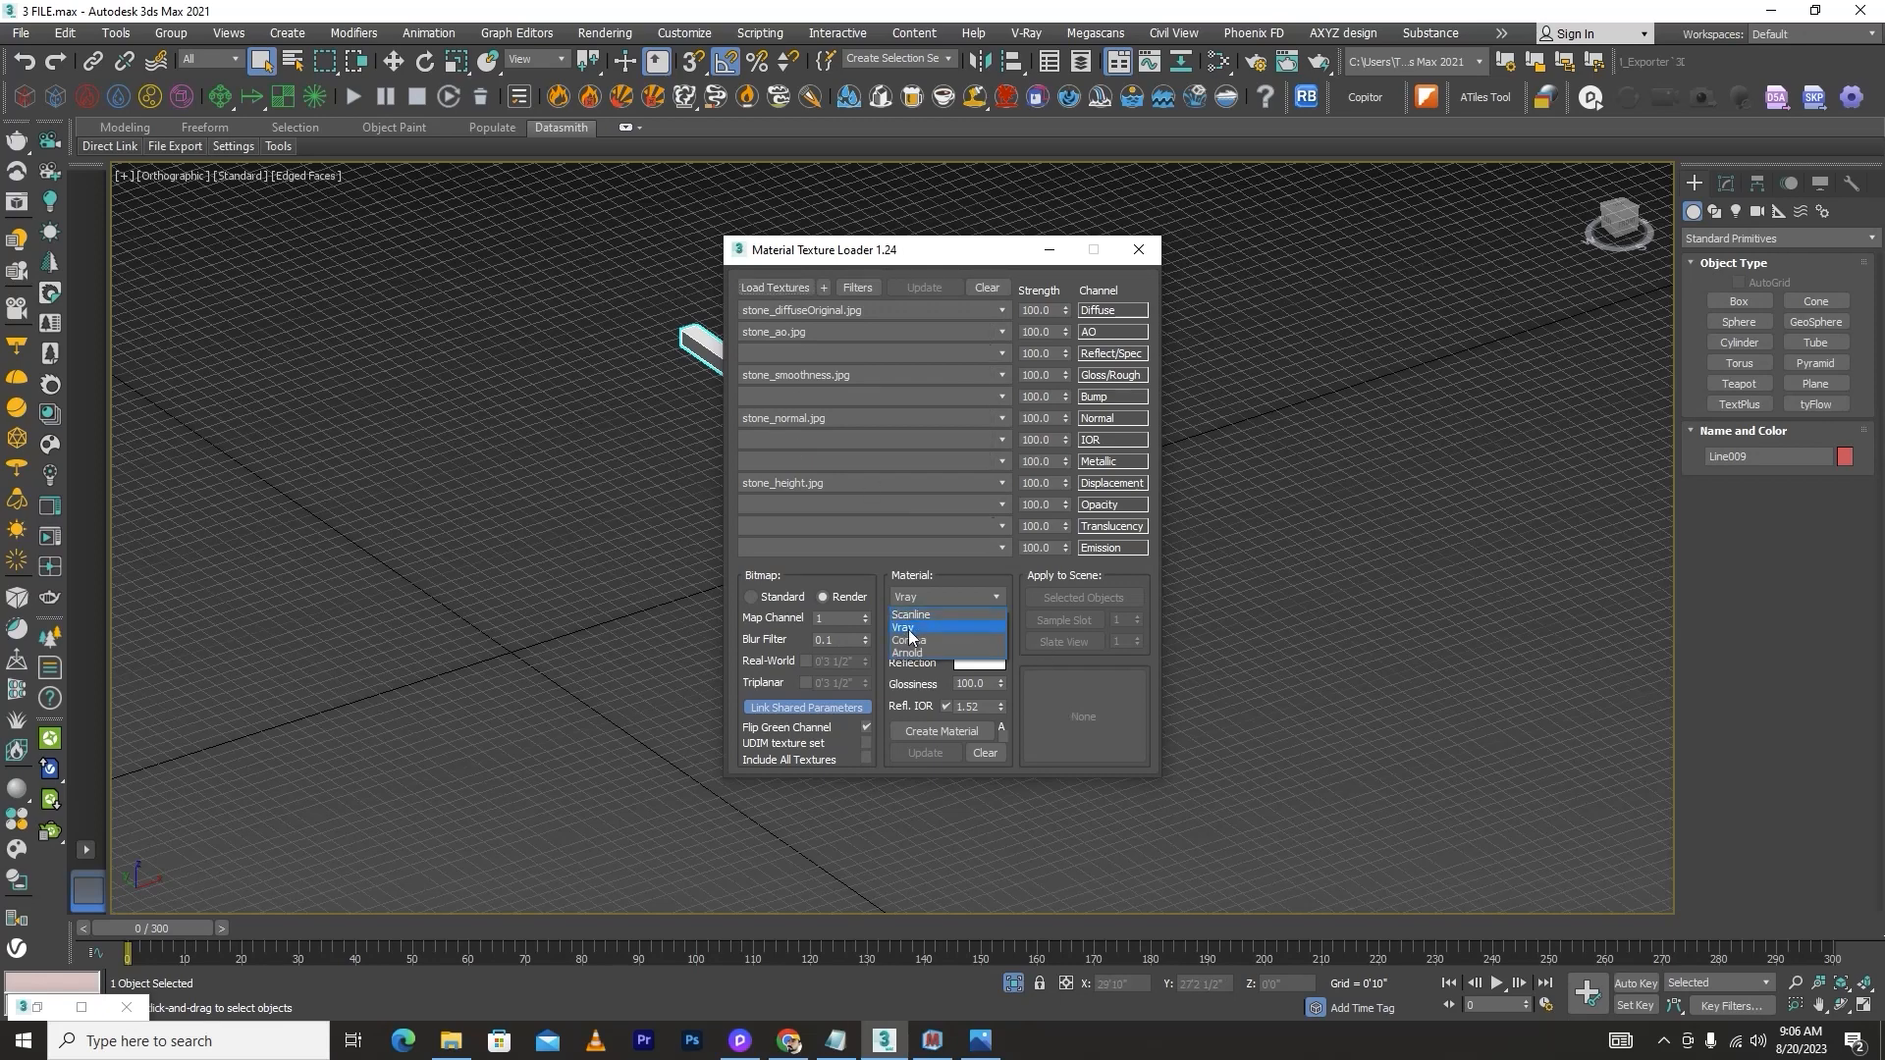
left_click(1003, 593)
left_click(995, 596)
left_click(918, 641)
left_click(992, 592)
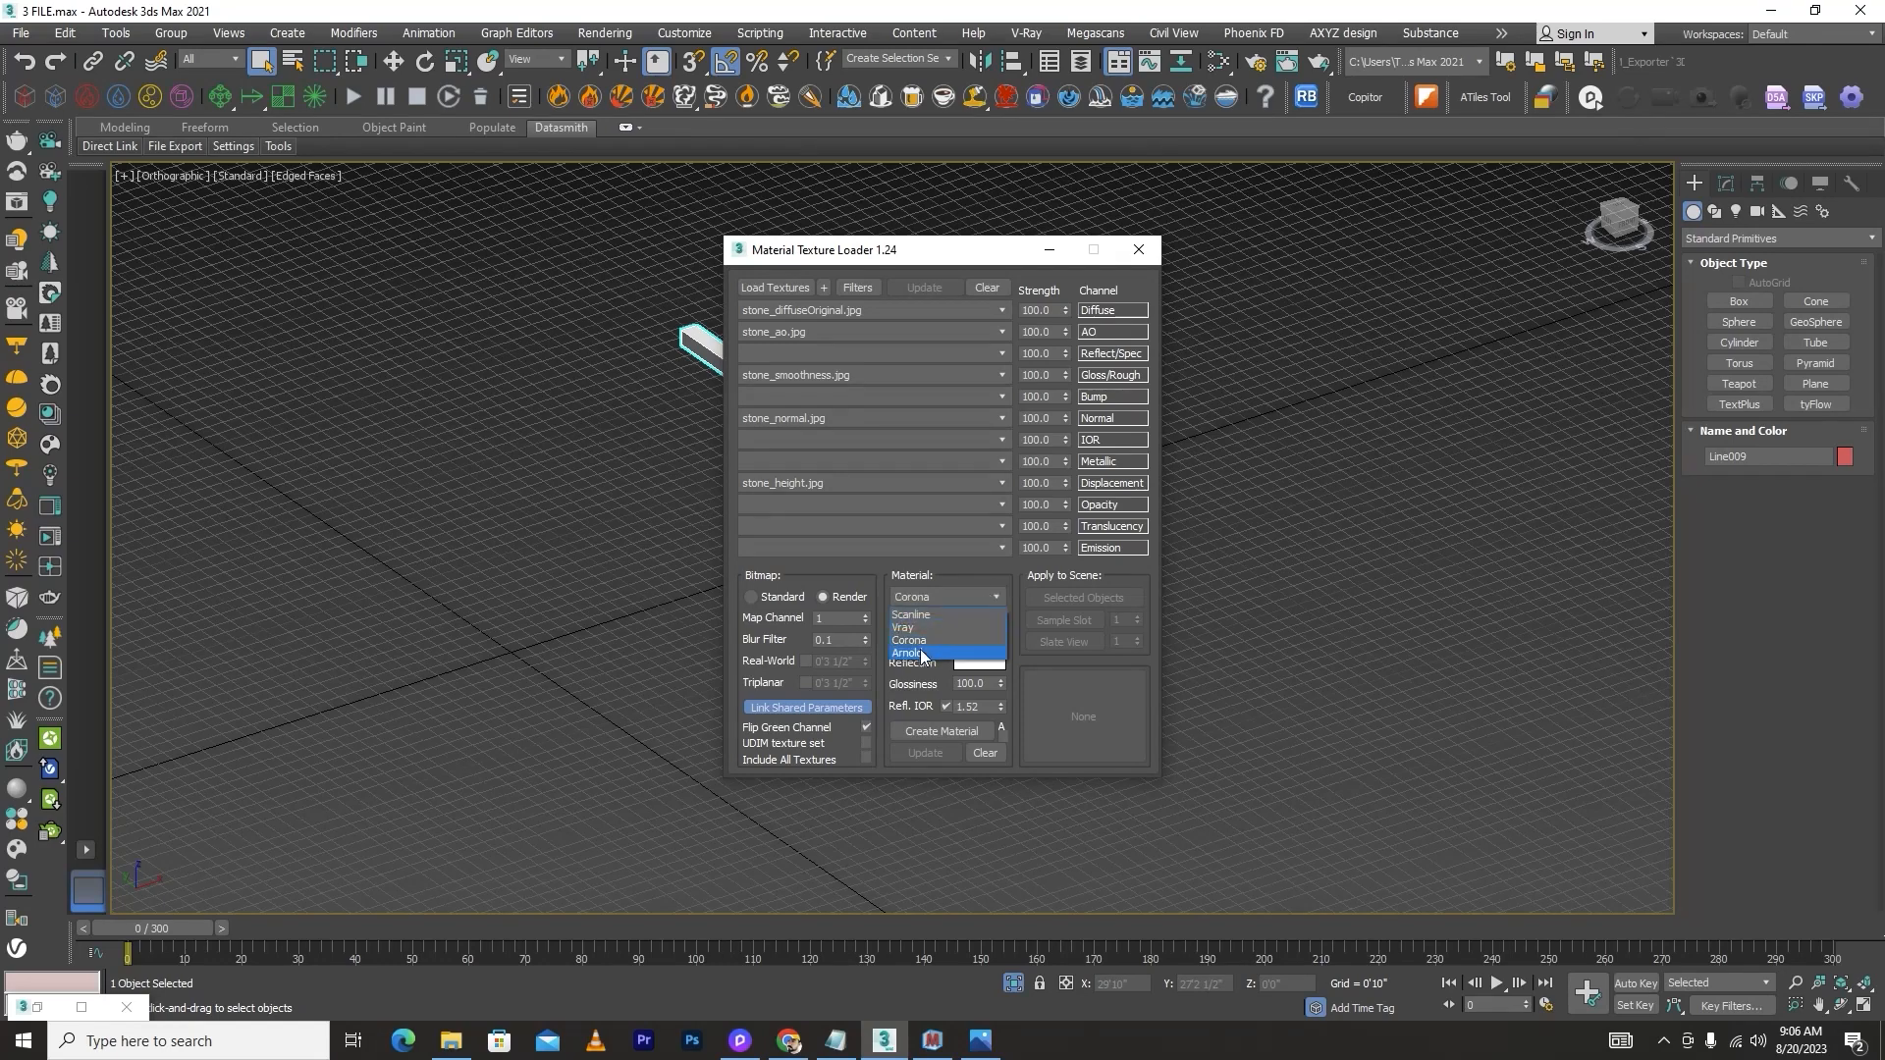
left_click(980, 594)
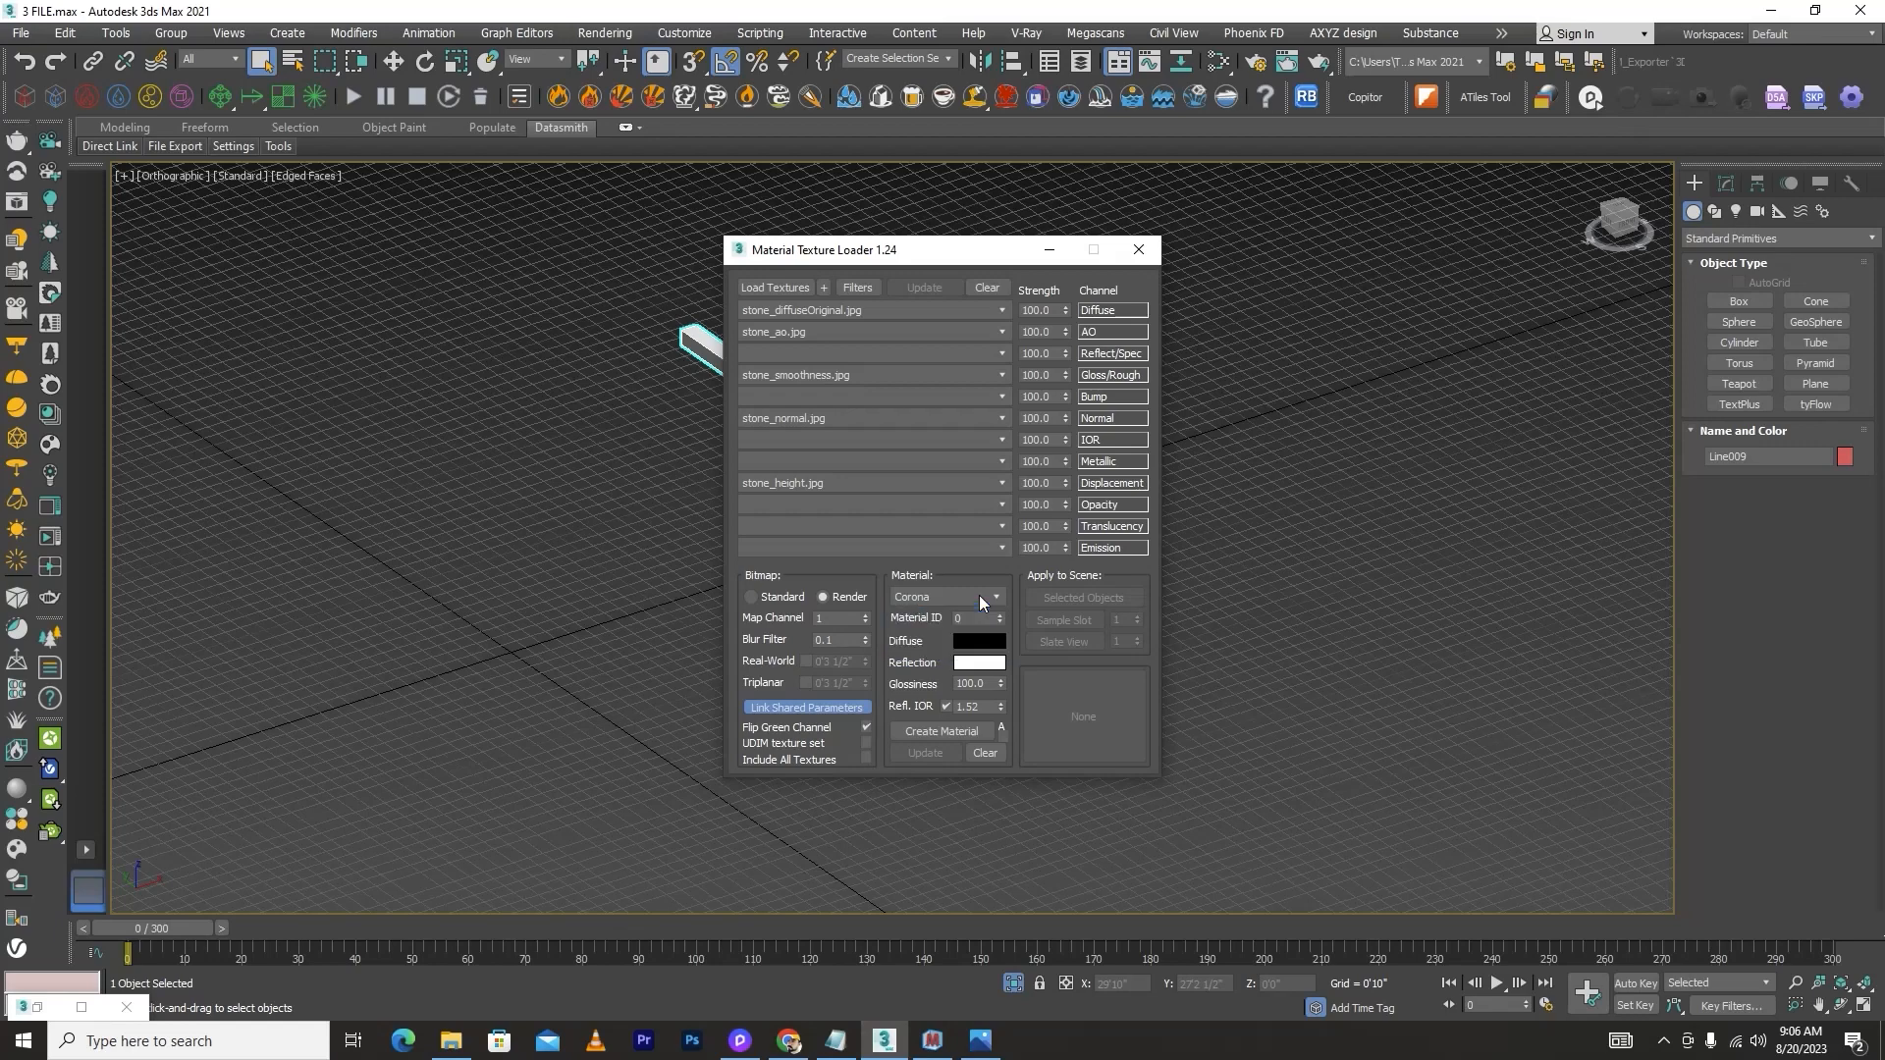
Step: Set the material type to Vray and create a material named stone_ from the loaded textures
left_click(980, 595)
left_click(912, 628)
left_click(923, 732)
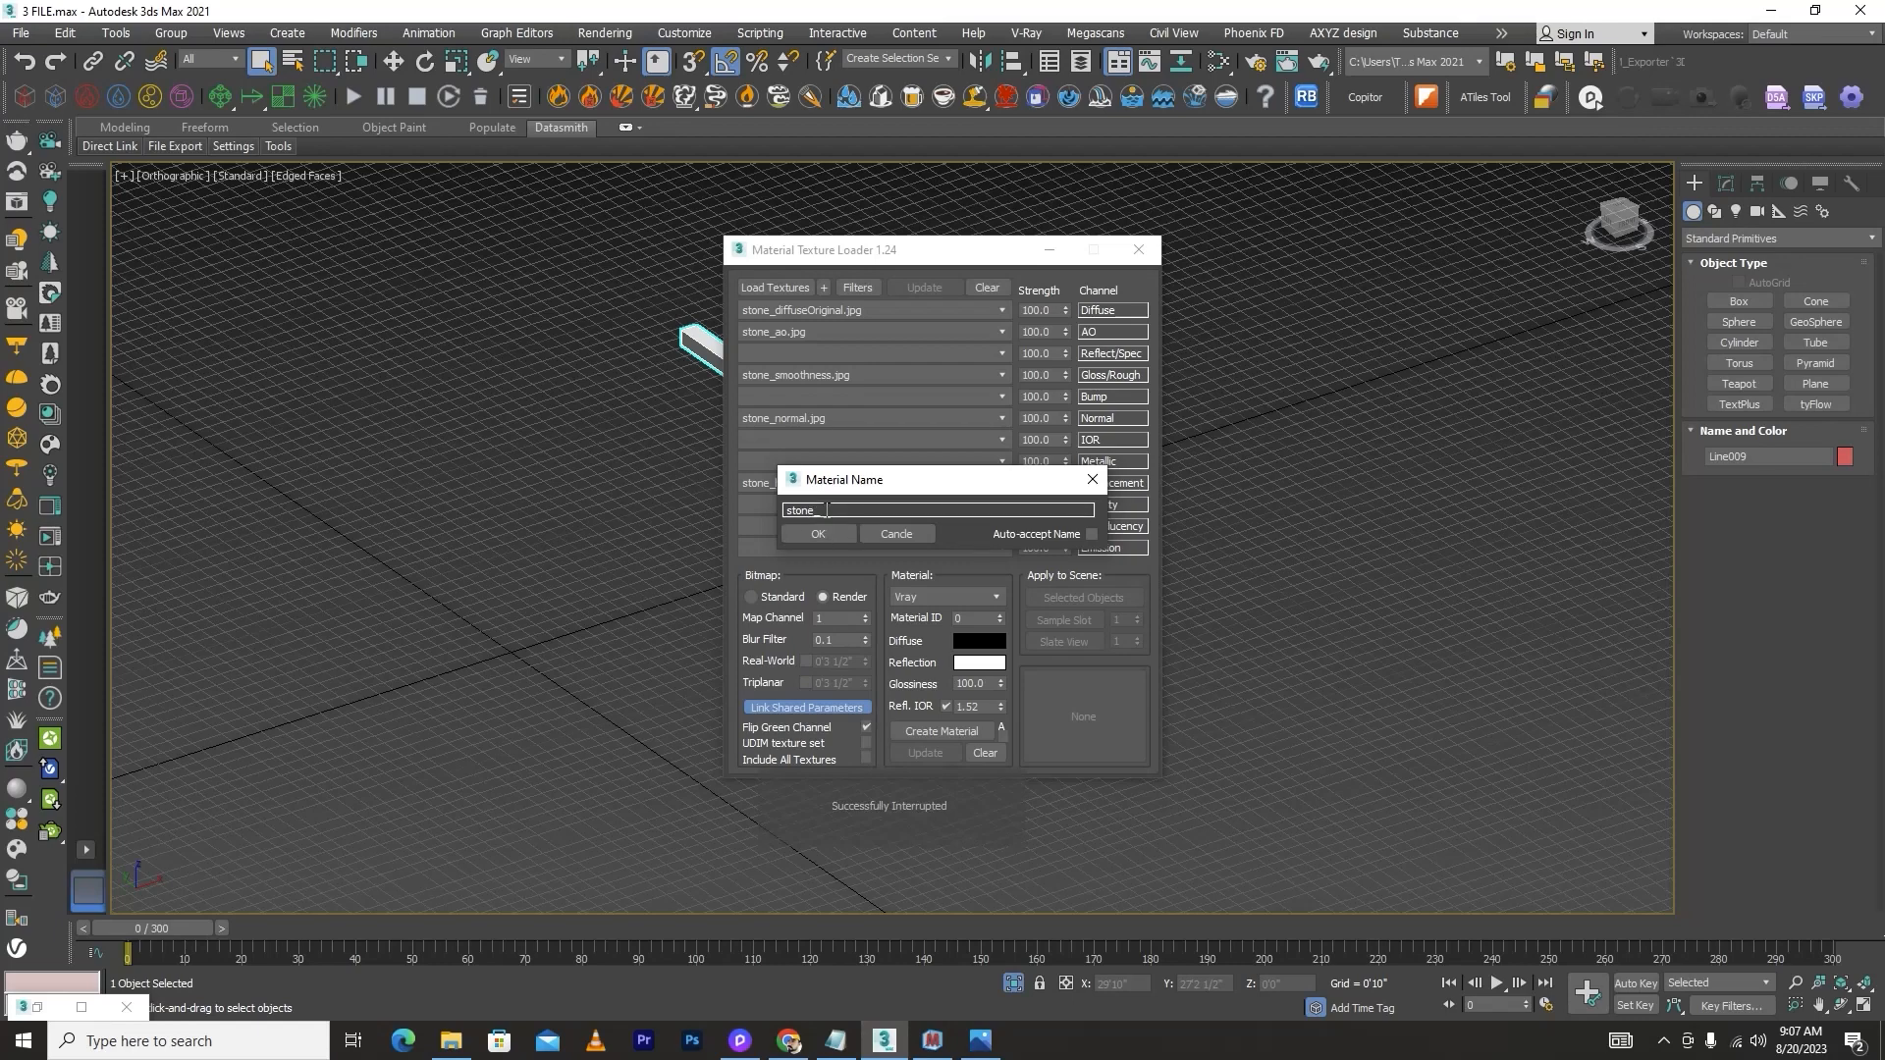
left_click(827, 510)
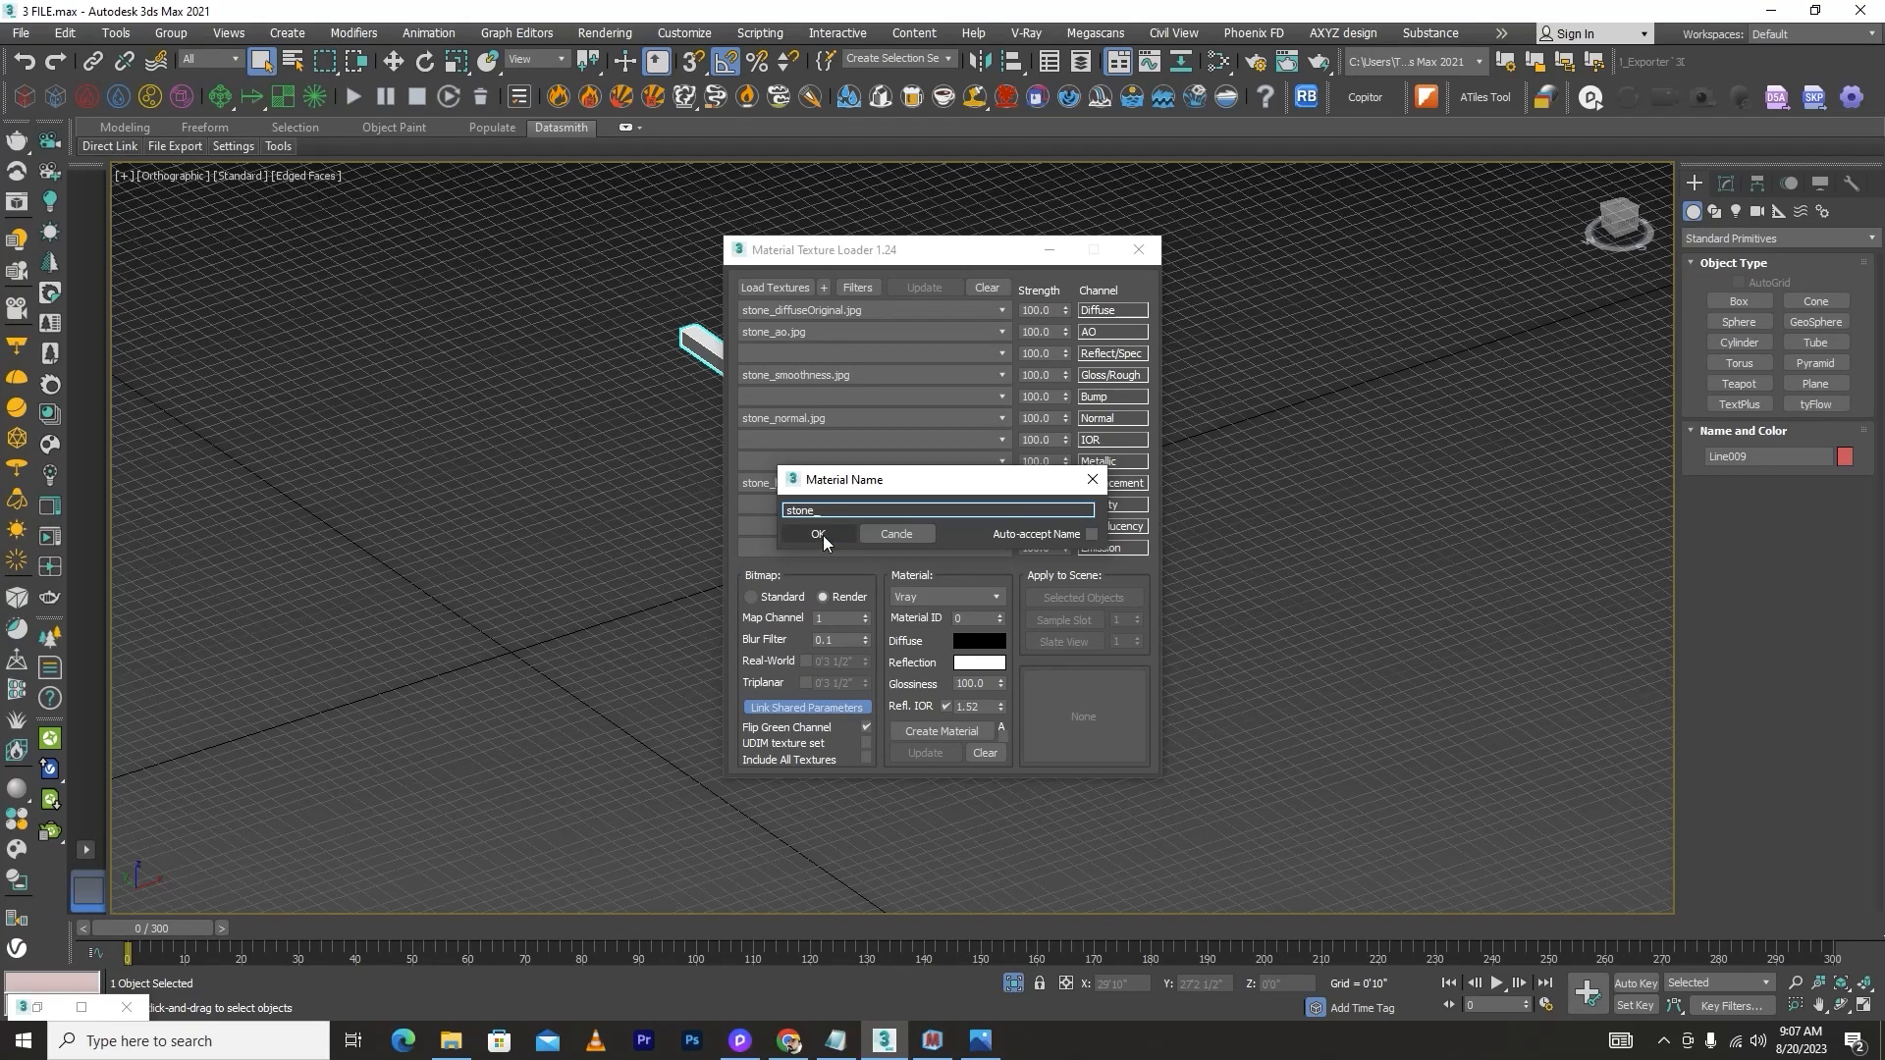
left_click(818, 534)
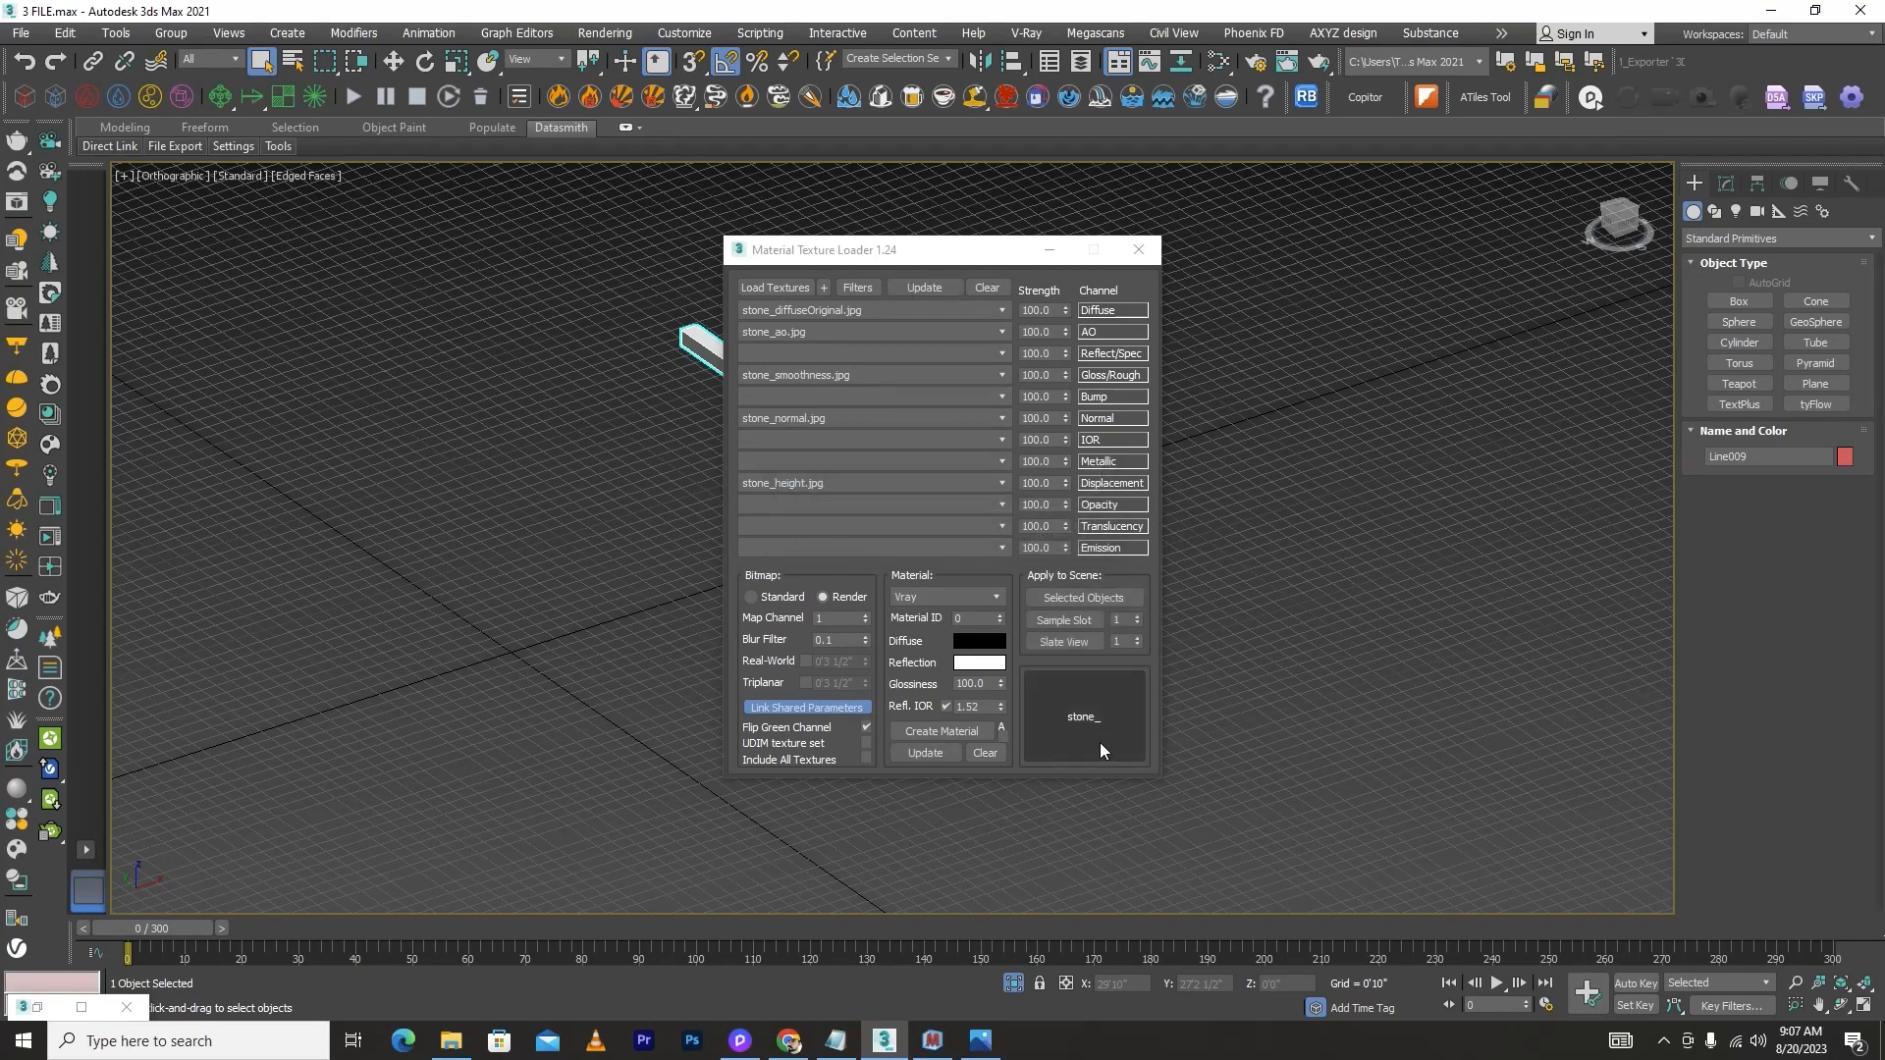
Step: Move the Material Texture Loader window clear of the frame and open the Slate Material Editor
left_click_drag(984, 253, 602, 267)
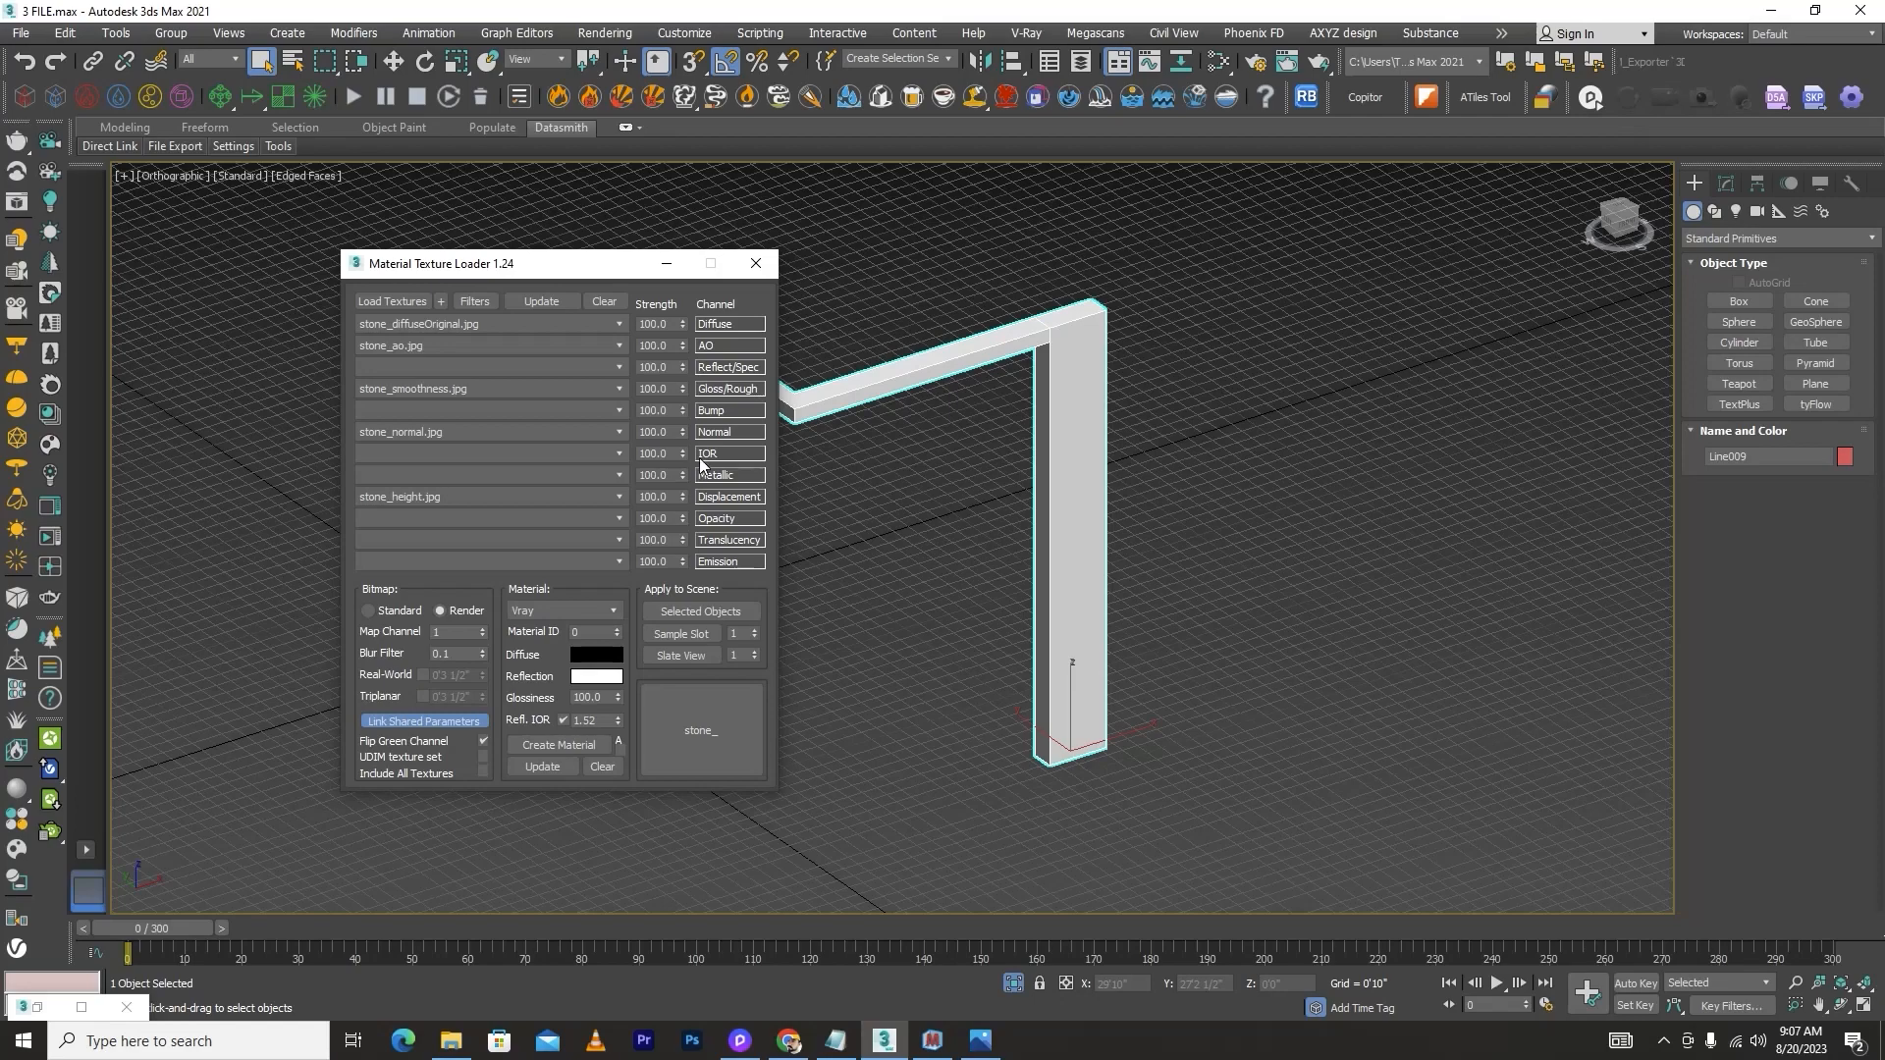
left_click(1263, 475)
key("m")
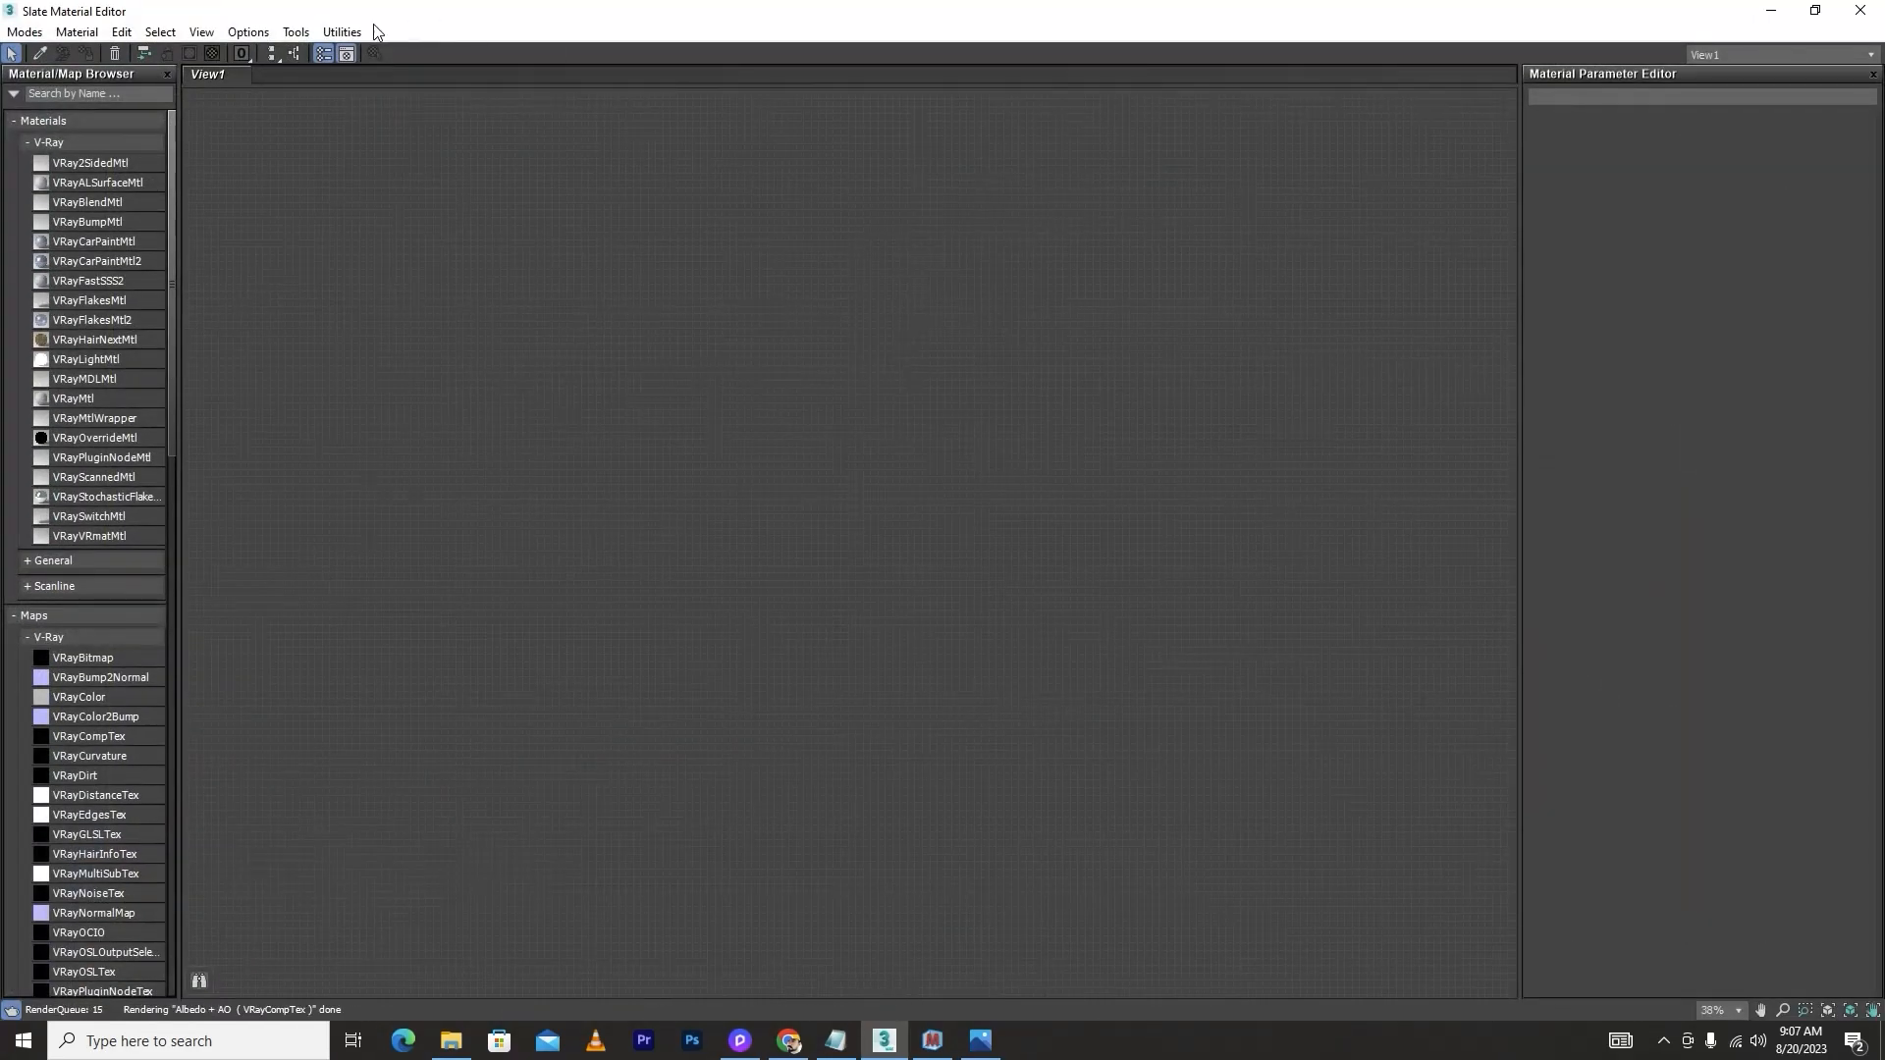
Step: Switch to the Compact Material Editor and move its window clear of the frame
left_click(37, 36)
left_click(88, 50)
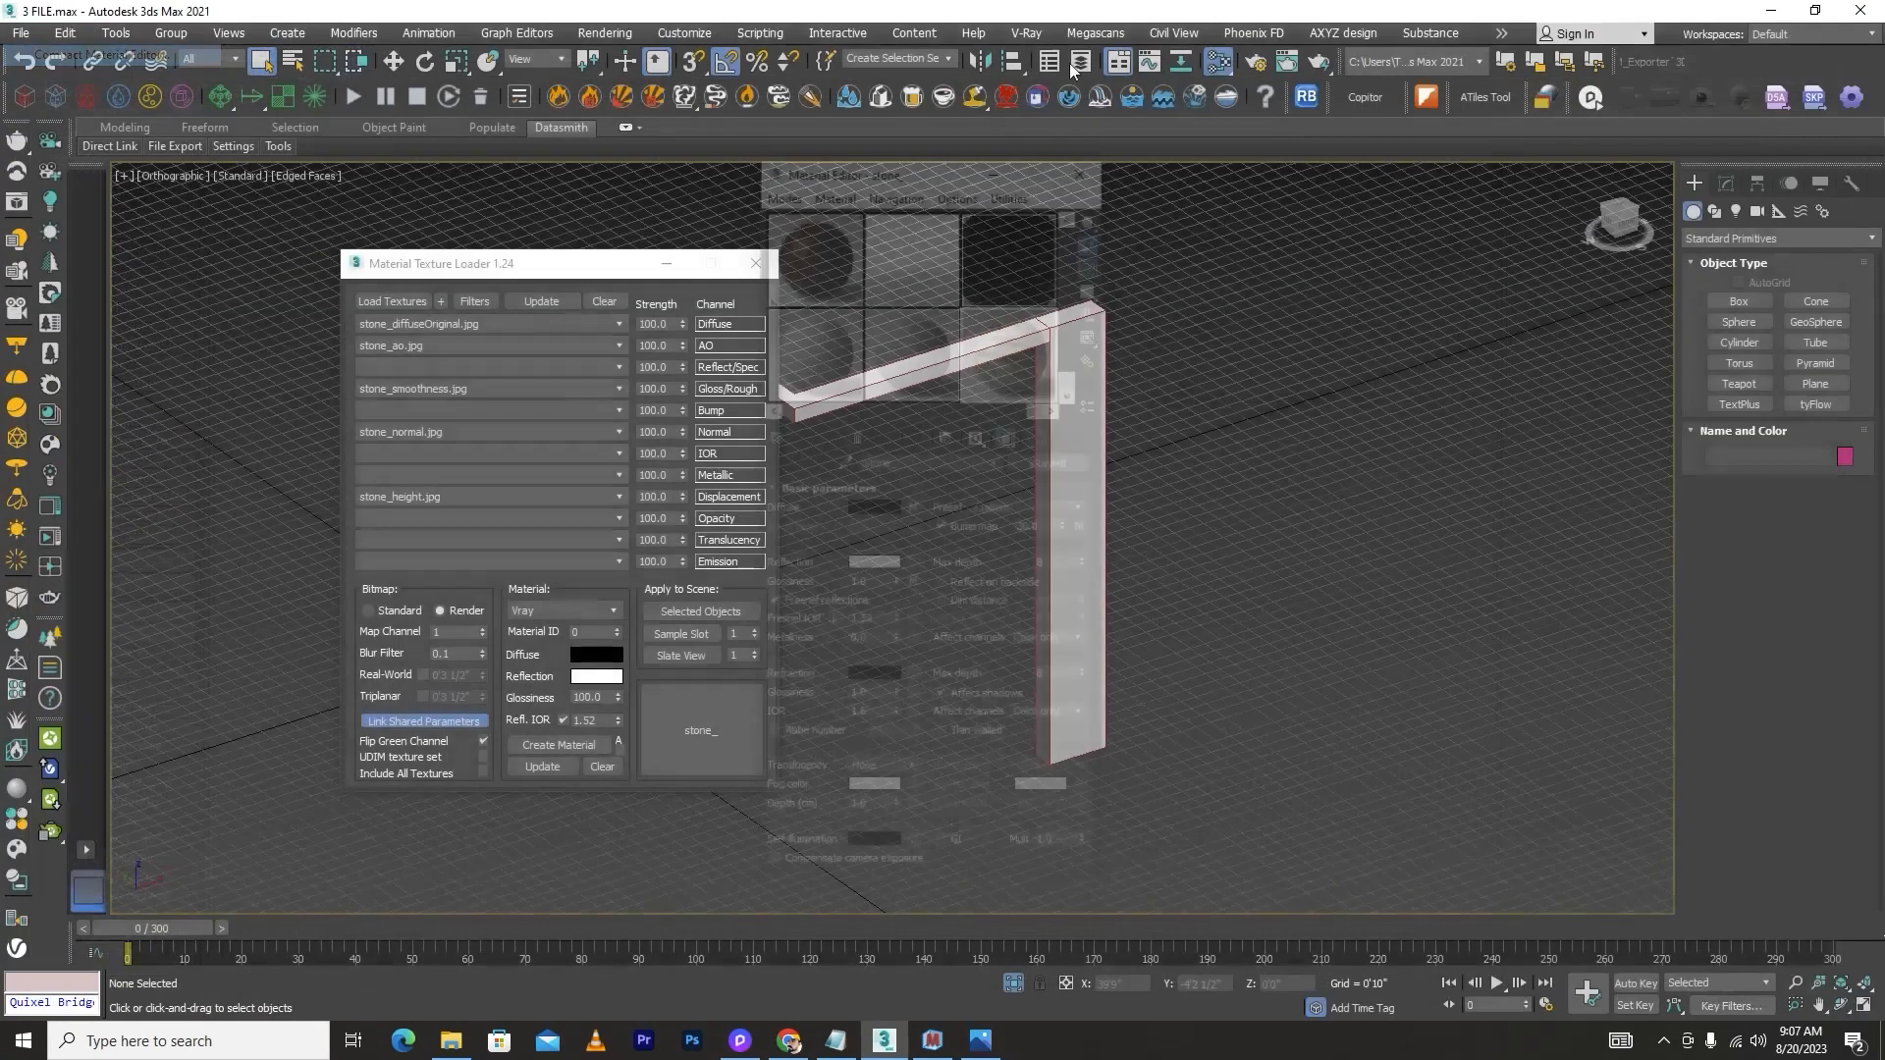
left_click_drag(939, 170, 1379, 166)
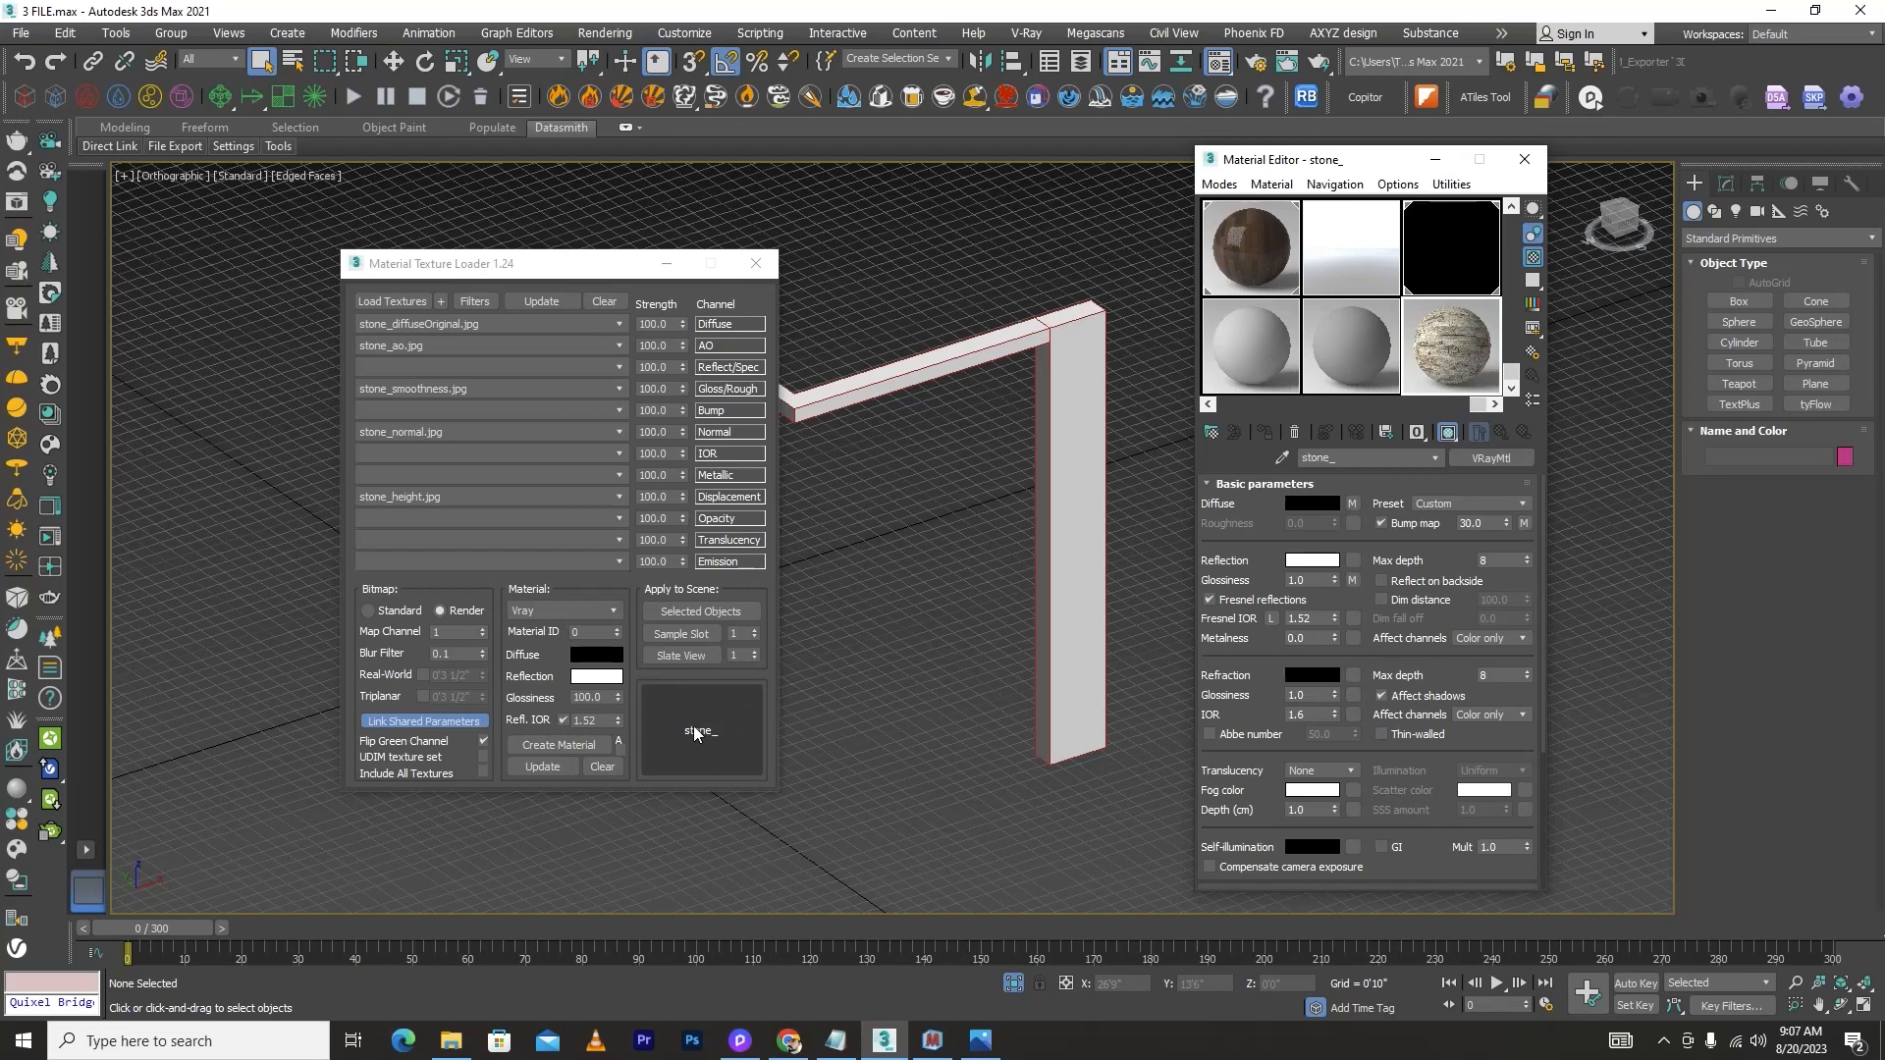
Step: Place the loader's stone_ material in the existing stone sample slot as an instance, and close the Material Texture Loader
left_click_drag(694, 732, 1439, 345)
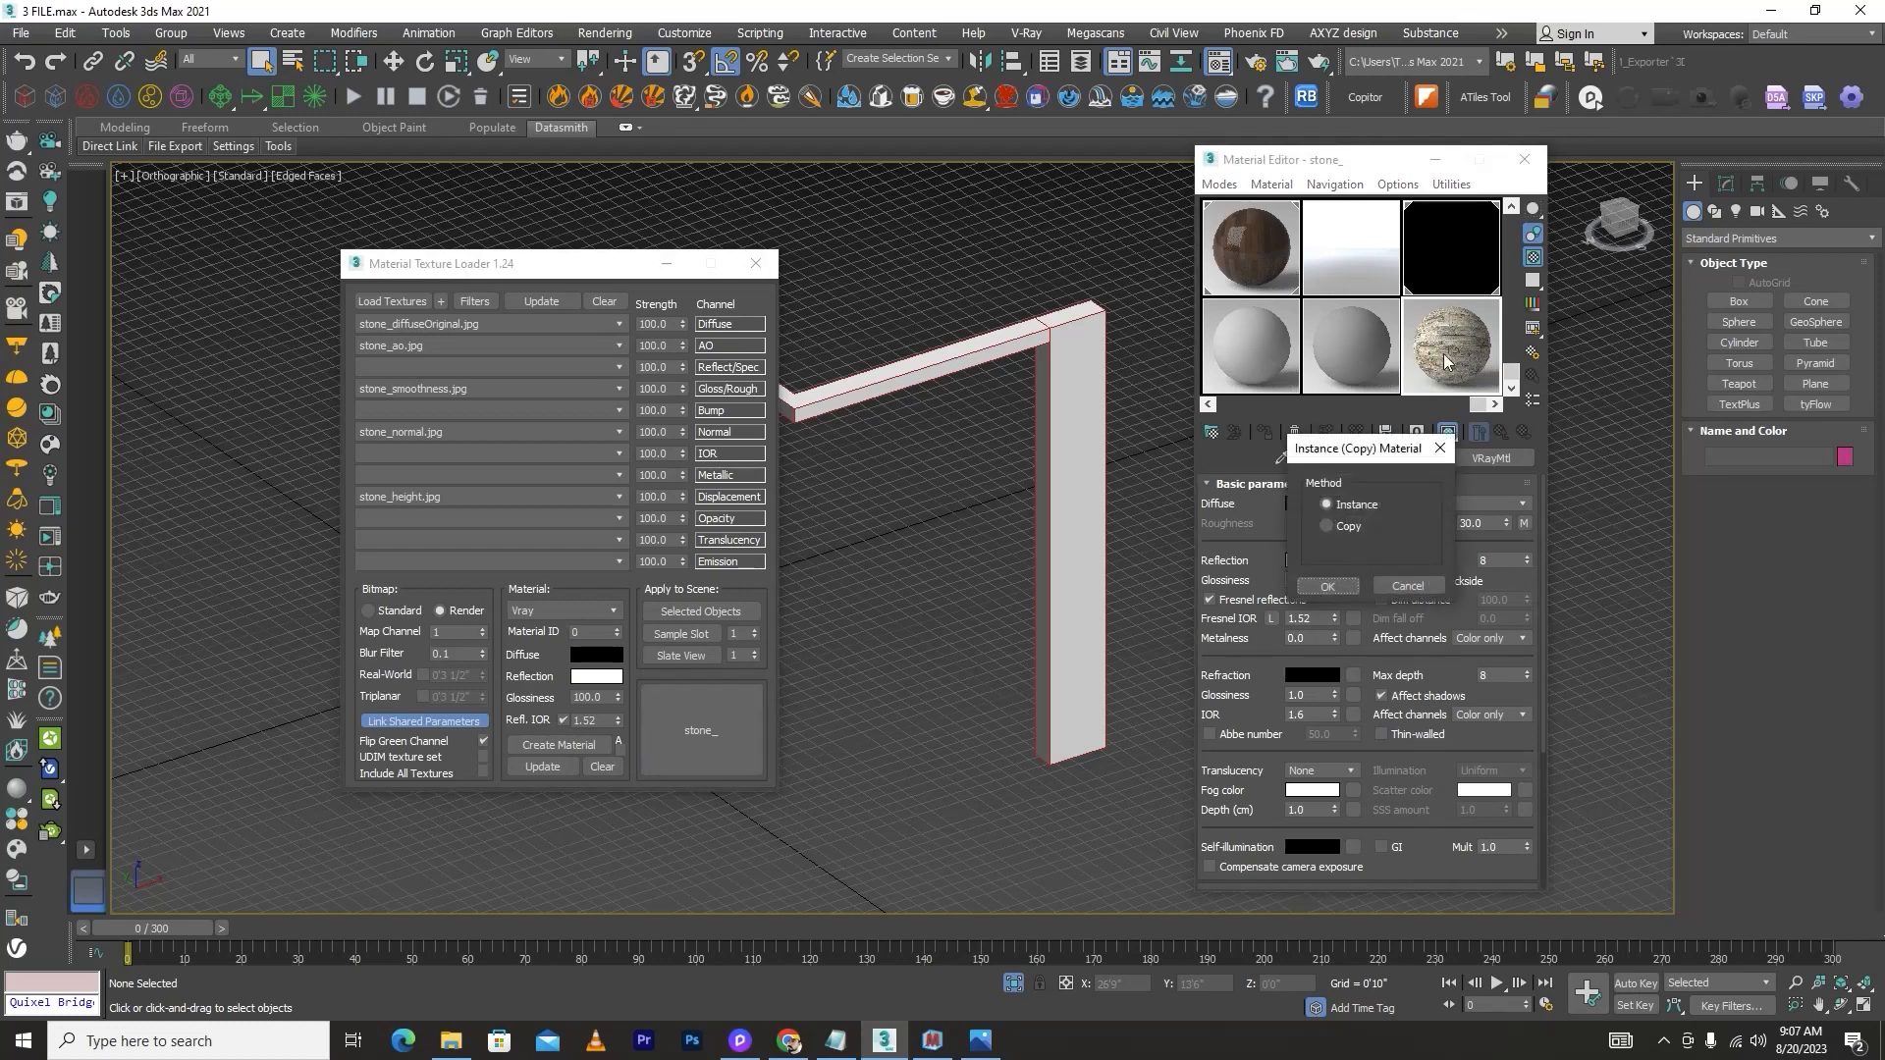
left_click(1328, 588)
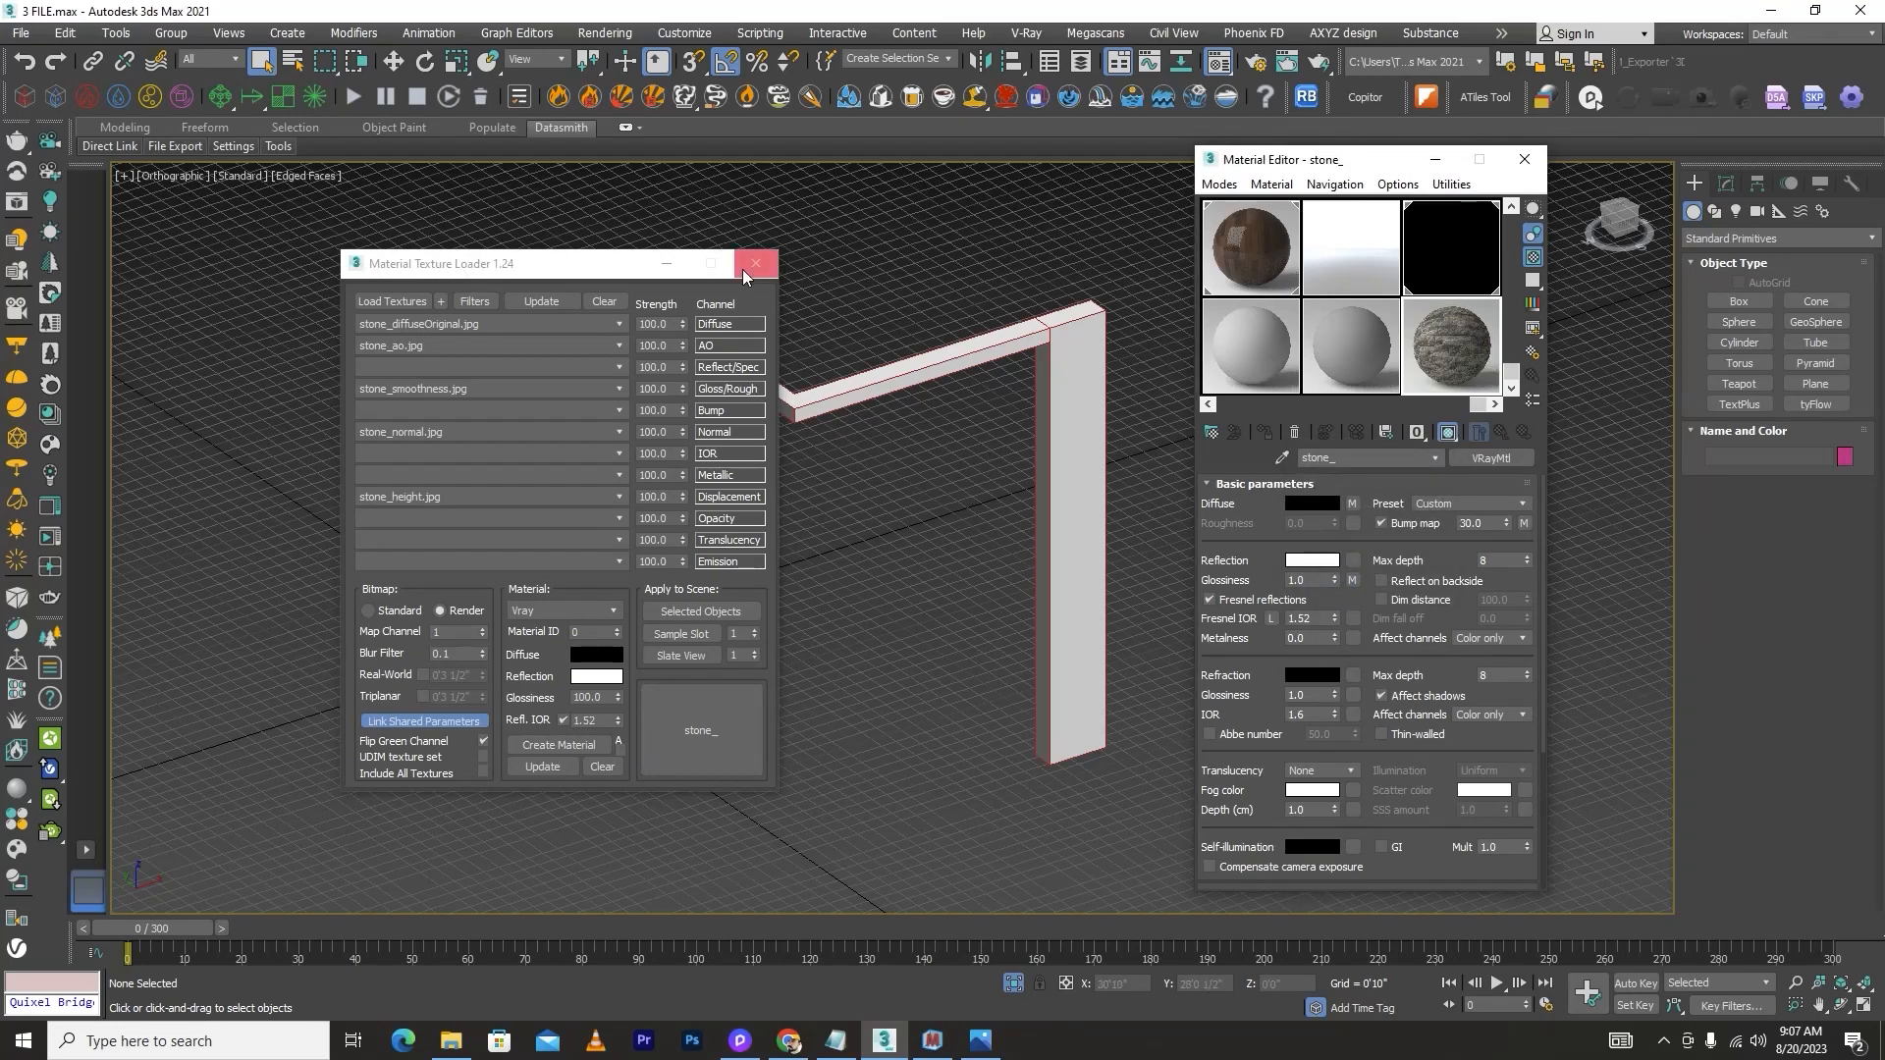
left_click(752, 265)
Step: Assign the stone_ material to the L-shaped frame and inspect the stone texture up close
left_click(1041, 387)
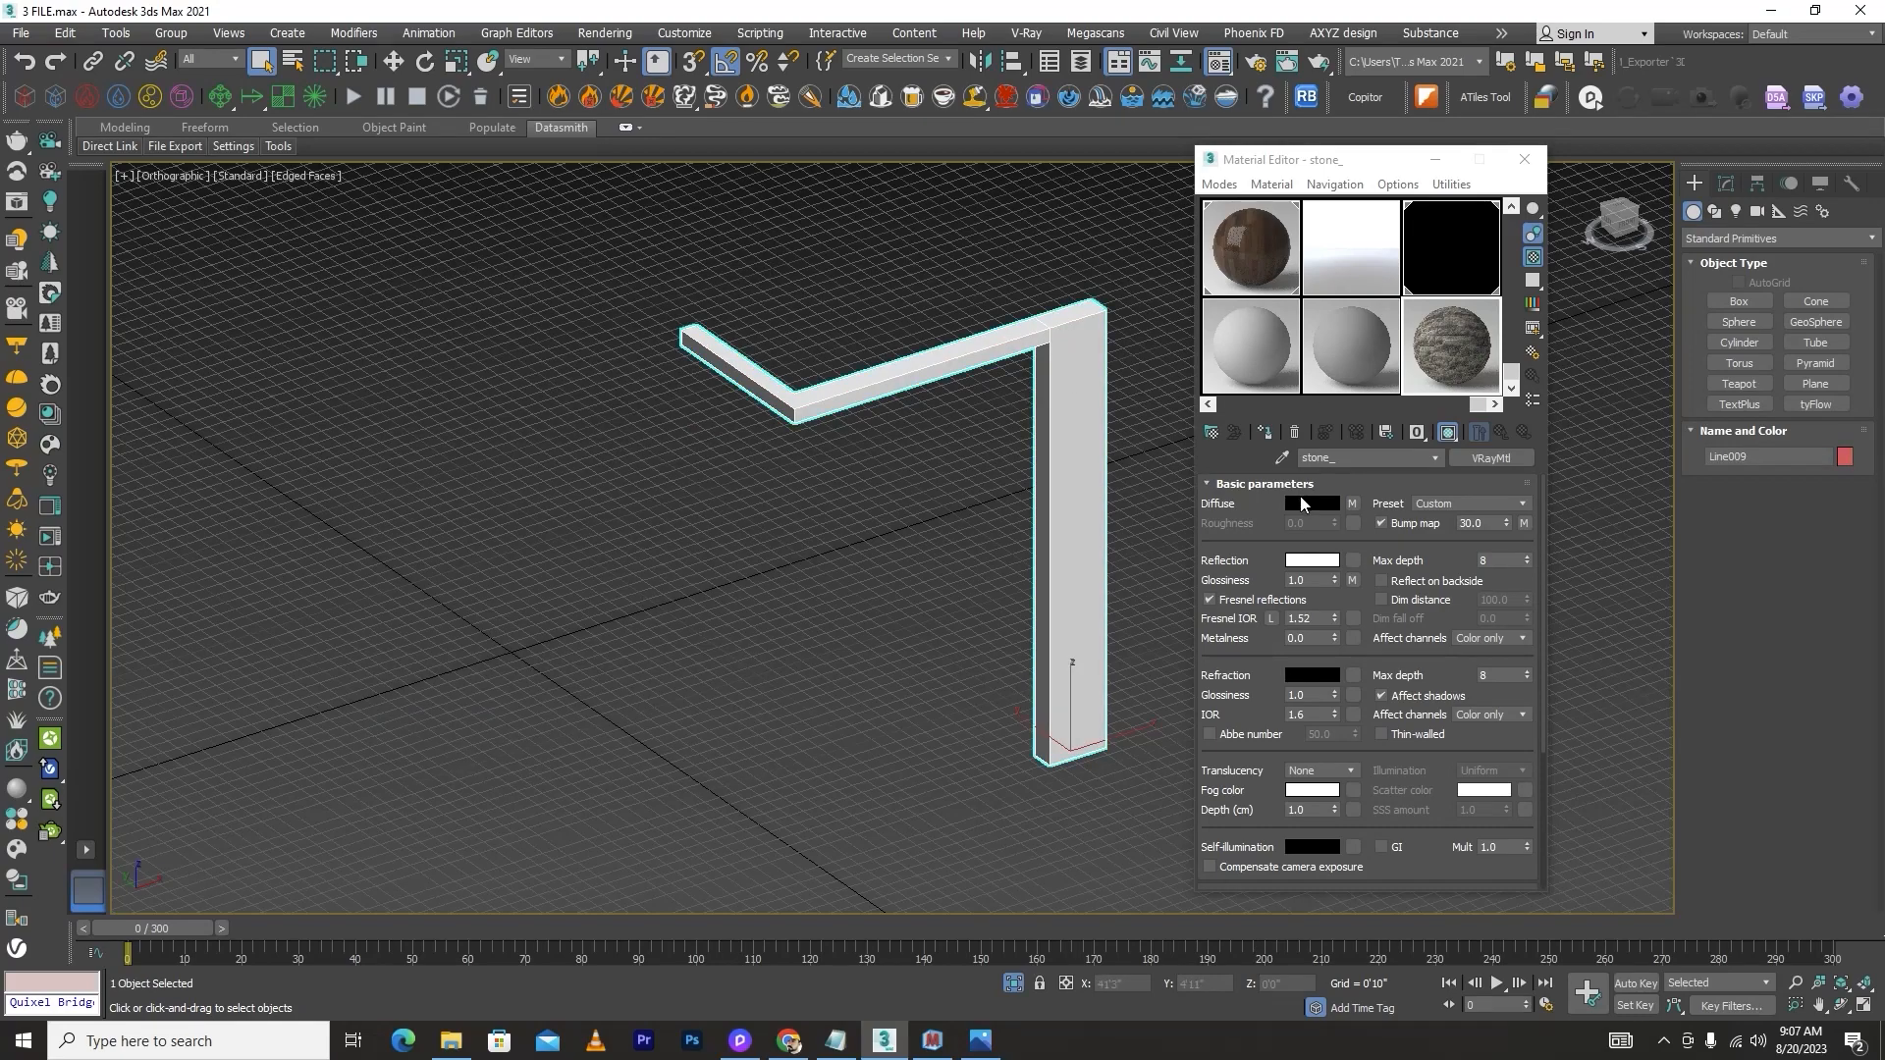
left_click(1267, 433)
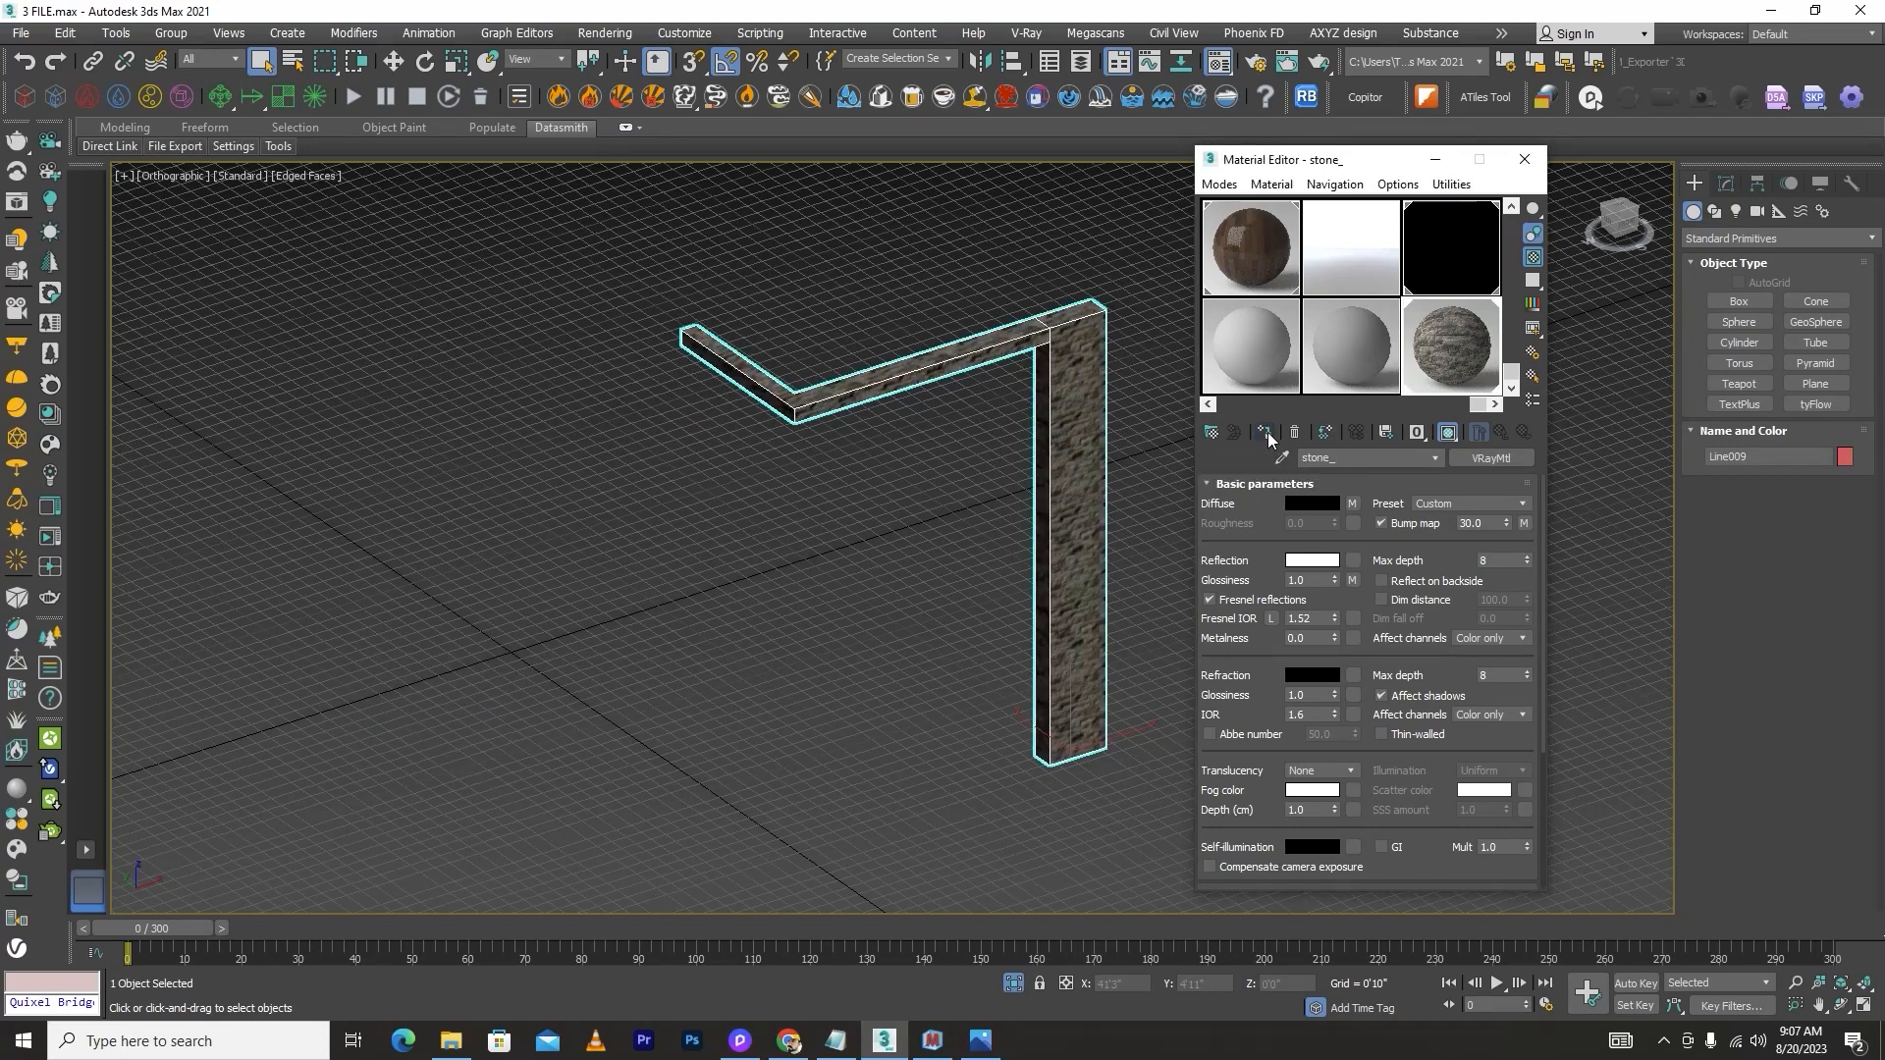
scroll(1109, 405, "up", 6)
scroll(1115, 393, "down", 4)
middle_click_drag(1119, 364, 879, 312)
scroll(793, 218, "up", 7)
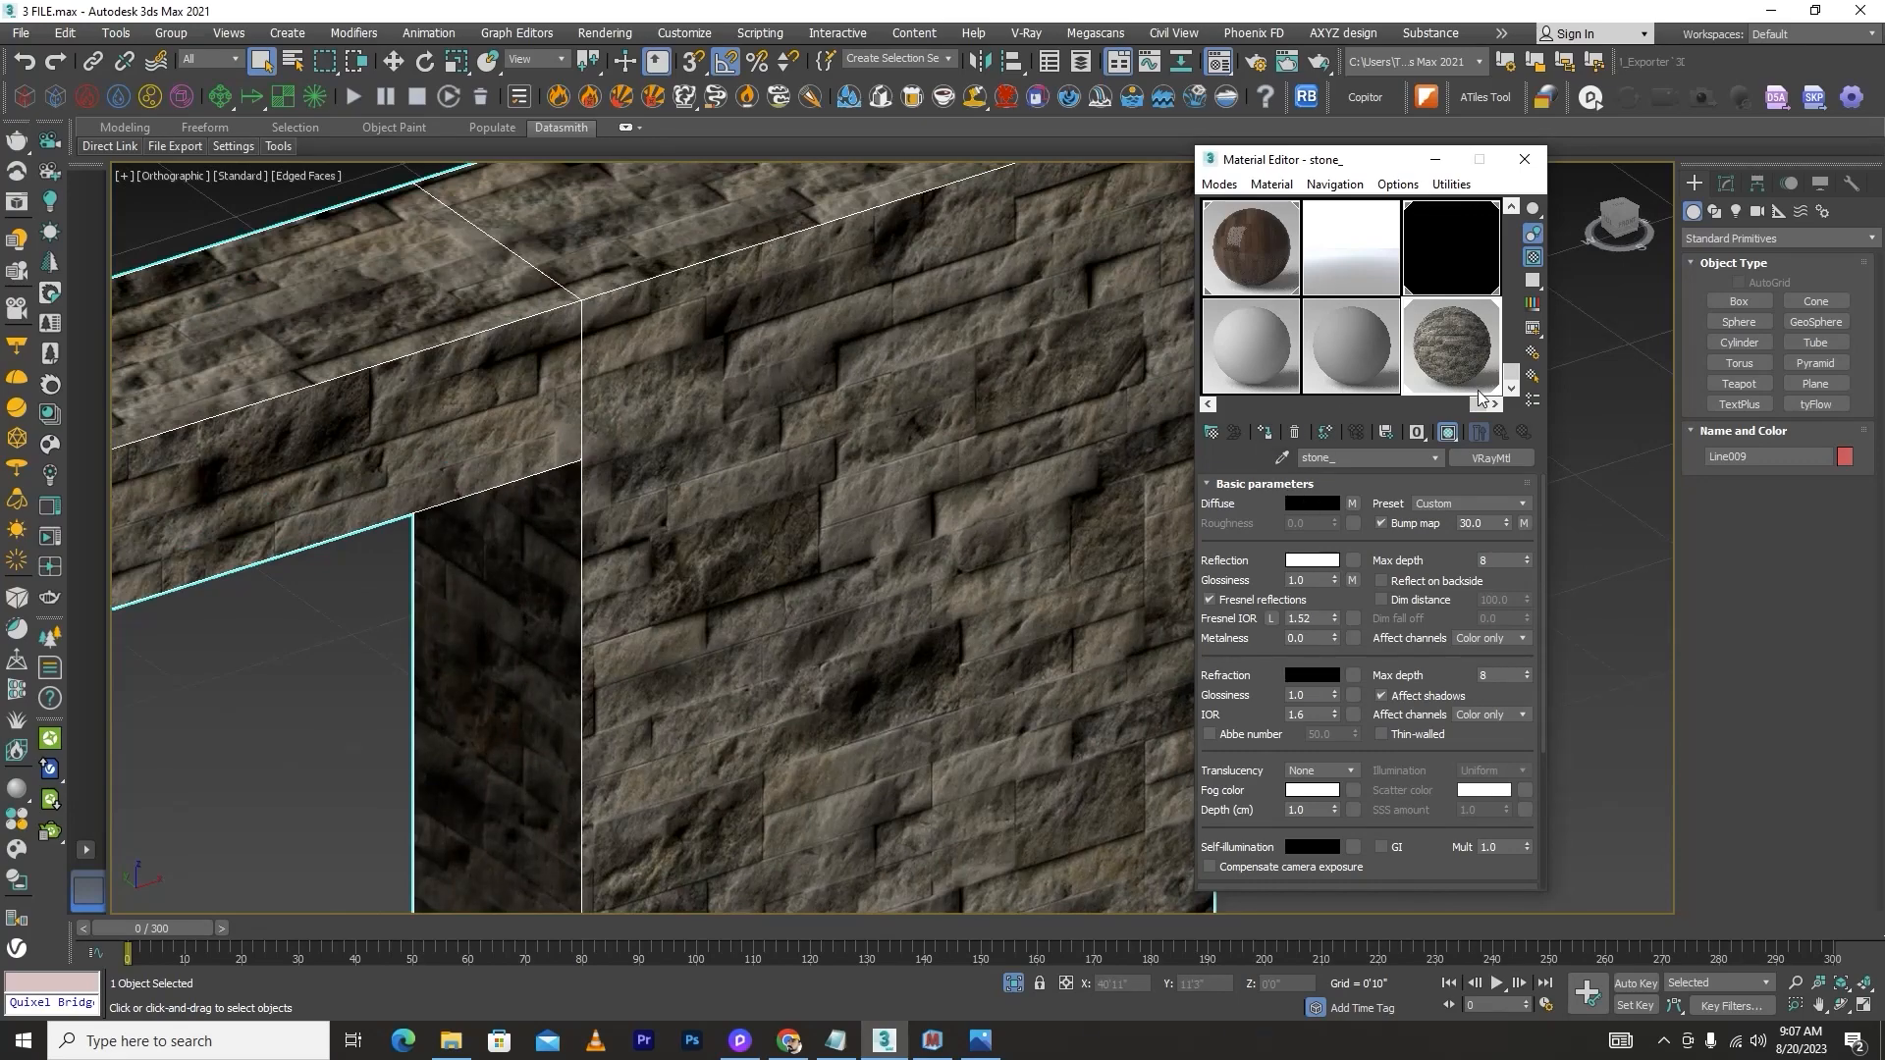
scroll(946, 514, "down", 8)
left_click(745, 375)
scroll(825, 422, "down", 5)
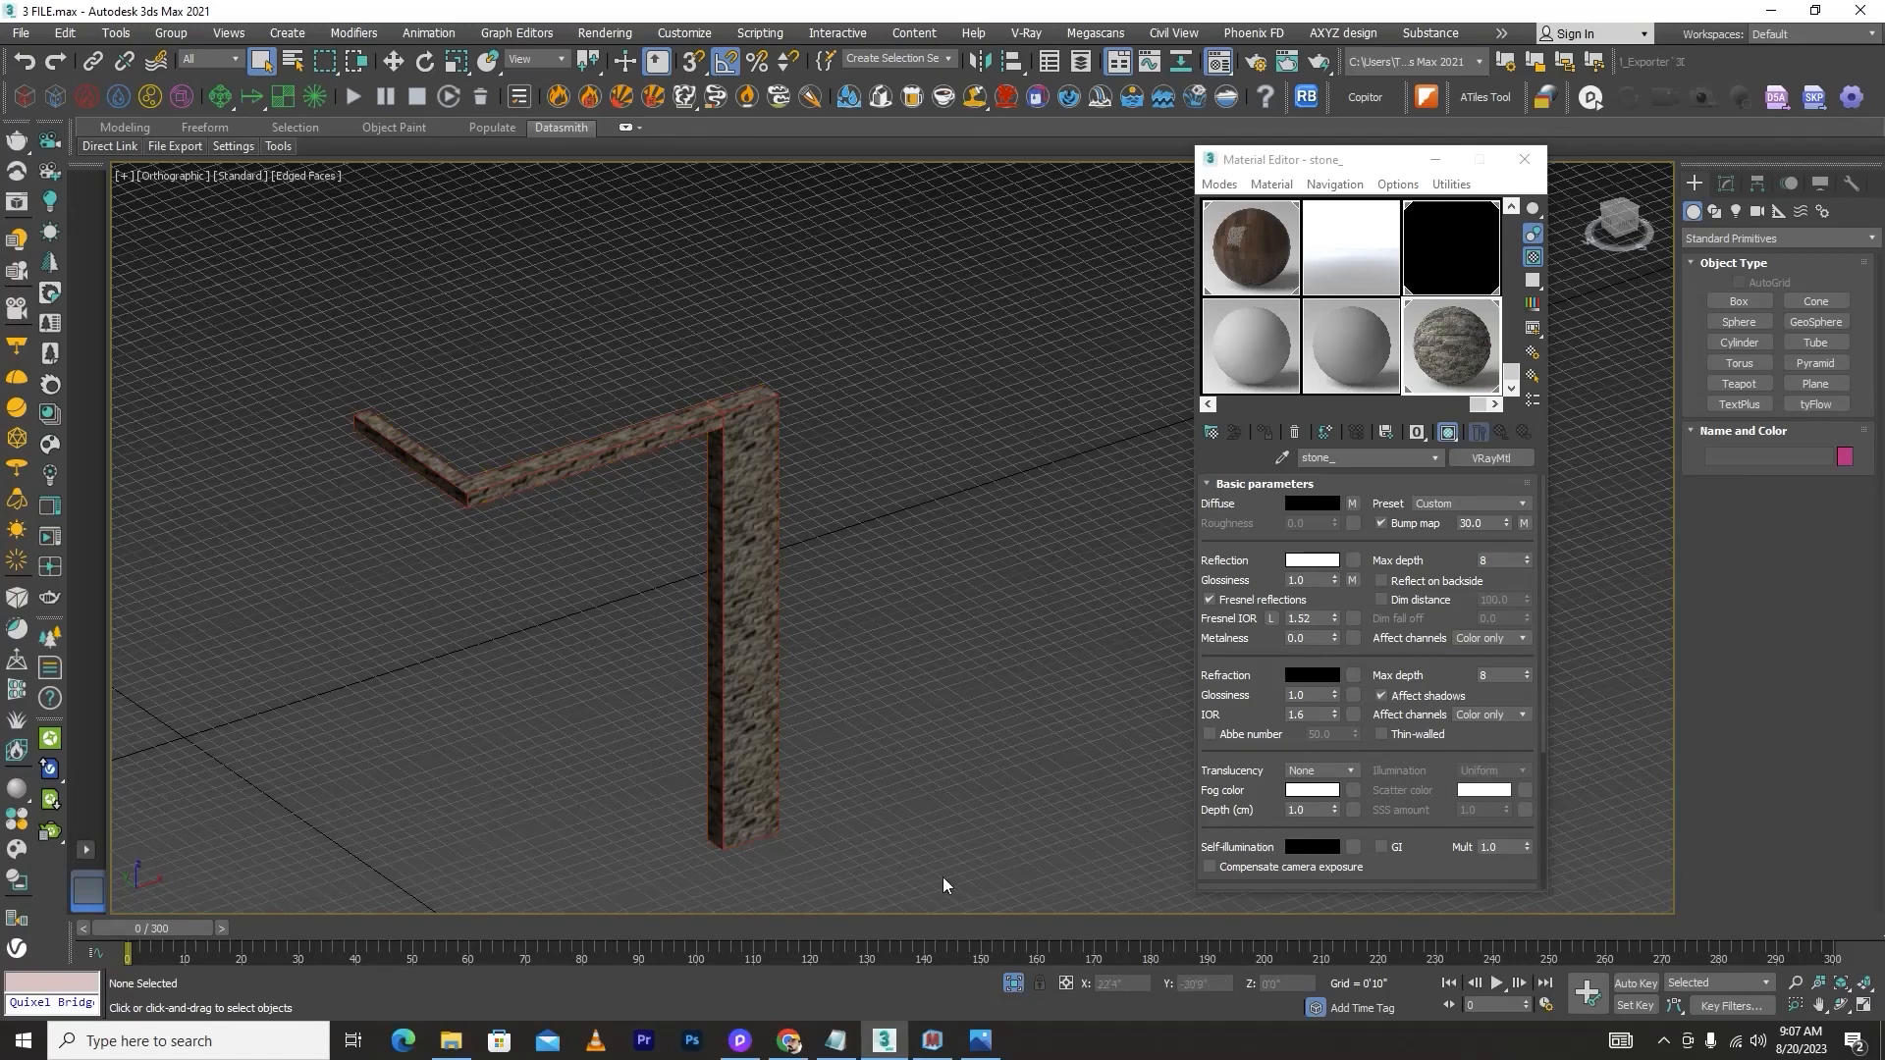
Step: Undo the stone material's assignment to the frame and its replacement in the sample slot
left_click(730, 433)
key("ctrl+z")
key("ctrl+z")
key("ctrl+z")
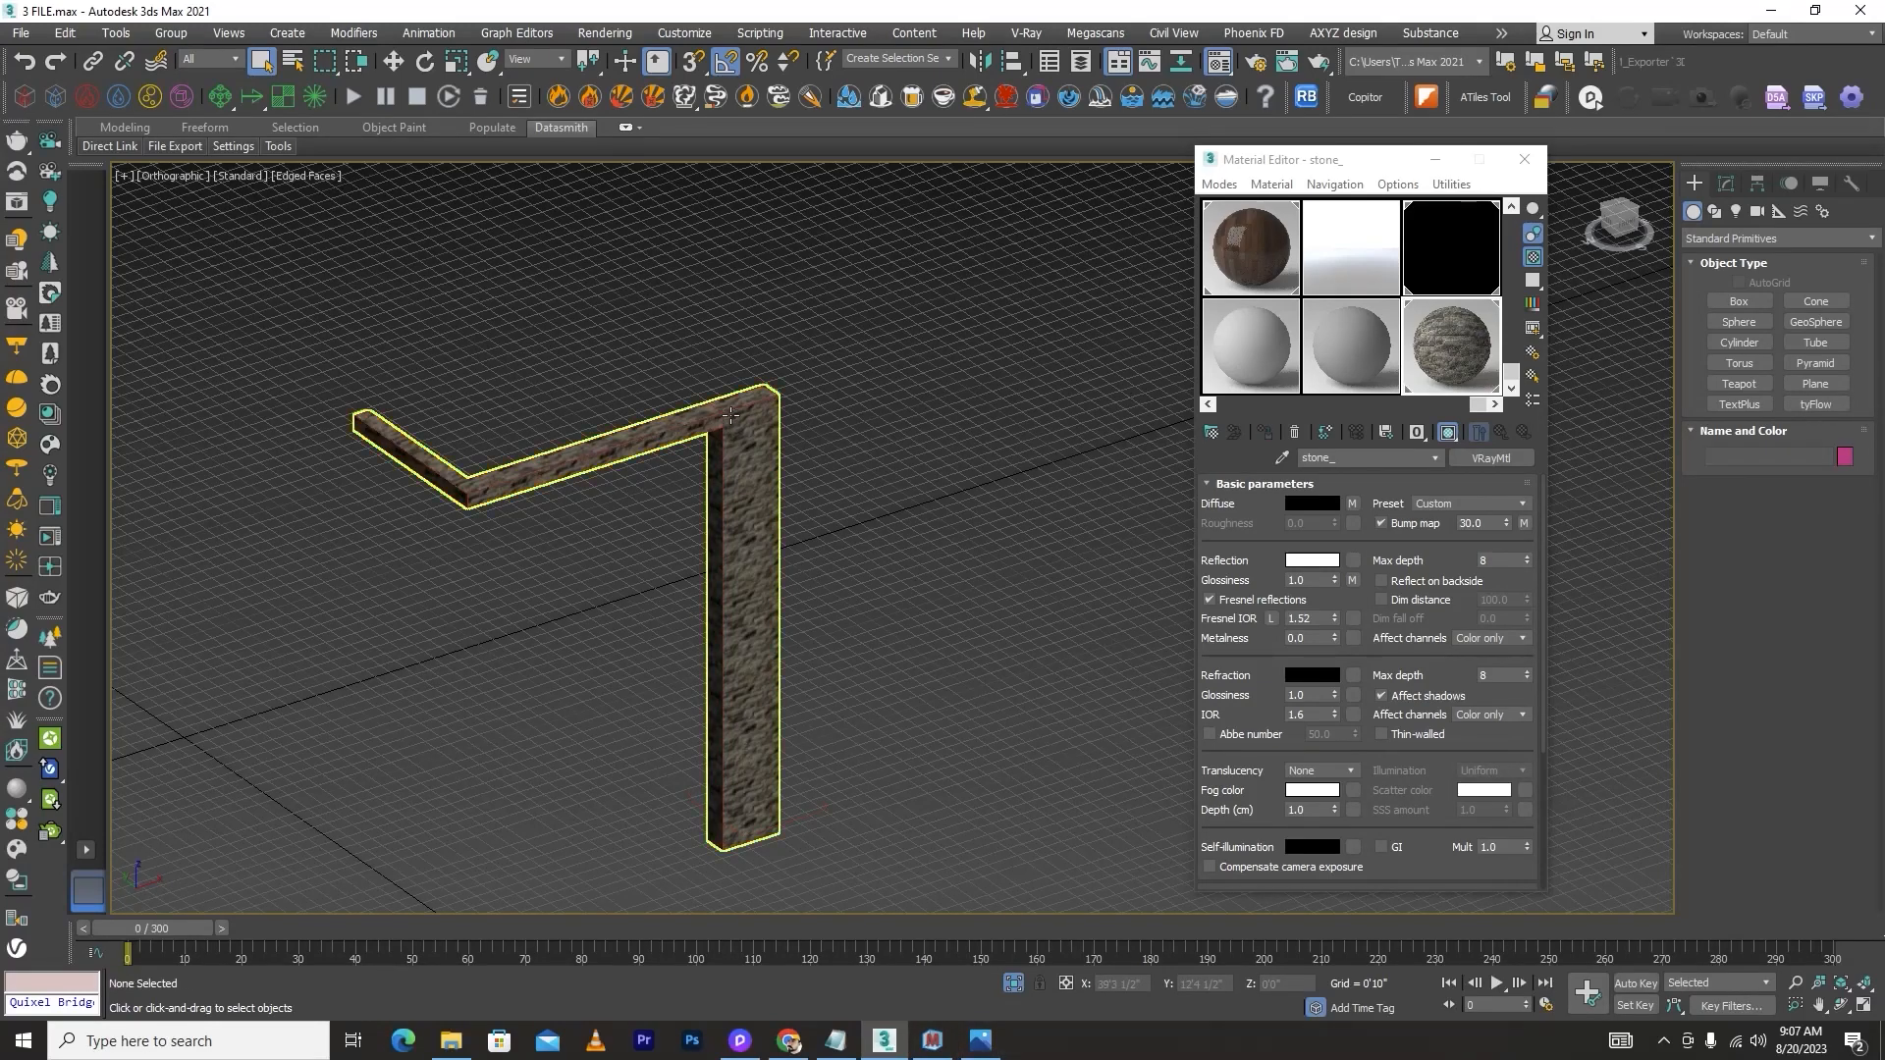
key("ctrl+z")
key("ctrl+z")
key("ctrl+z")
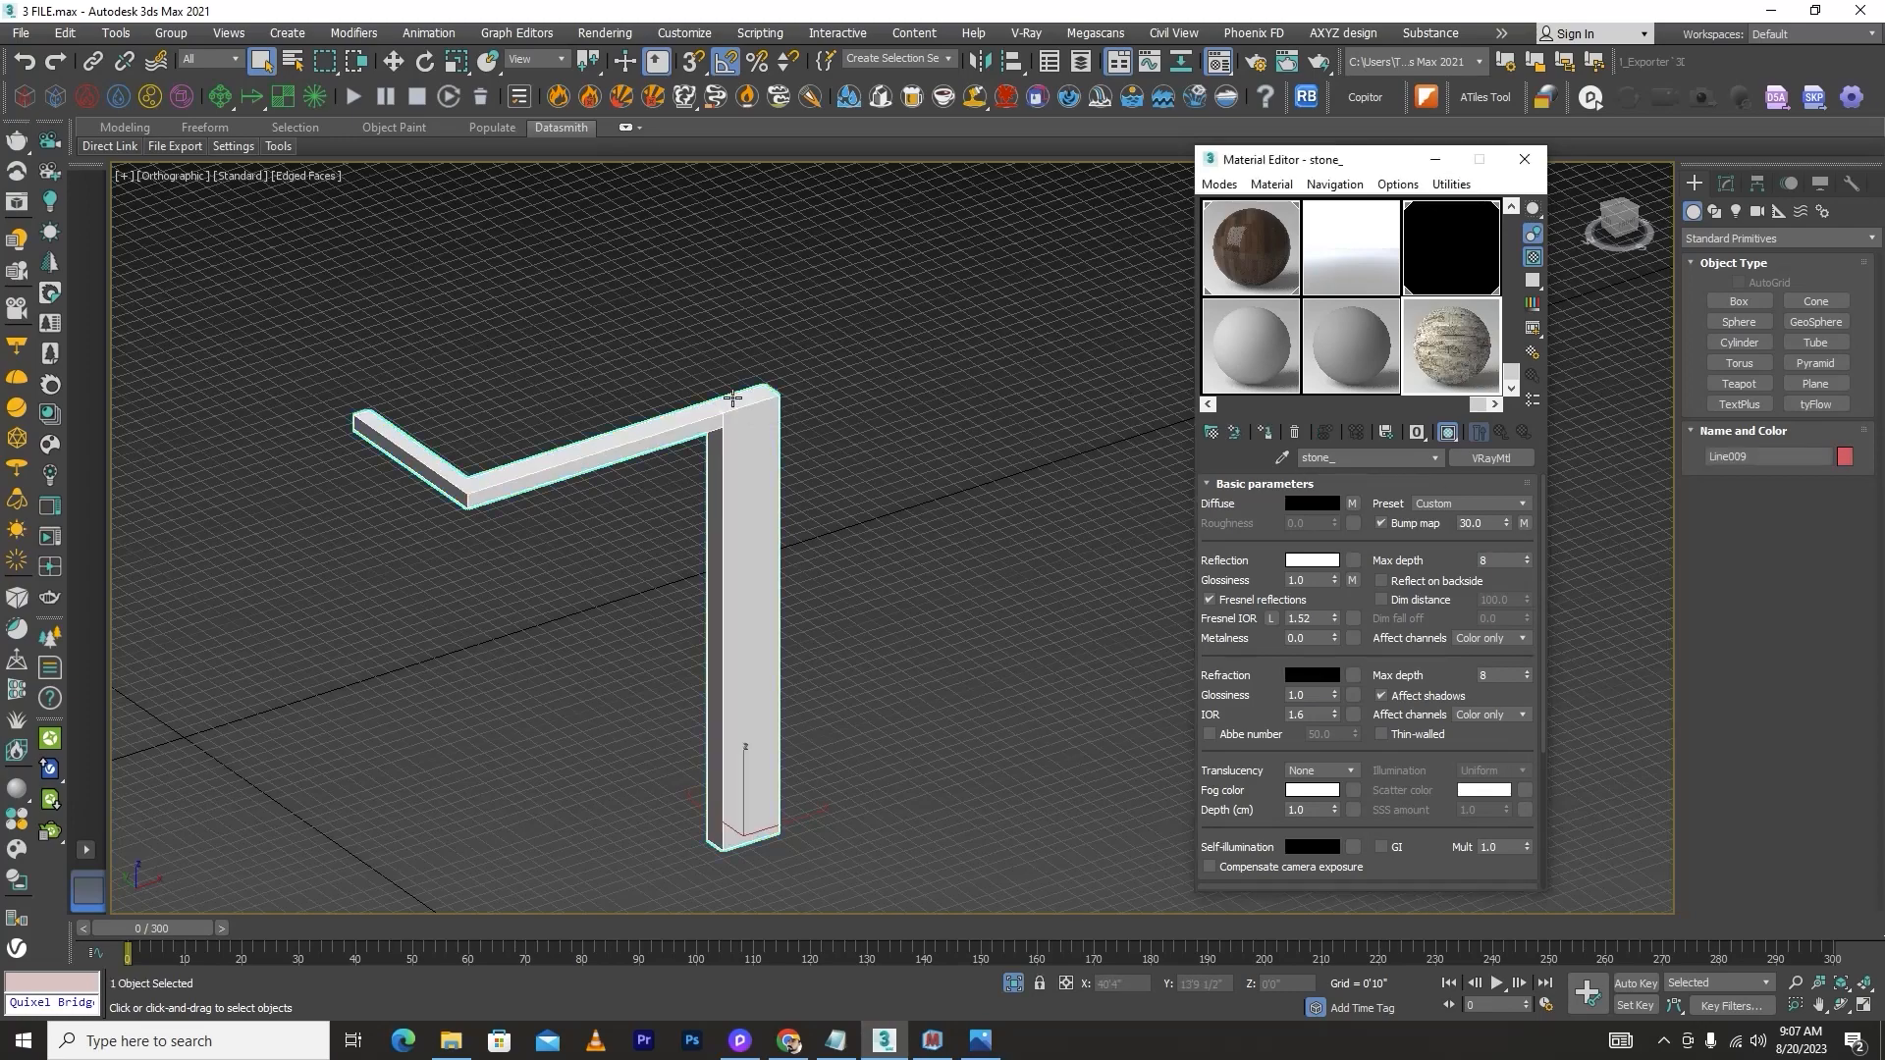
Step: Assign the sample slot's original stone_ material to the frame and check its texture in the viewport
left_click(1264, 432)
left_click(1033, 527)
scroll(685, 397, "up", 6)
scroll(668, 457, "down", 5)
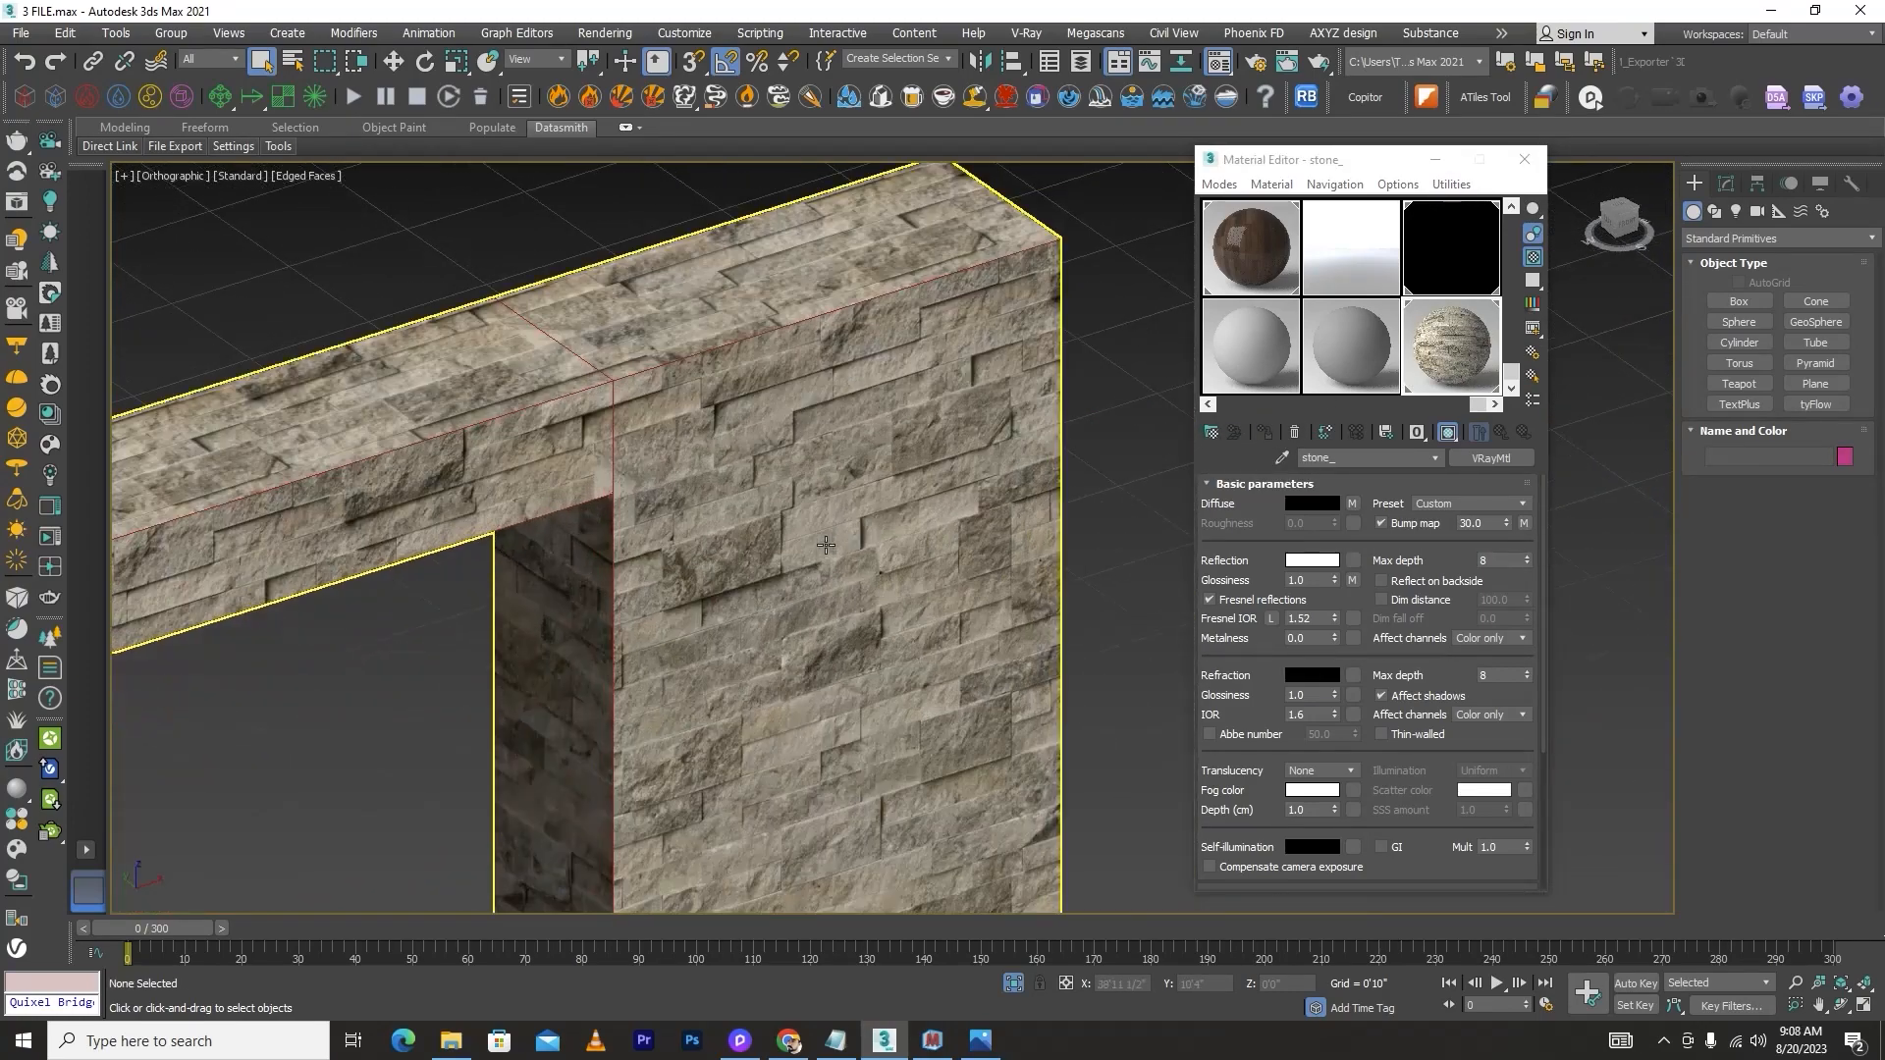
scroll(898, 521, "down", 2)
Step: Add a VRayDisplacementMod modifier to the frame, above its UVW Map
left_click(898, 521)
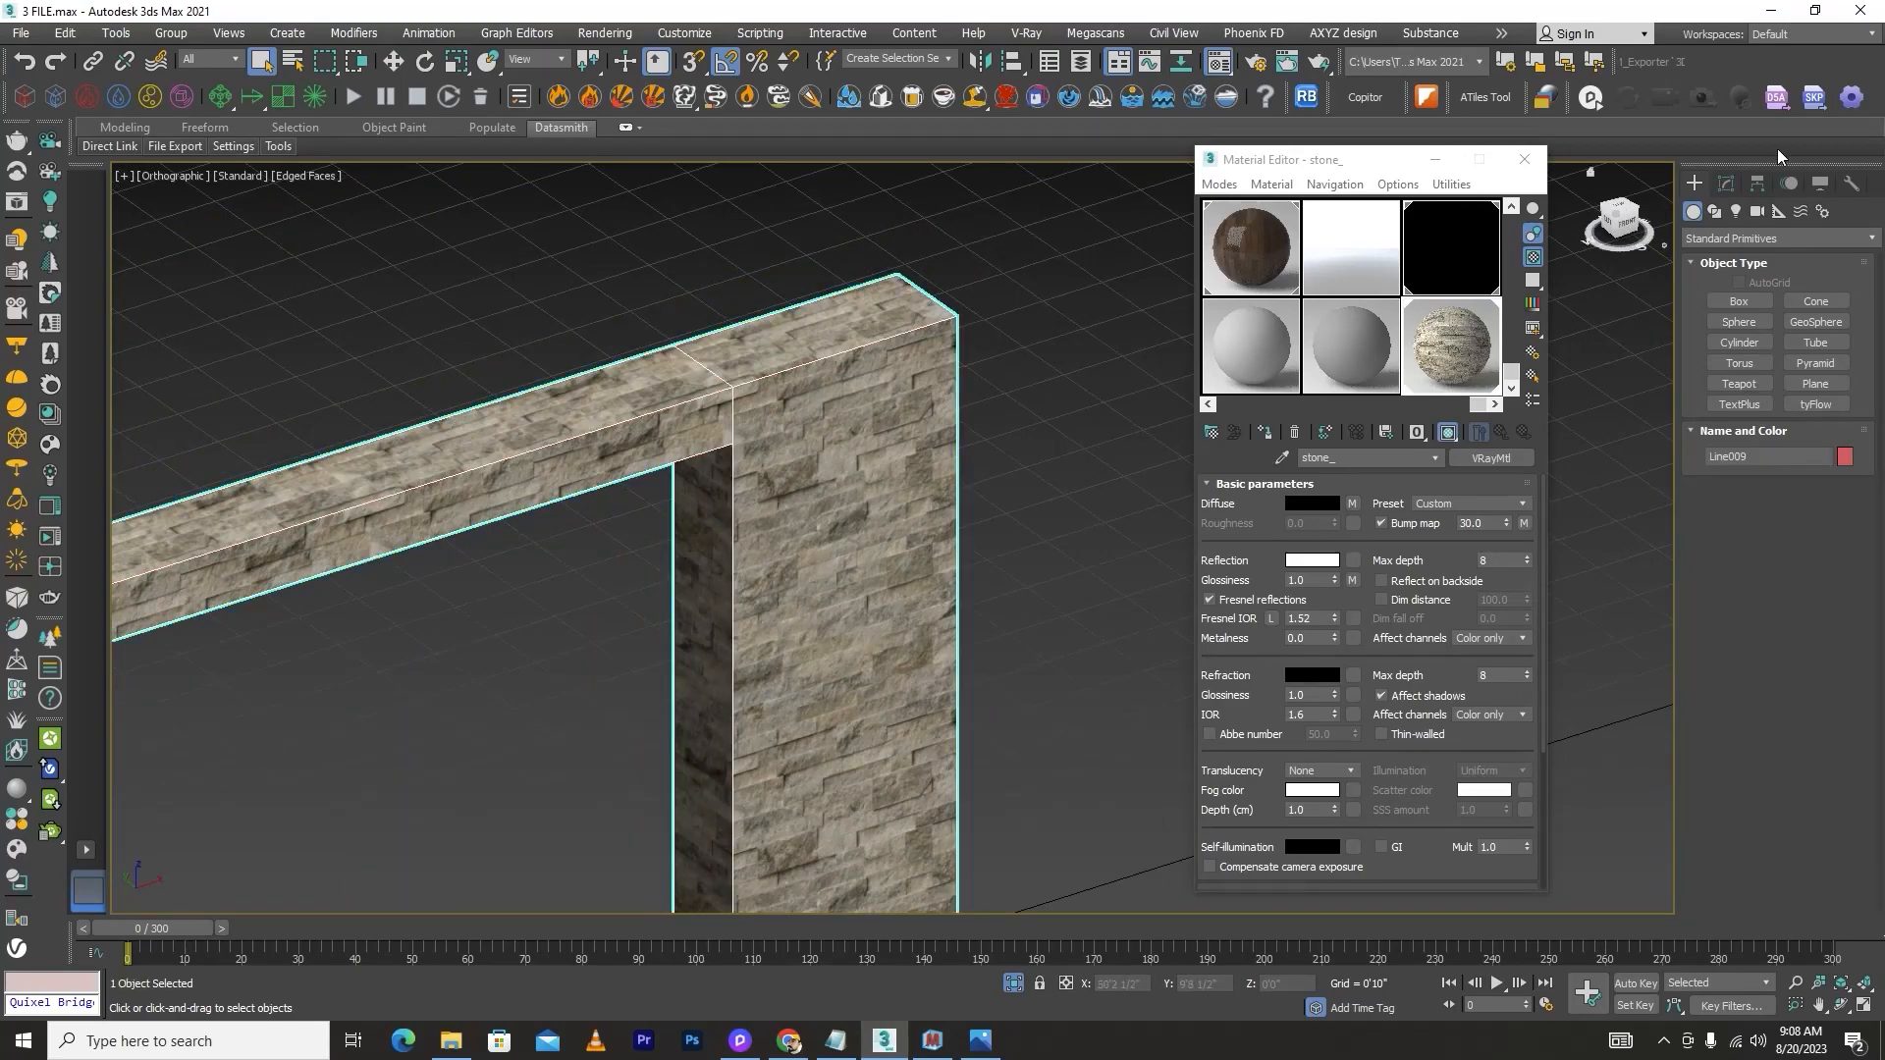
left_click(1725, 186)
left_click(1871, 242)
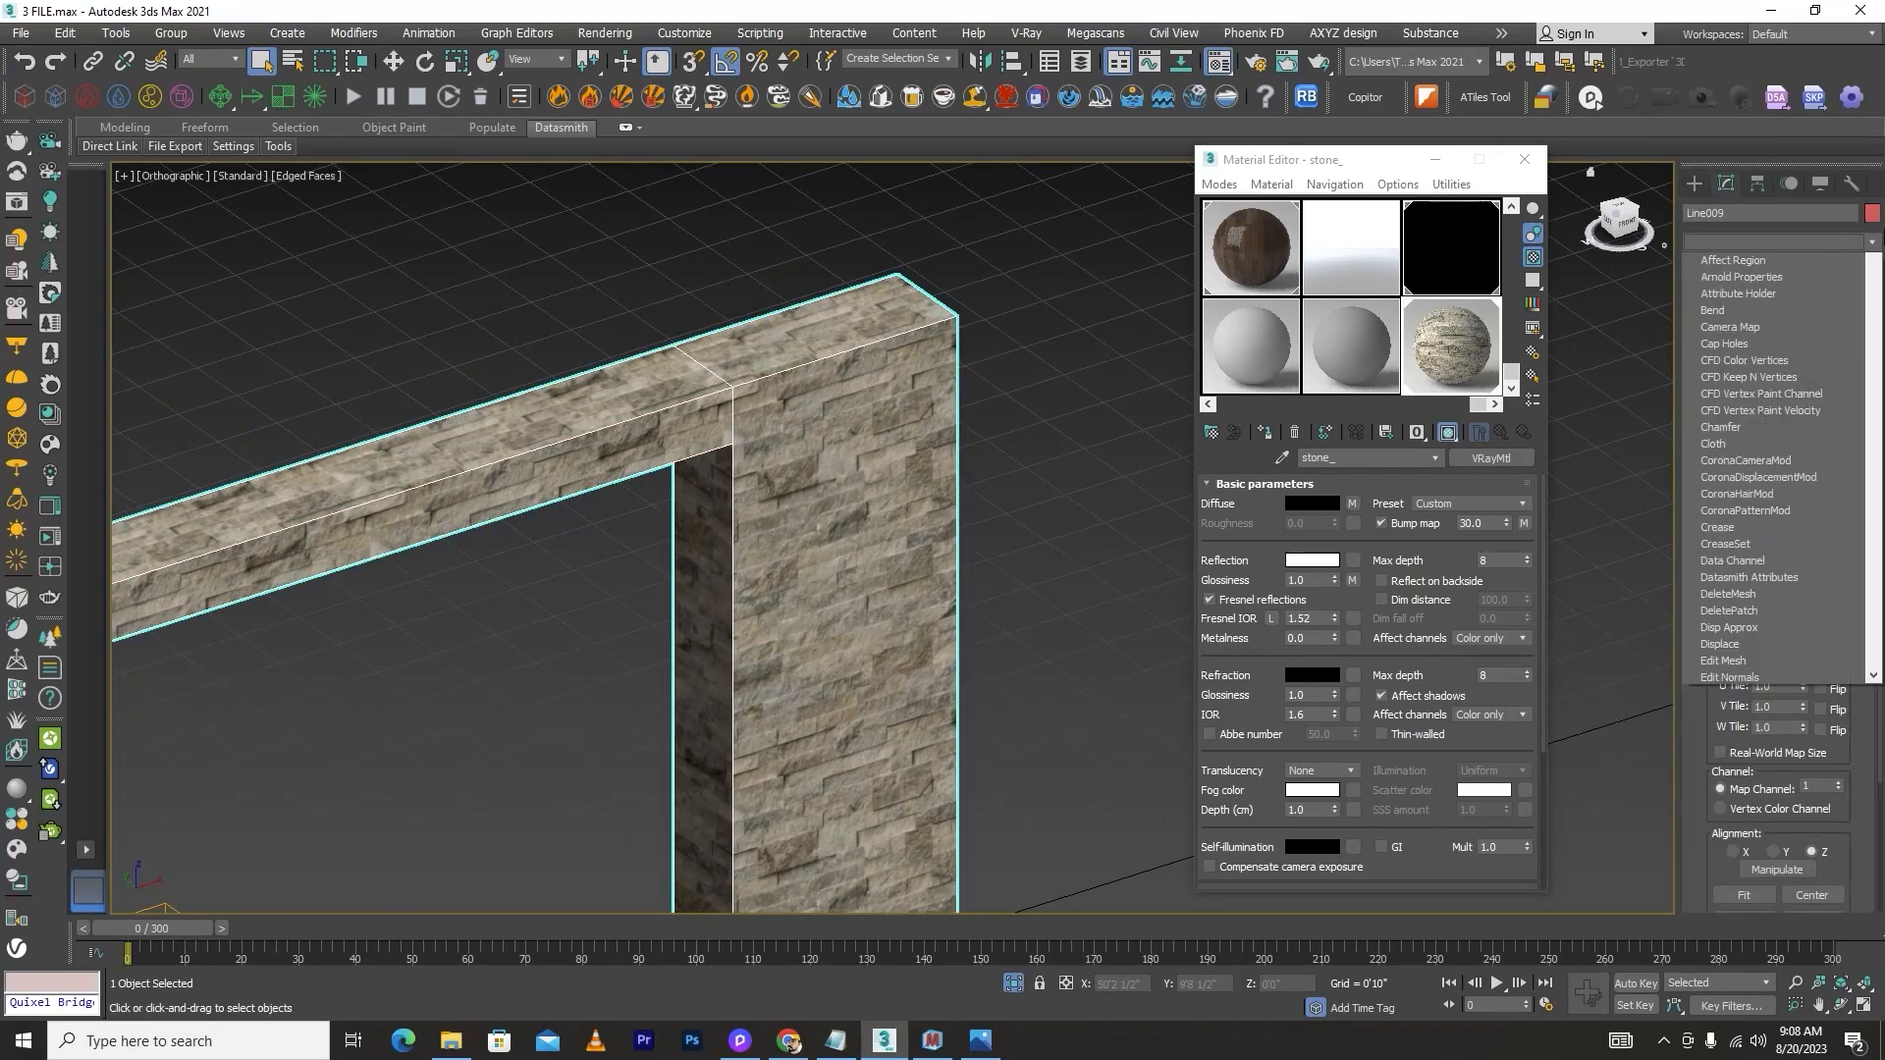
type("vr")
key("Down")
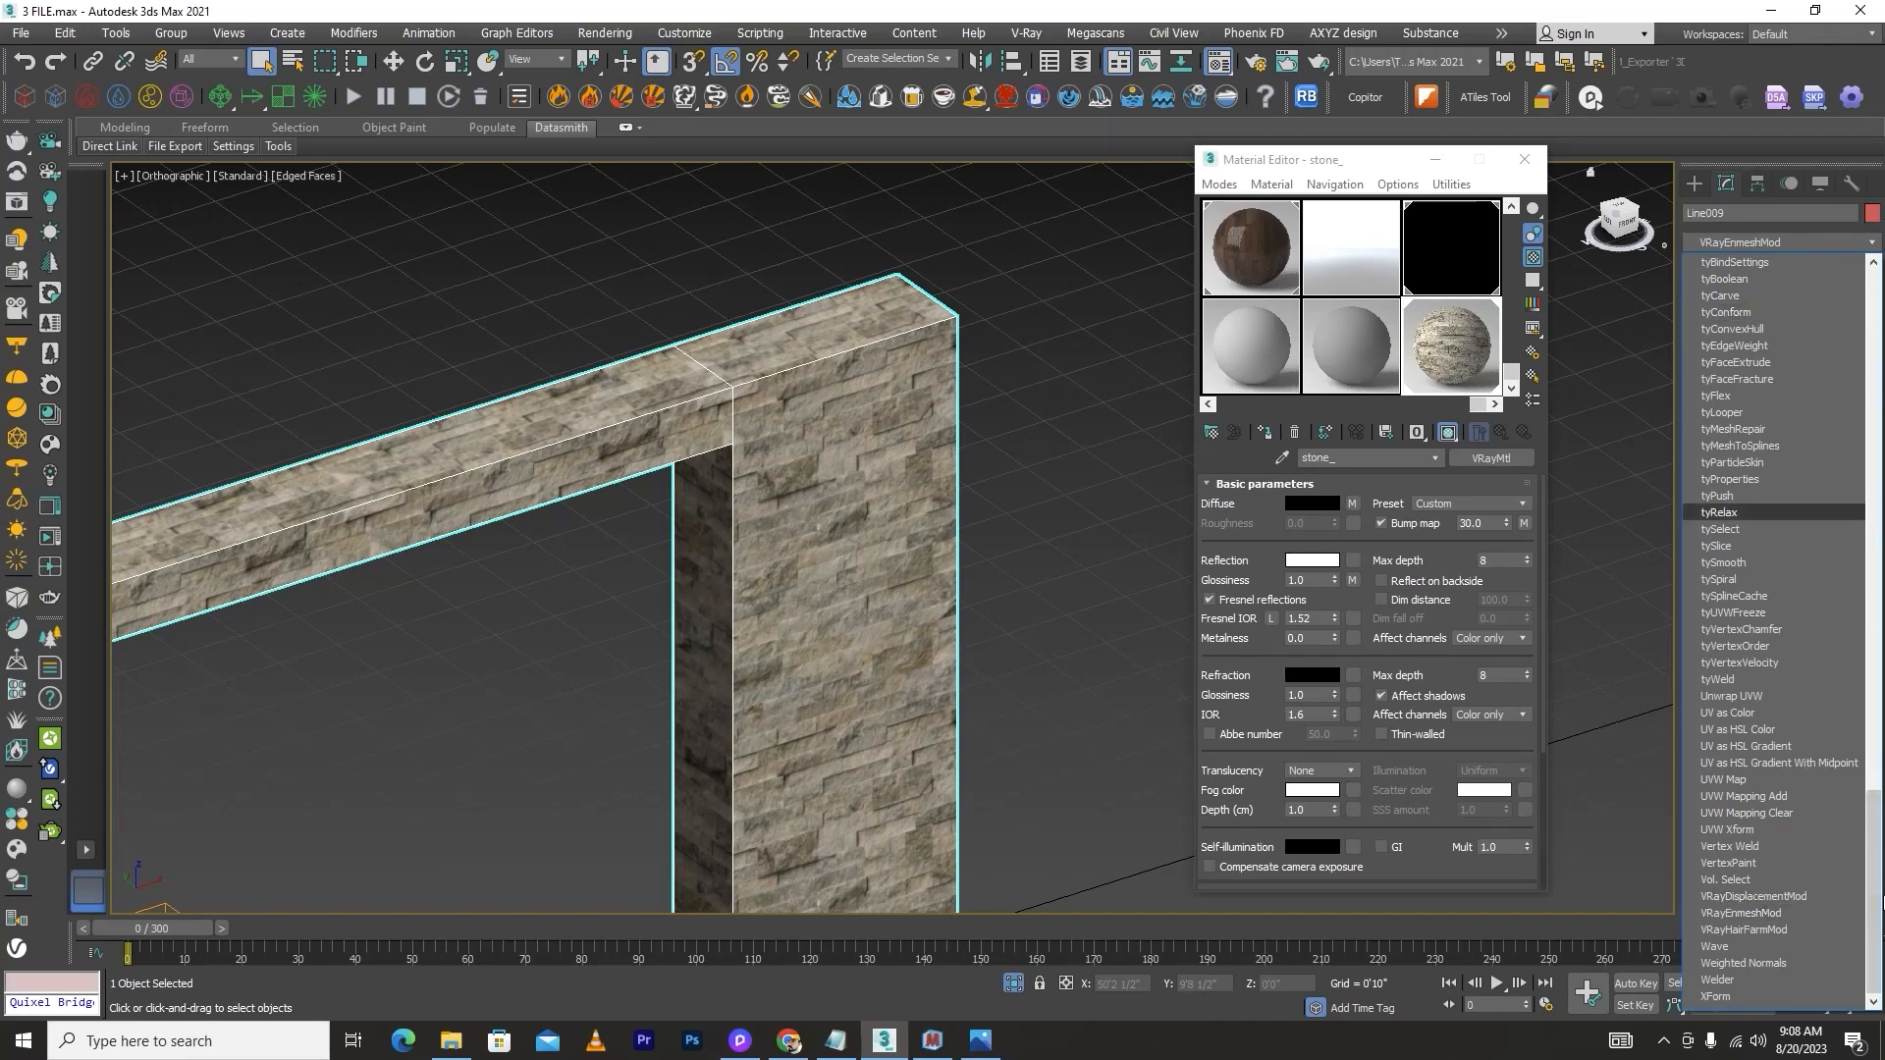
left_click(1774, 896)
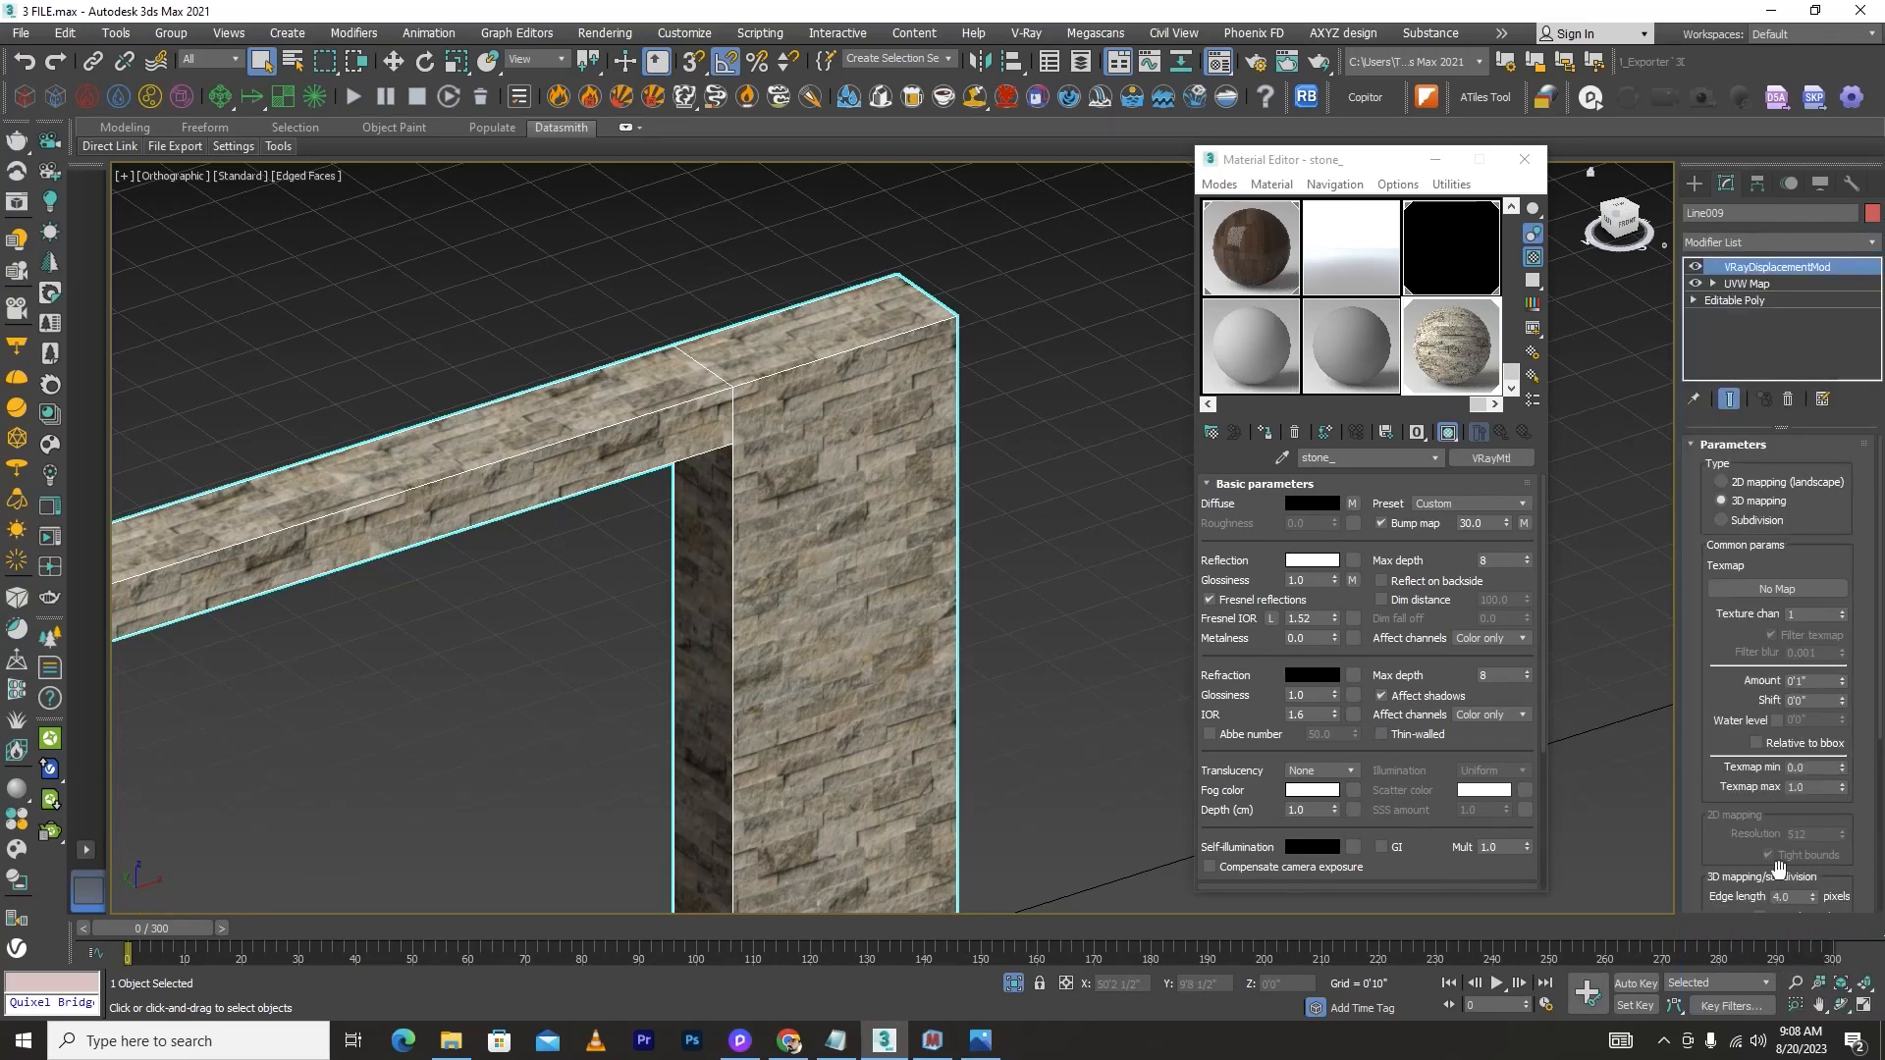
Step: Set the frame's displacement amount to 0 and deselect the frame
double_click(1812, 682)
type("0")
key("Return")
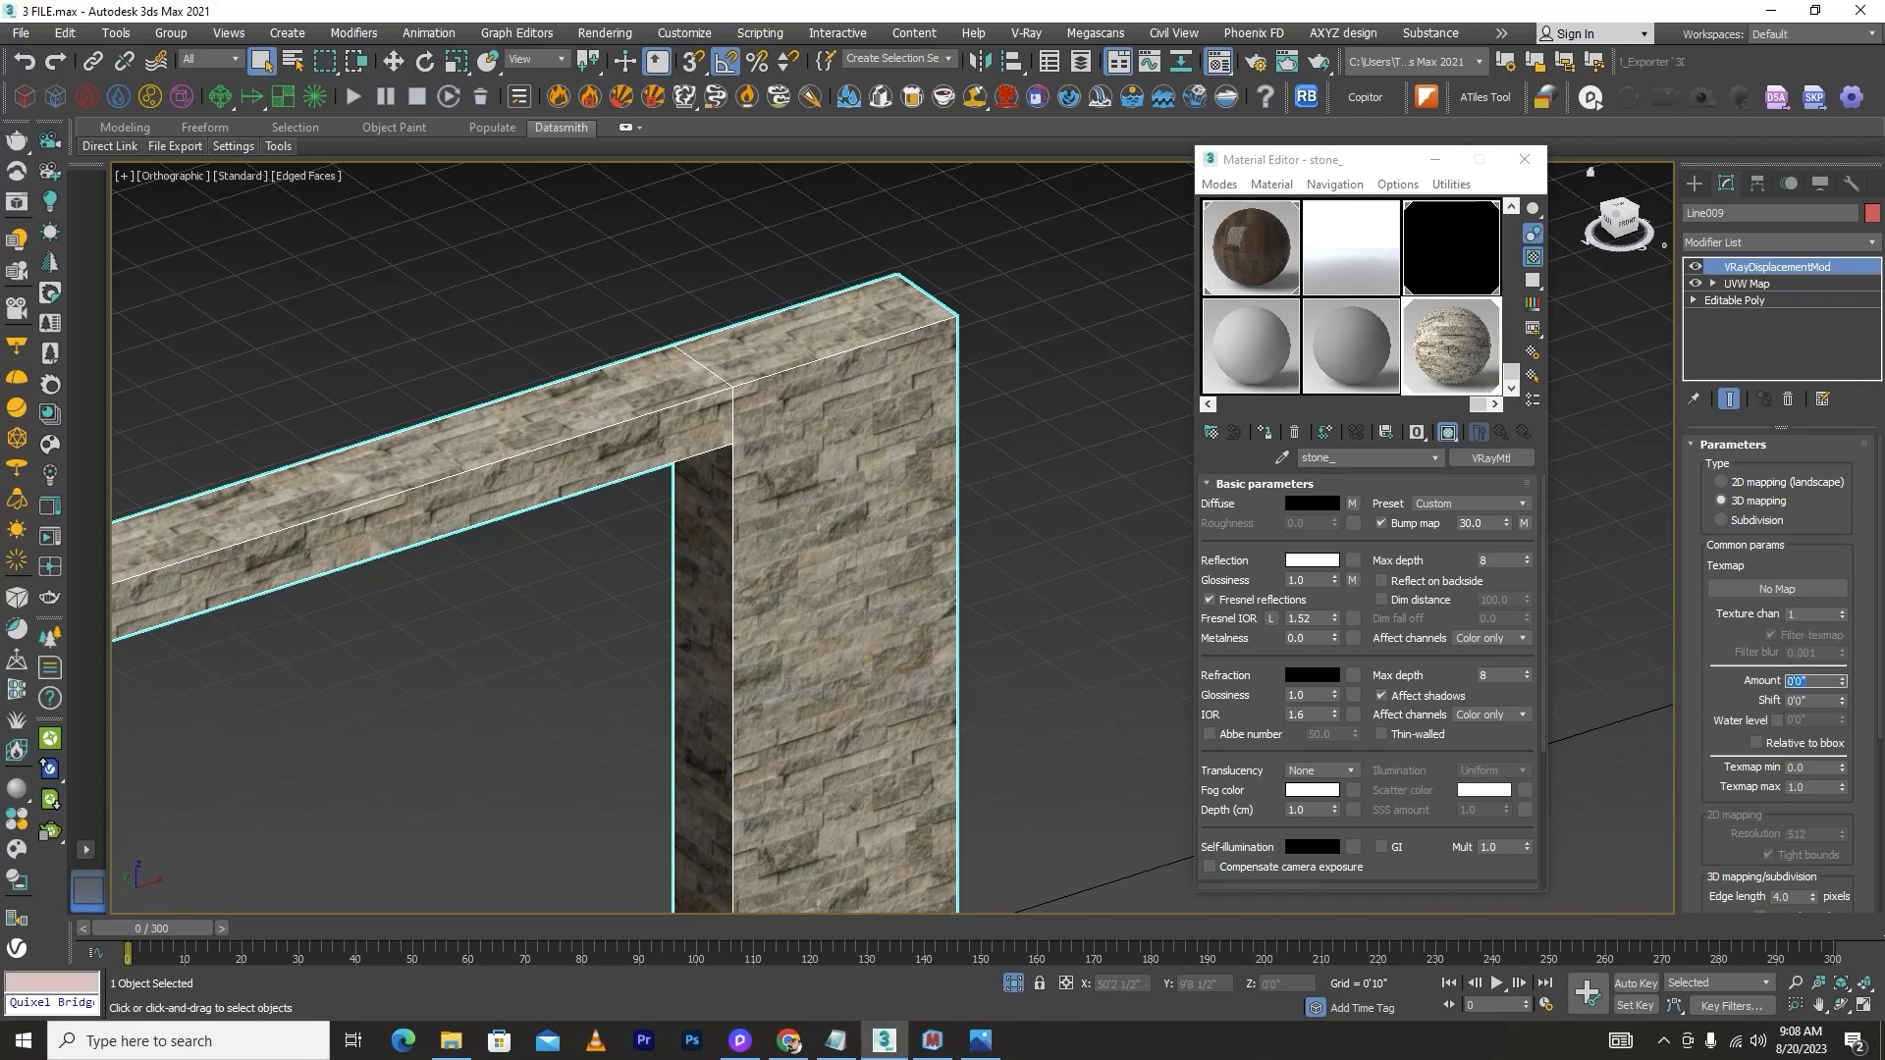
left_click(1016, 523)
scroll(851, 383, "down", 7)
scroll(856, 396, "up", 4)
scroll(857, 382, "down", 2)
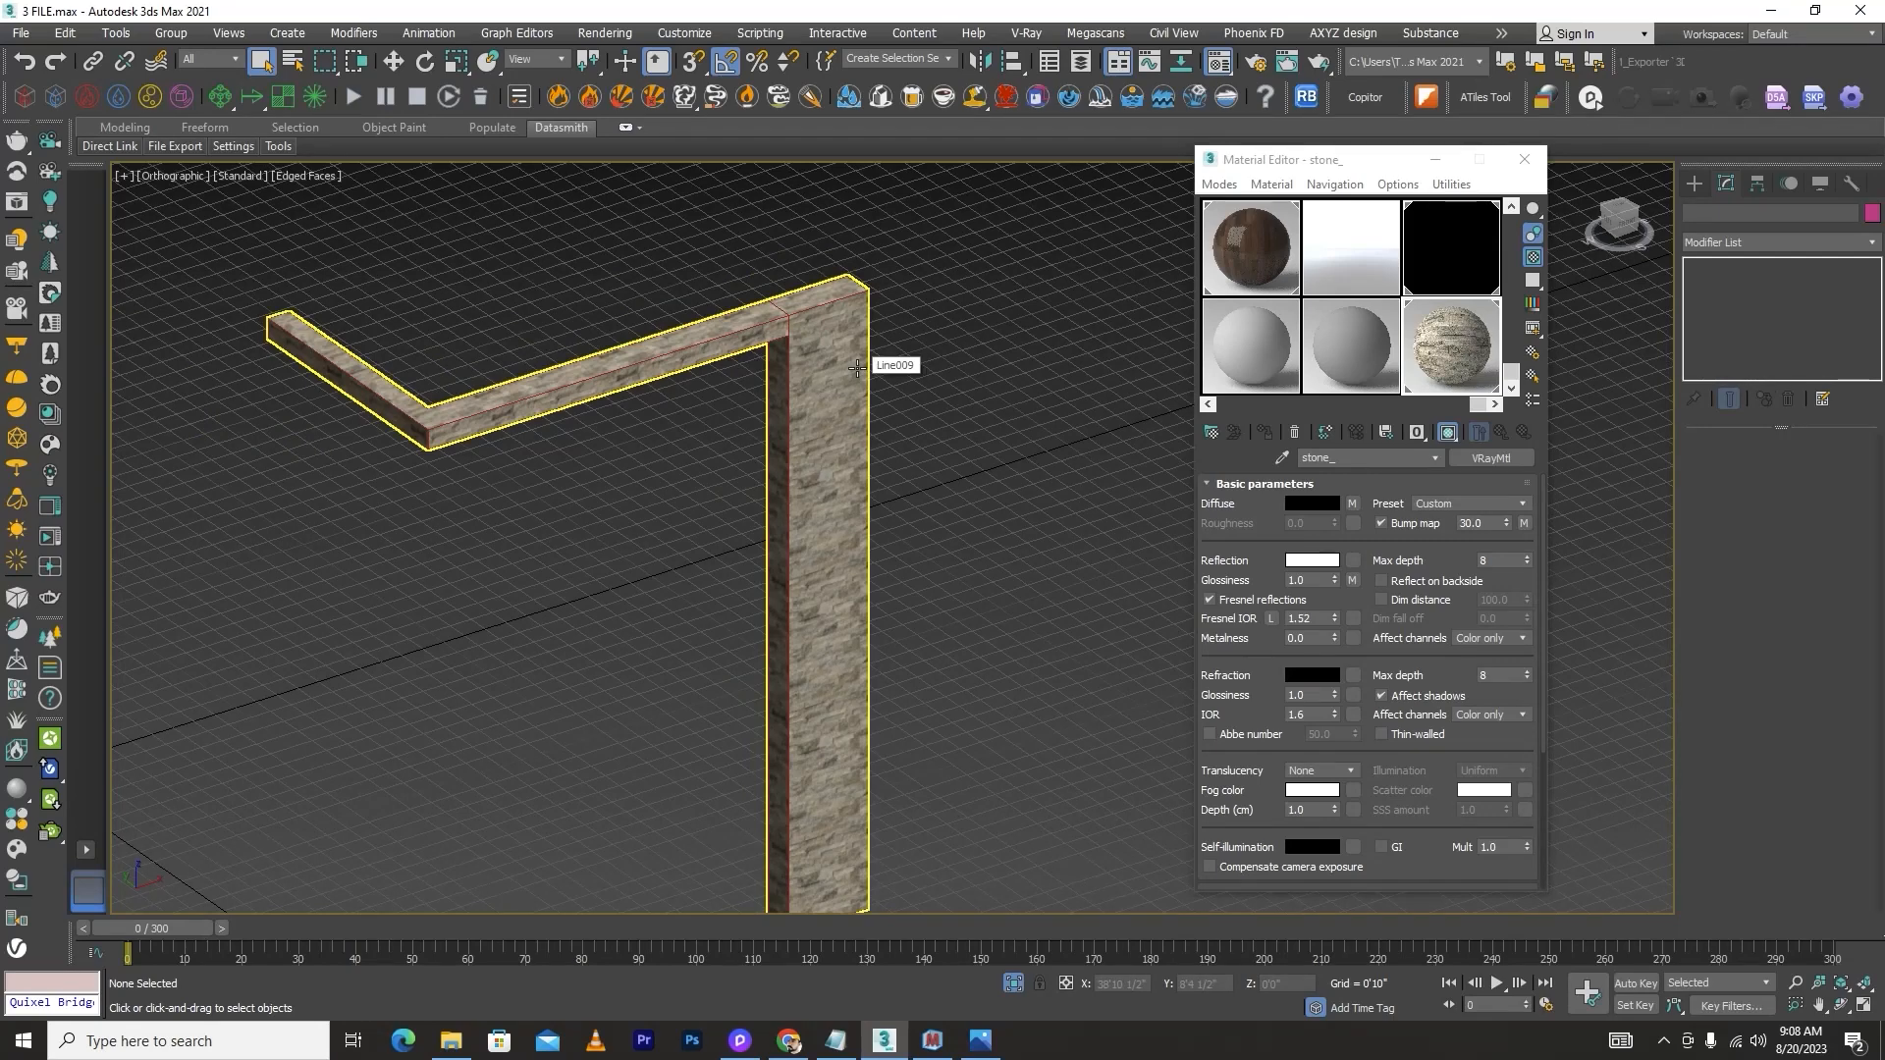
Step: Reopen Material Texture Loader and load the four bamboo-wood-semigloss images (albedo, ao, normal, roughness) from the bamboo-wood-semigloss-Unreal-Engine folder
left_click(1438, 163)
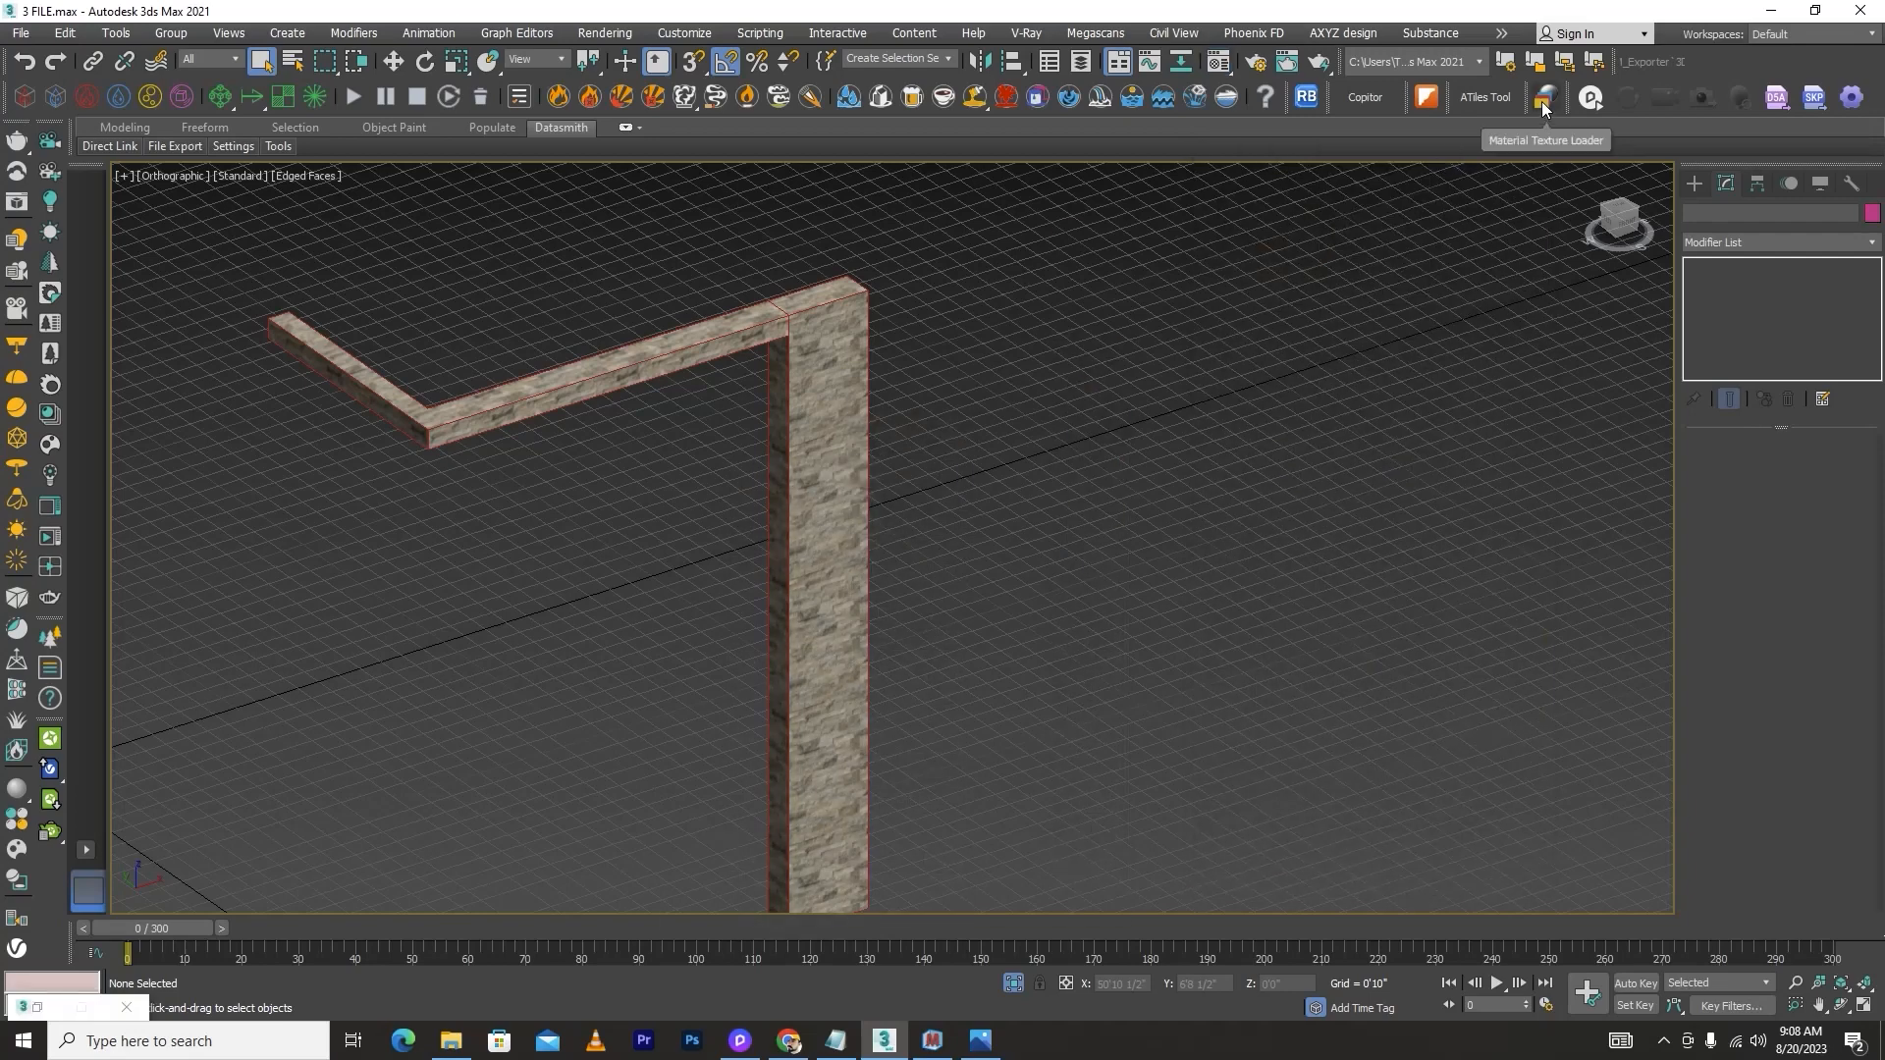
left_click(1541, 103)
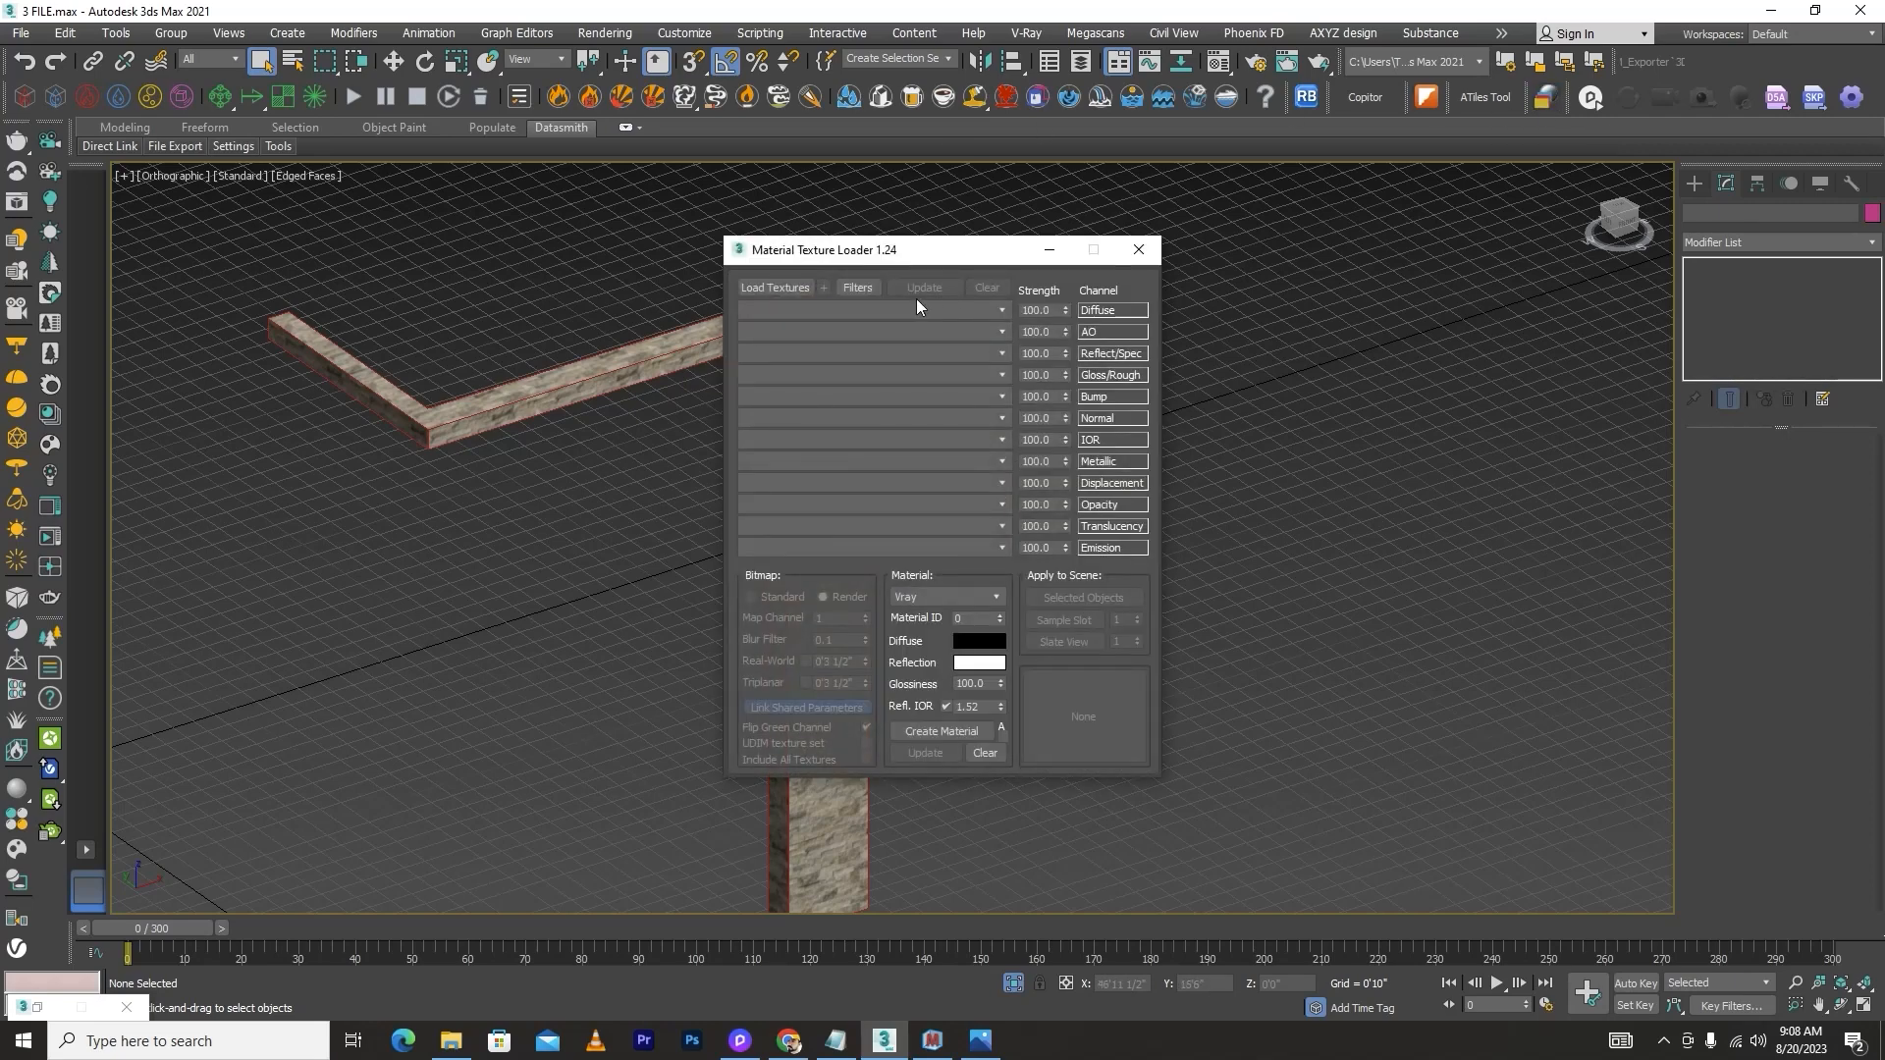
left_click(773, 287)
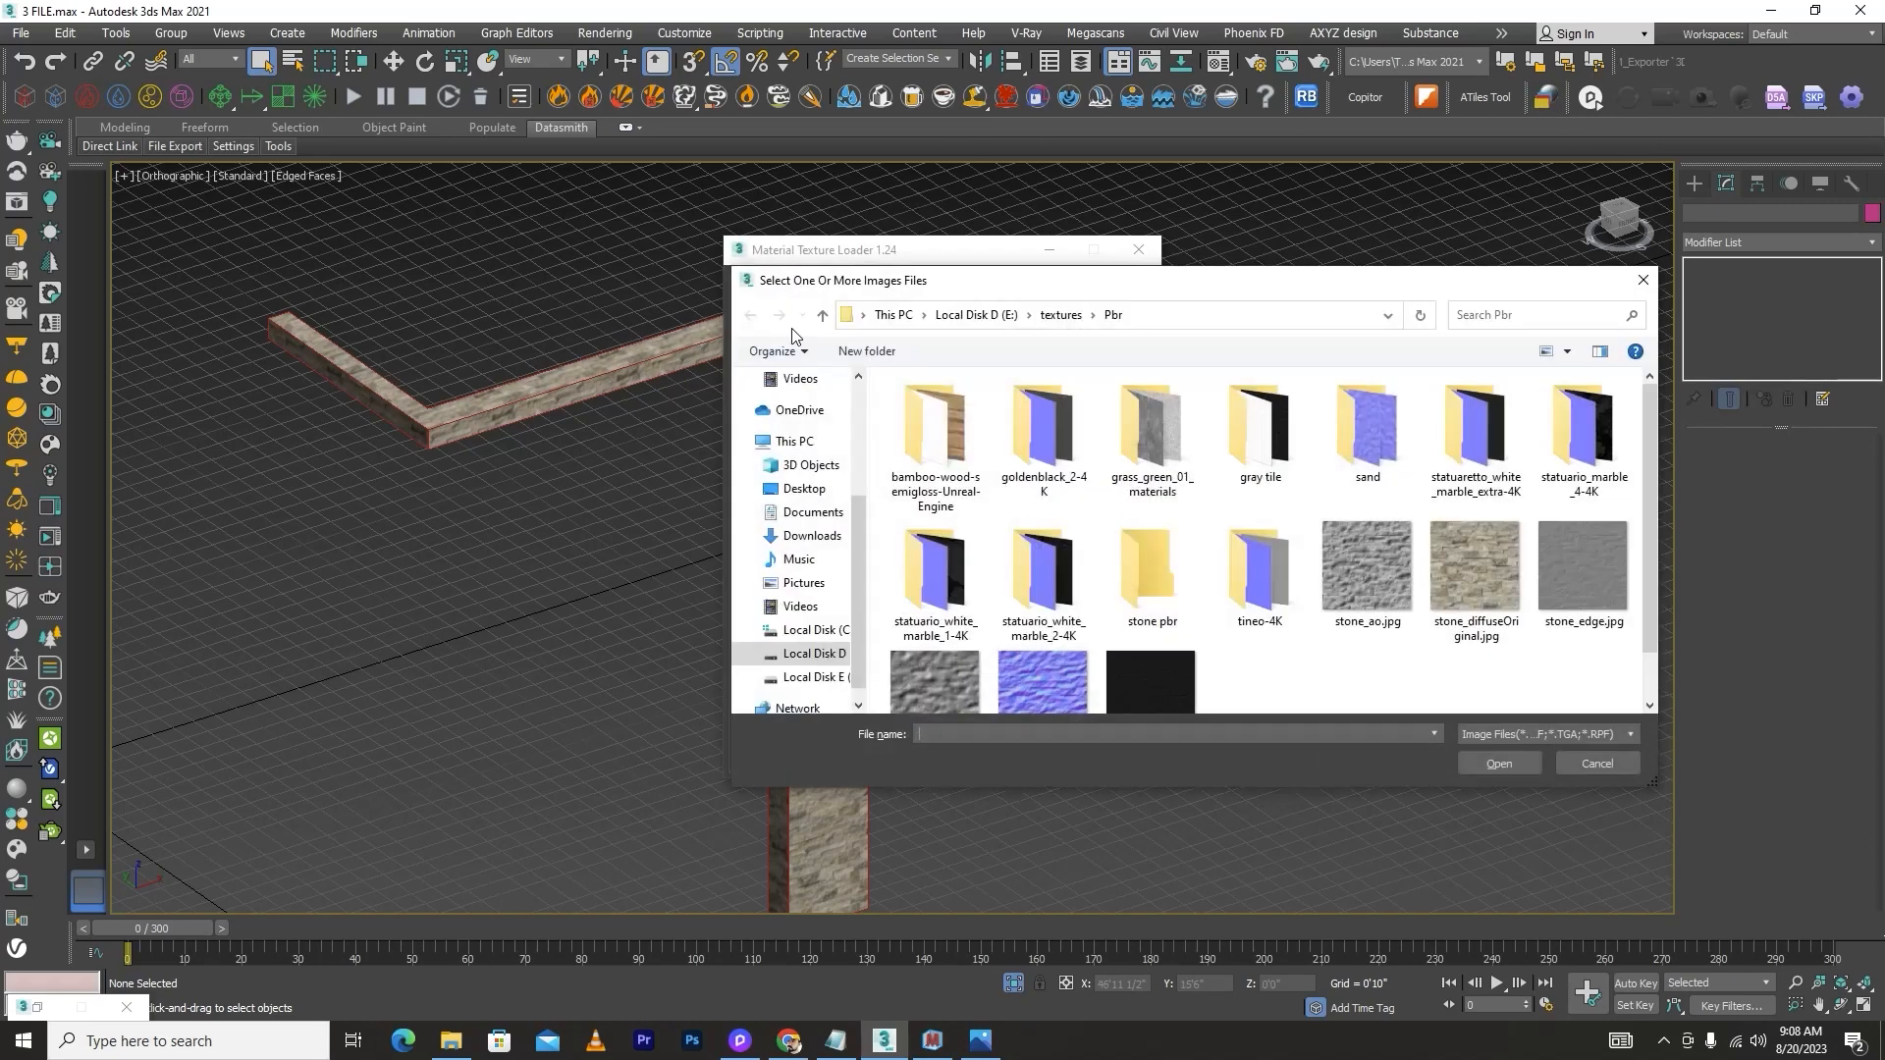
left_click(934, 443)
double_click(933, 450)
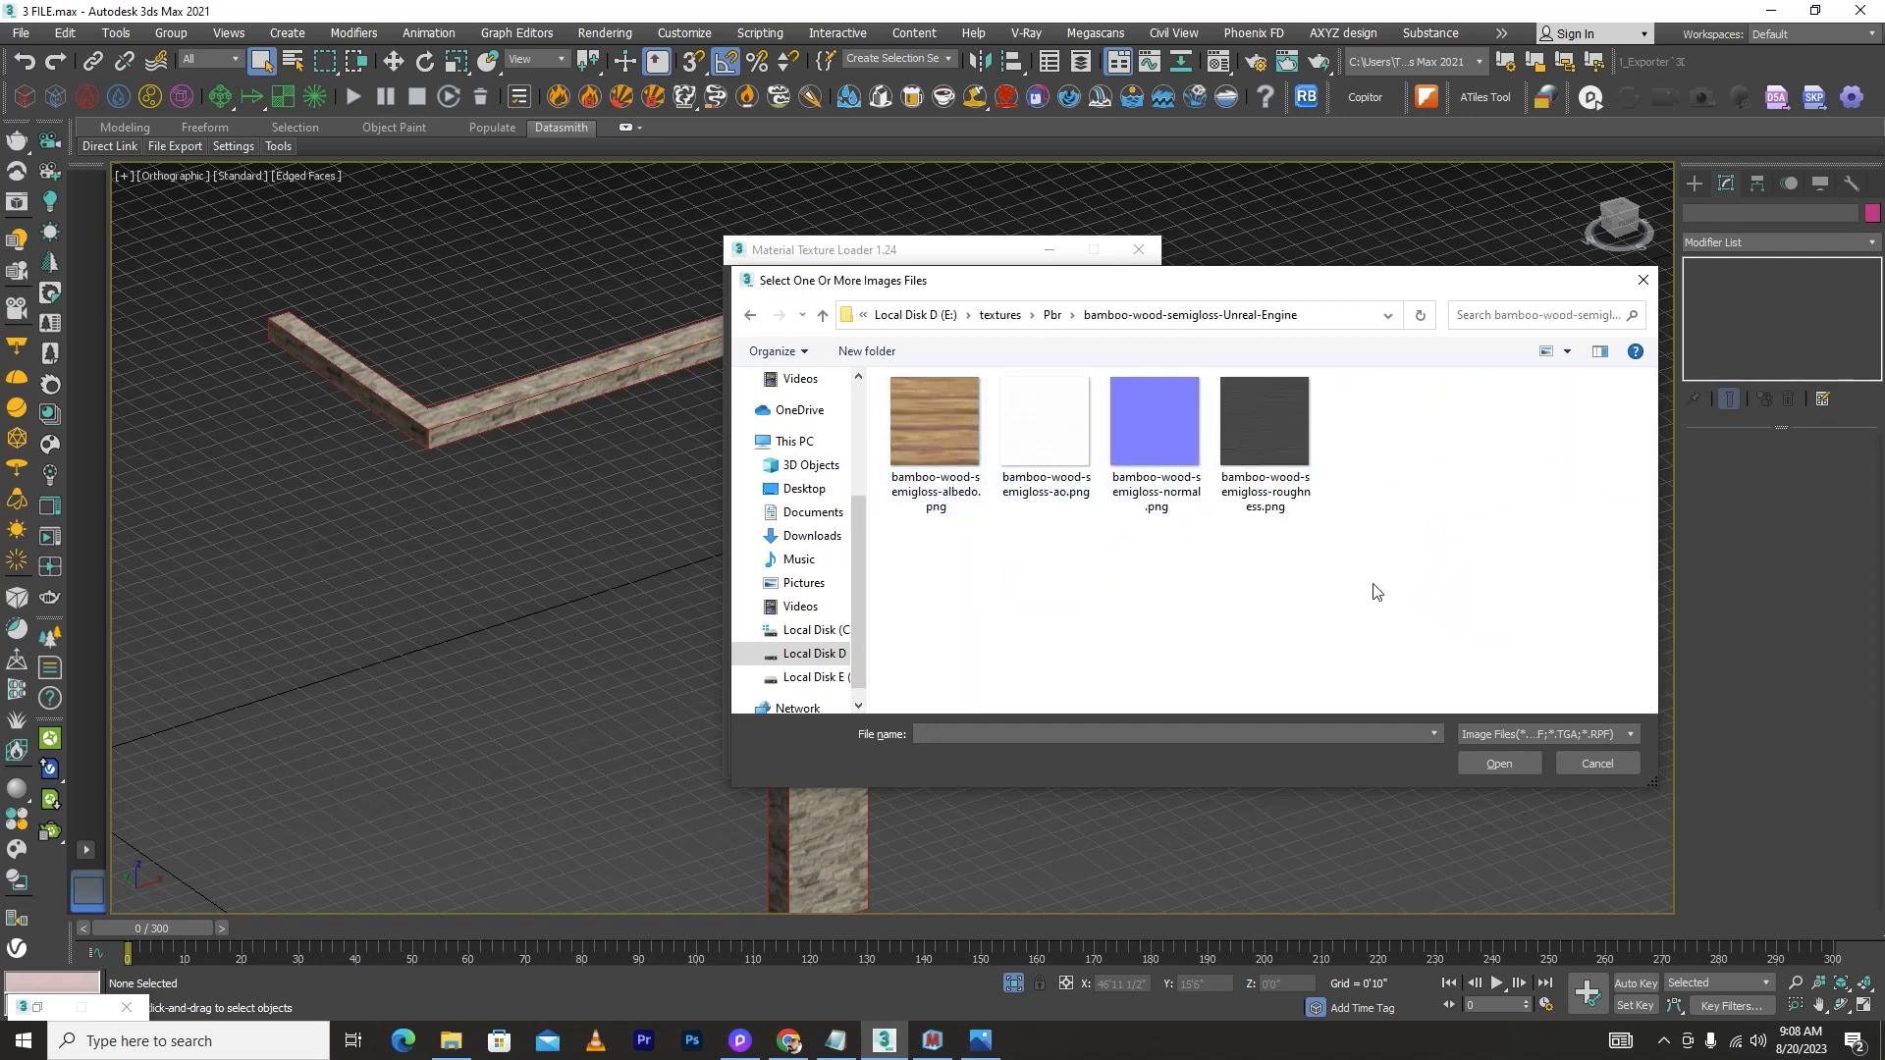
left_click_drag(1372, 592, 909, 410)
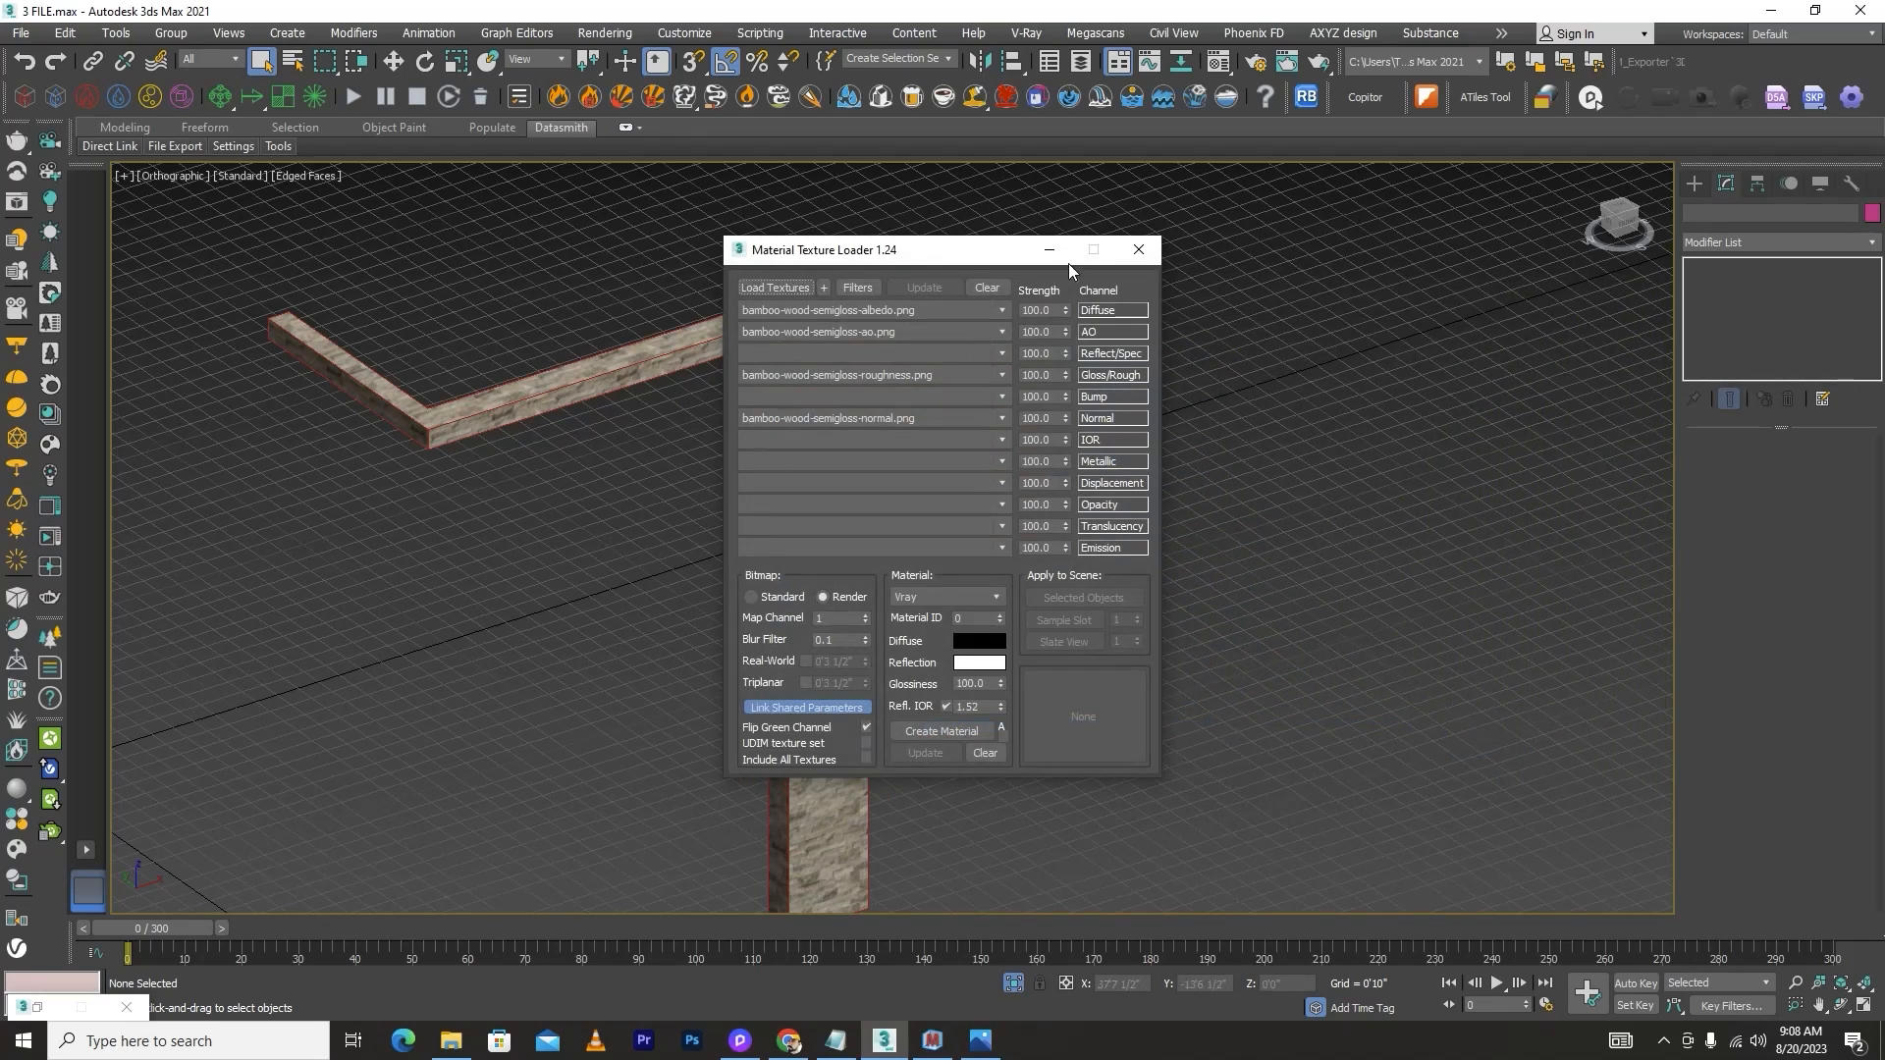
Step: Create a Vray material from the loaded bamboo textures and place it in the sample slot holding the stone material
left_click(941, 731)
left_click(816, 534)
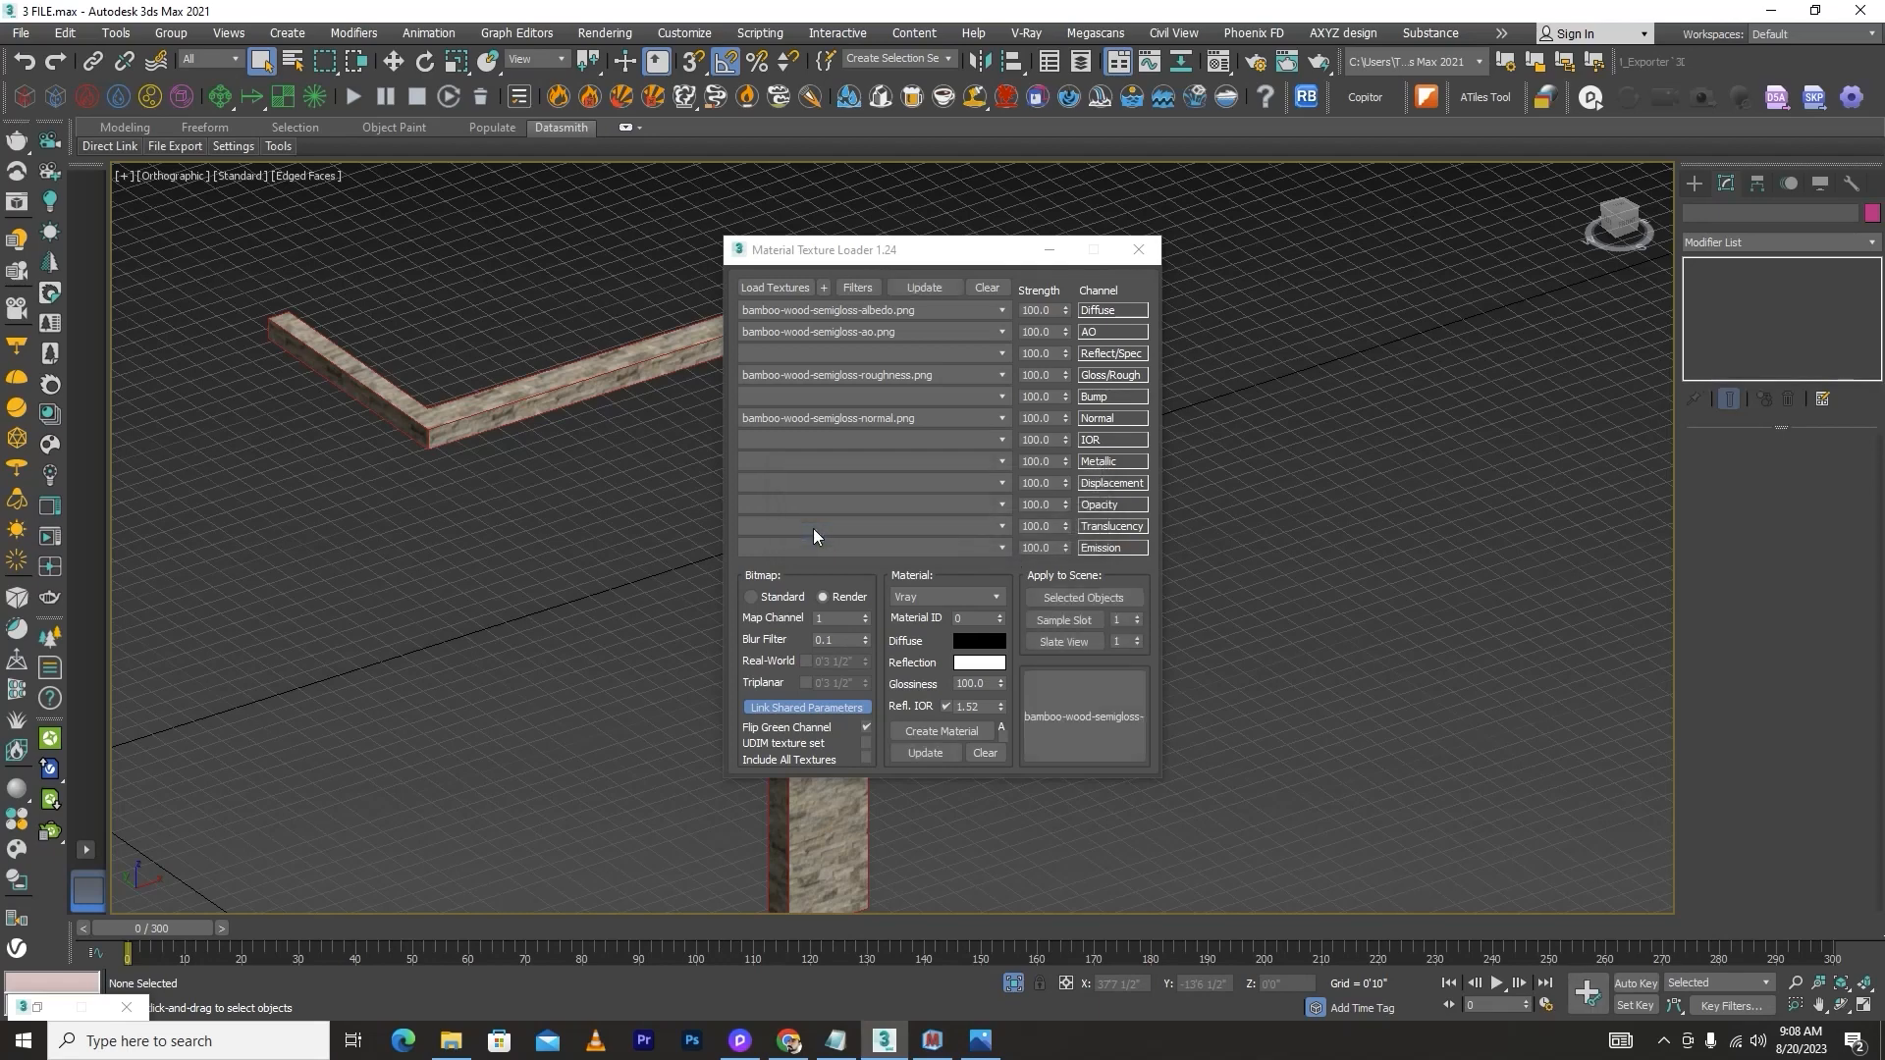
left_click_drag(1002, 260, 562, 246)
key("m")
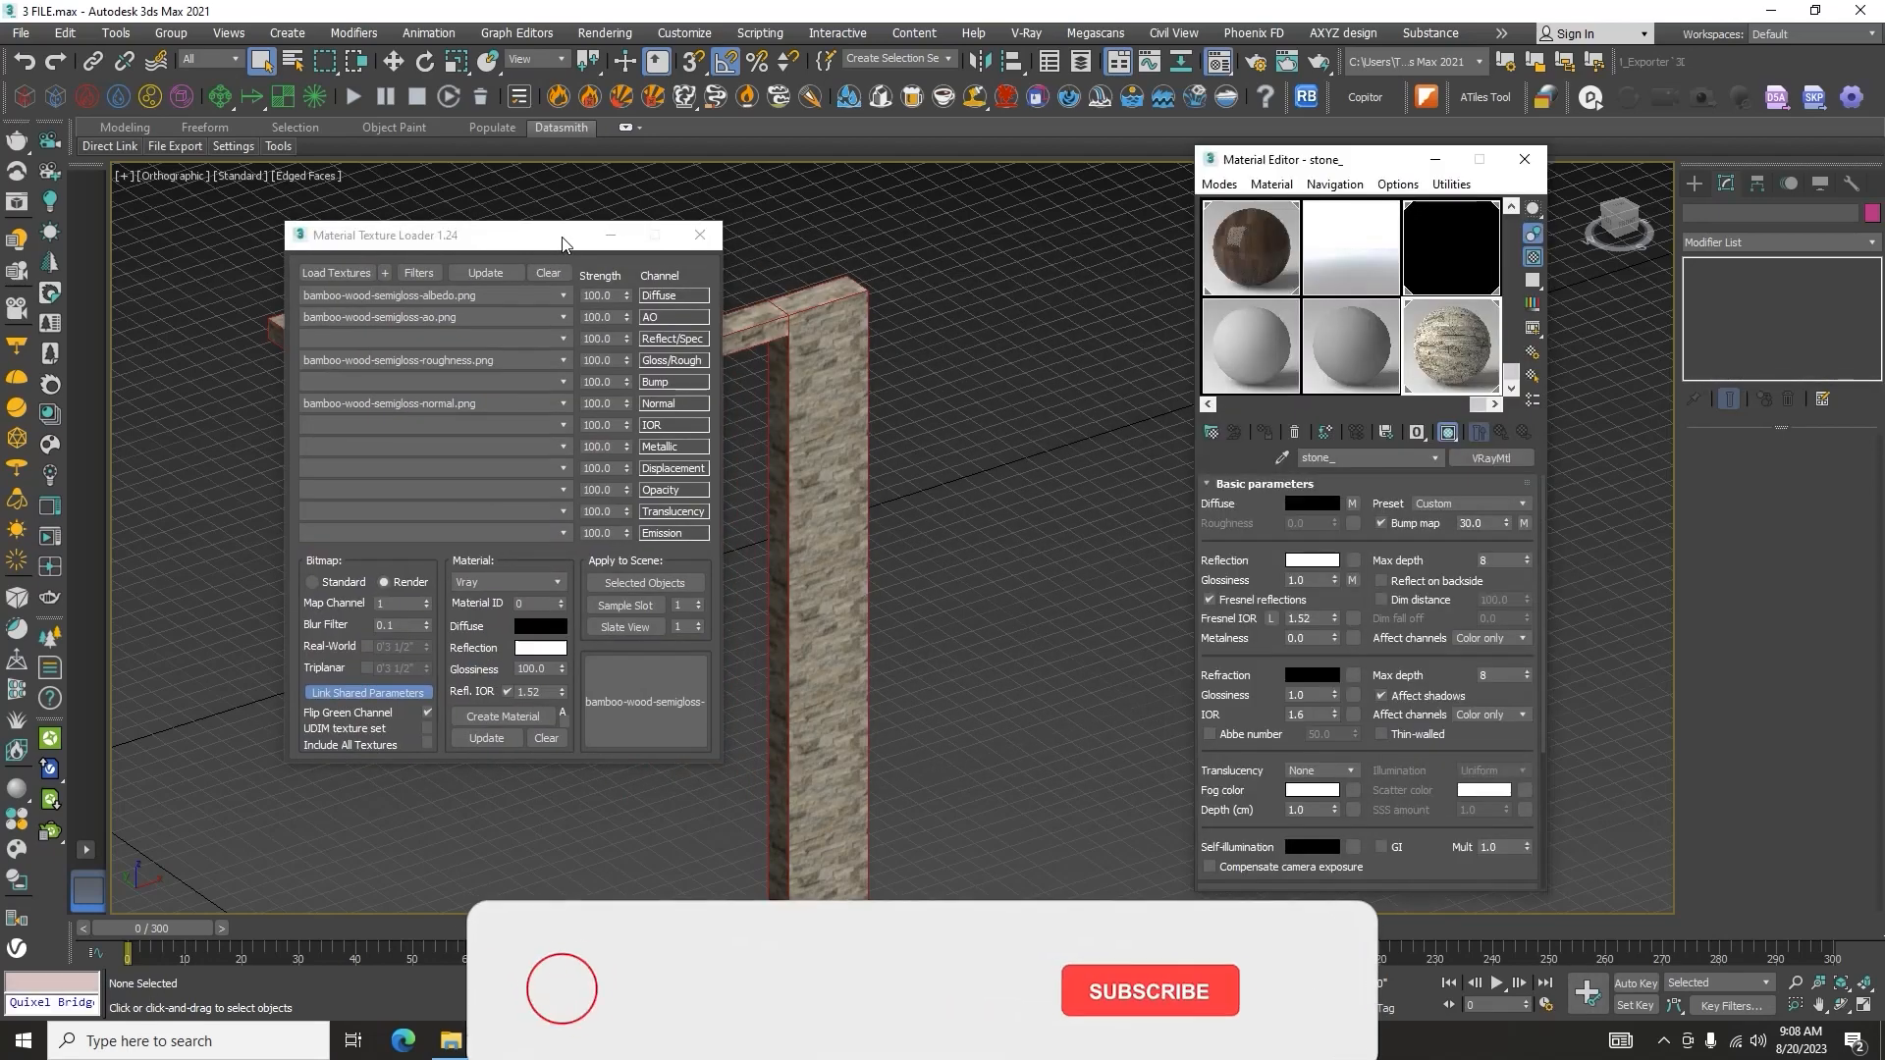
left_click_drag(645, 701, 1423, 371)
left_click(1327, 586)
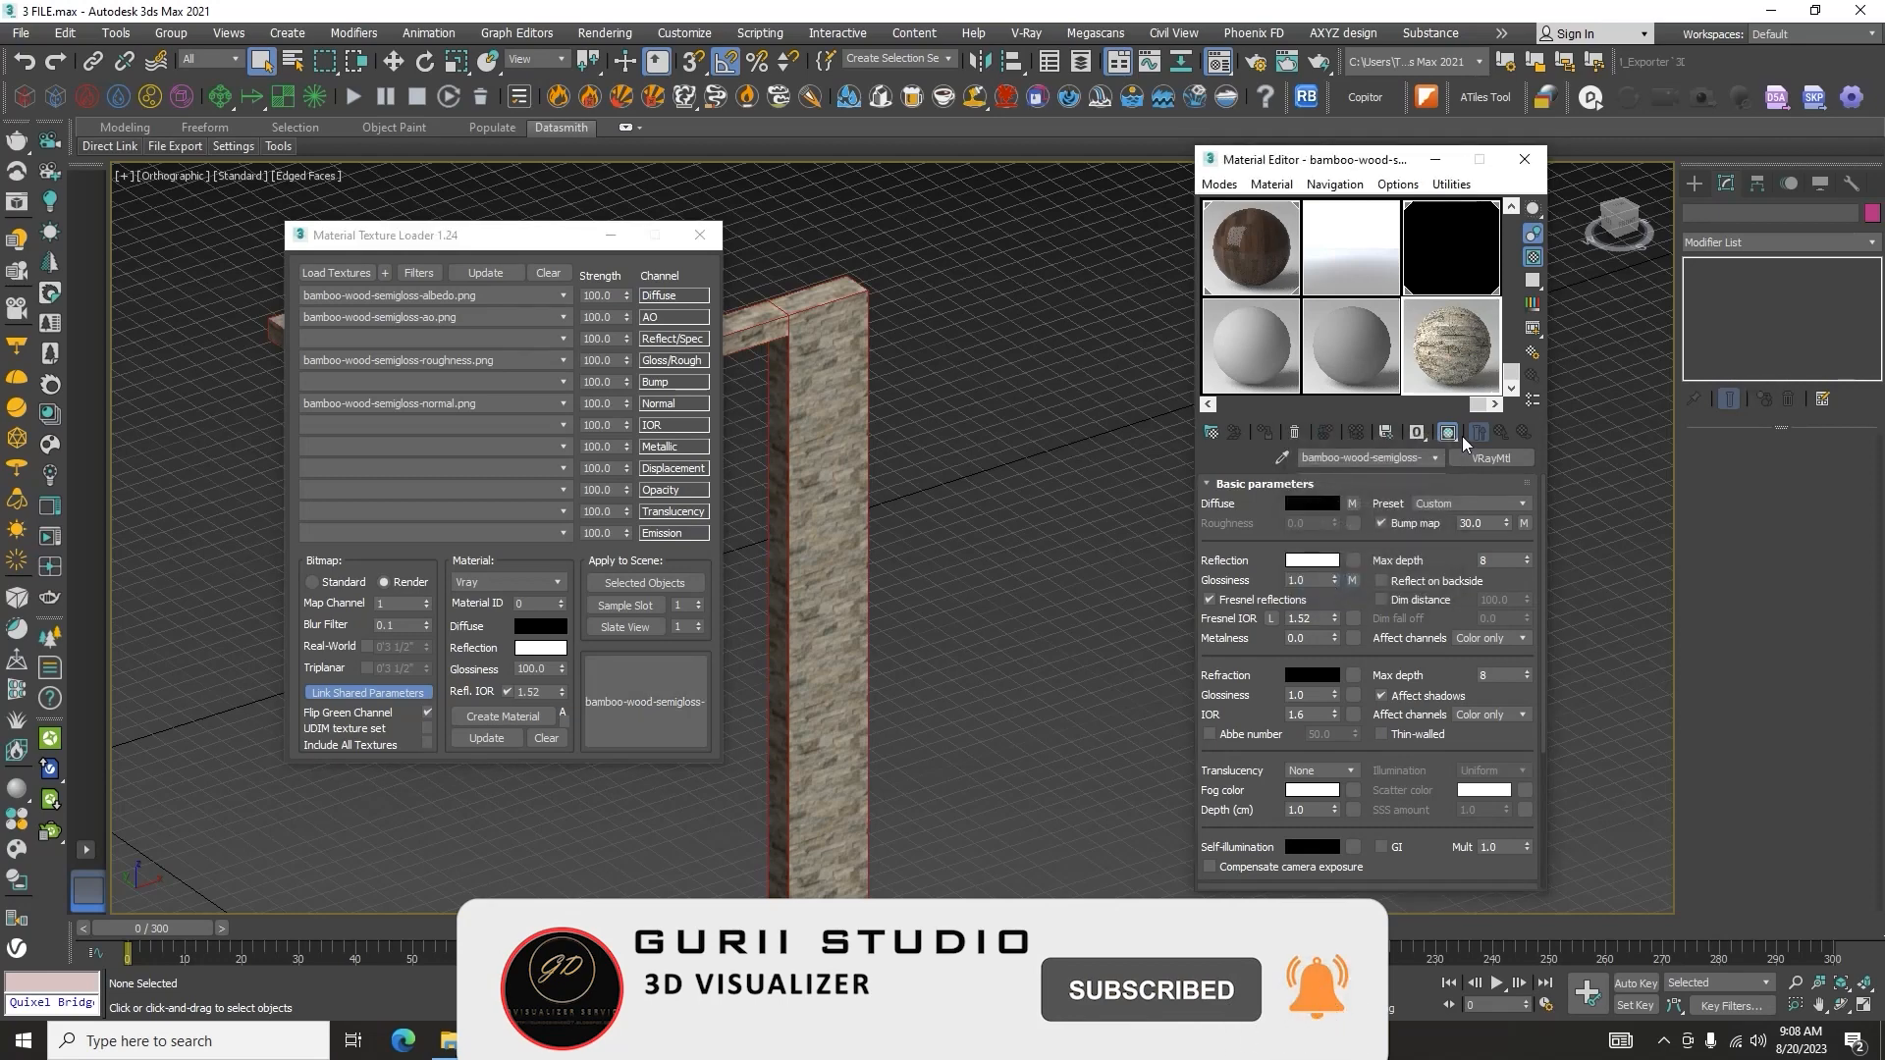
Step: Close the Material Texture Loader, assign the bamboo wood material to the frame and check its wood grain
left_click(699, 234)
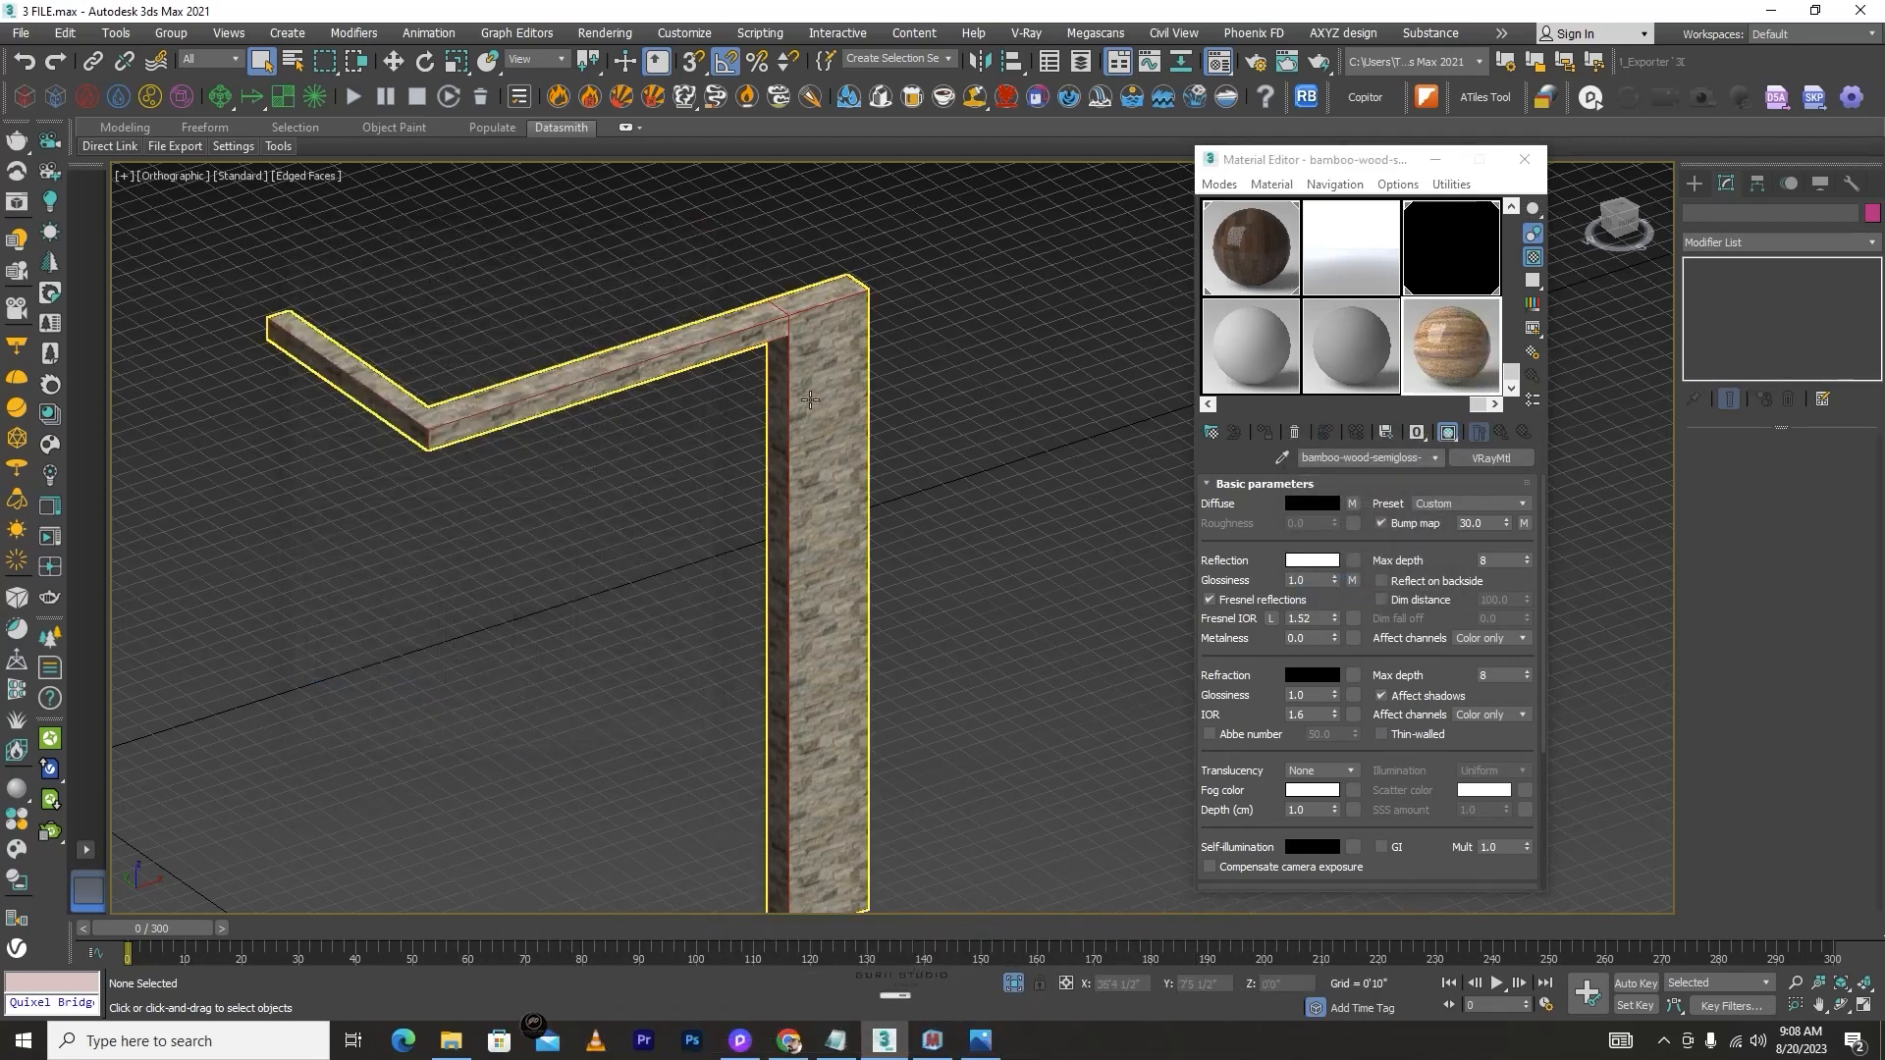
left_click(825, 305)
left_click(1266, 433)
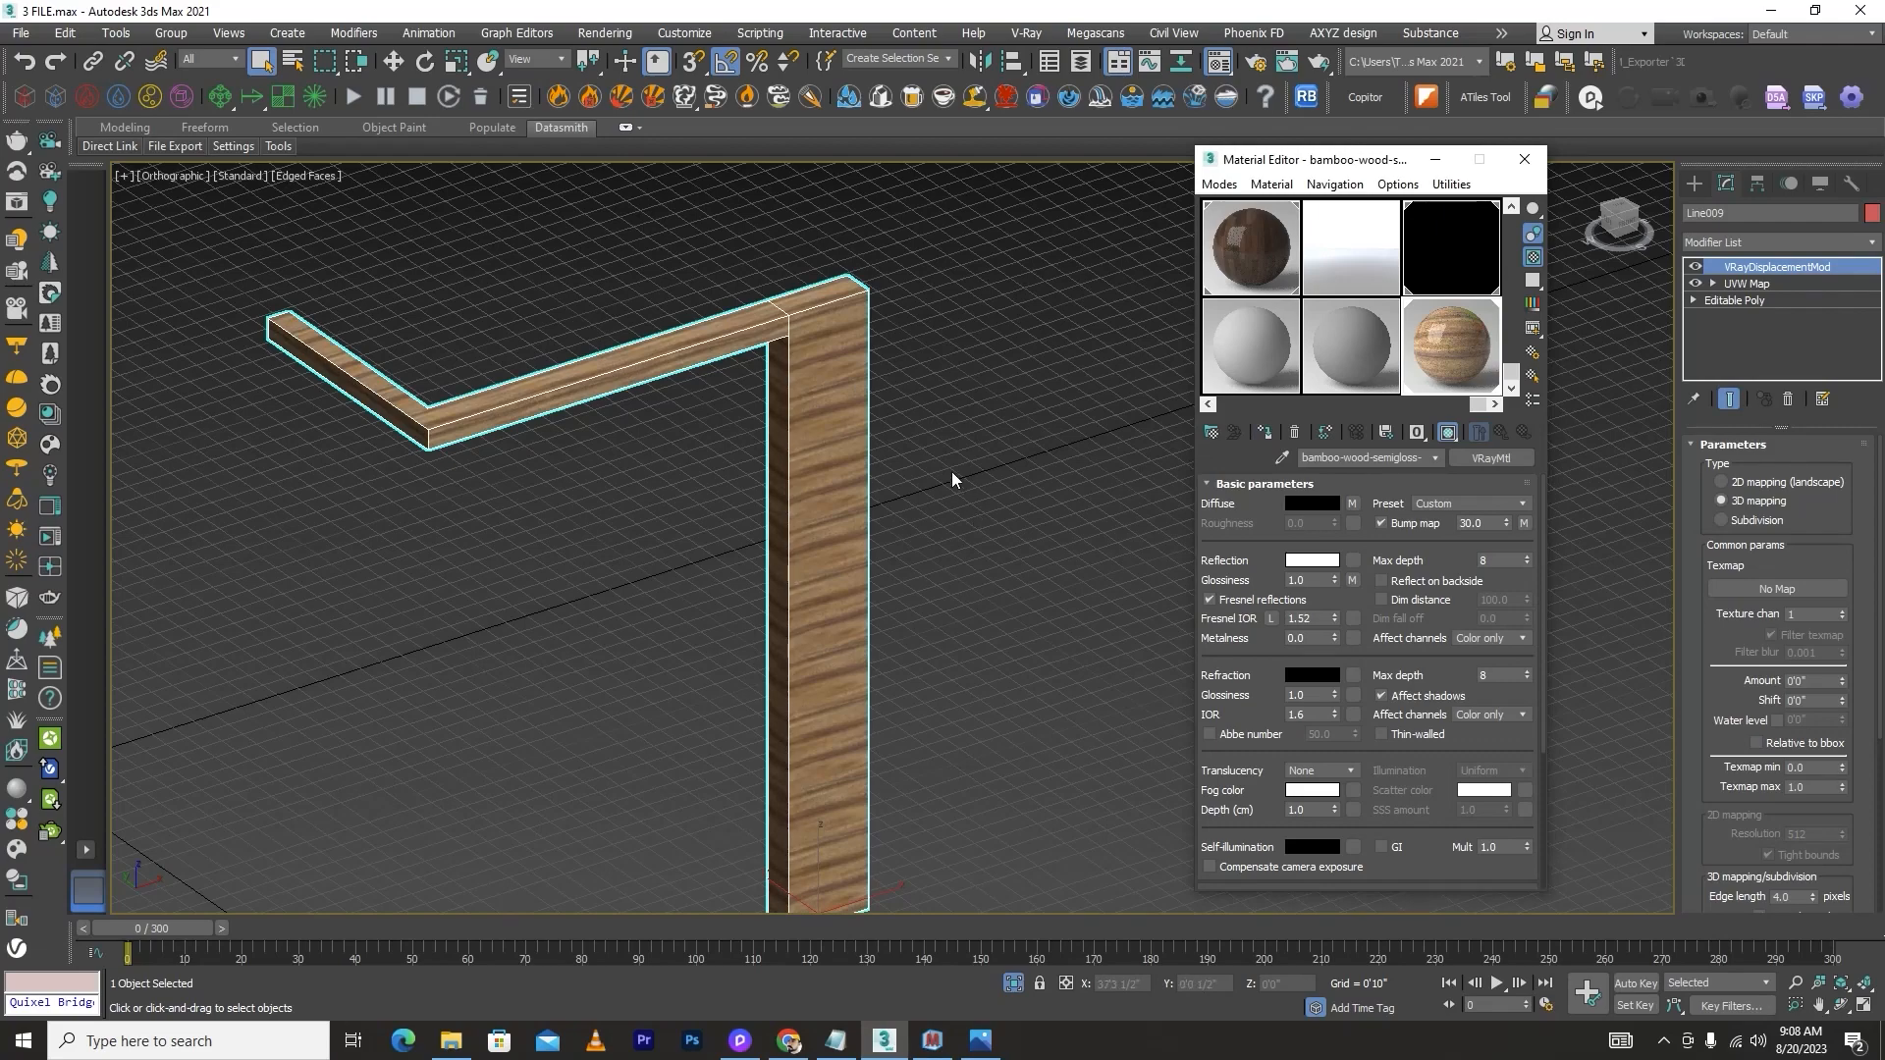
scroll(951, 471, "up", 3)
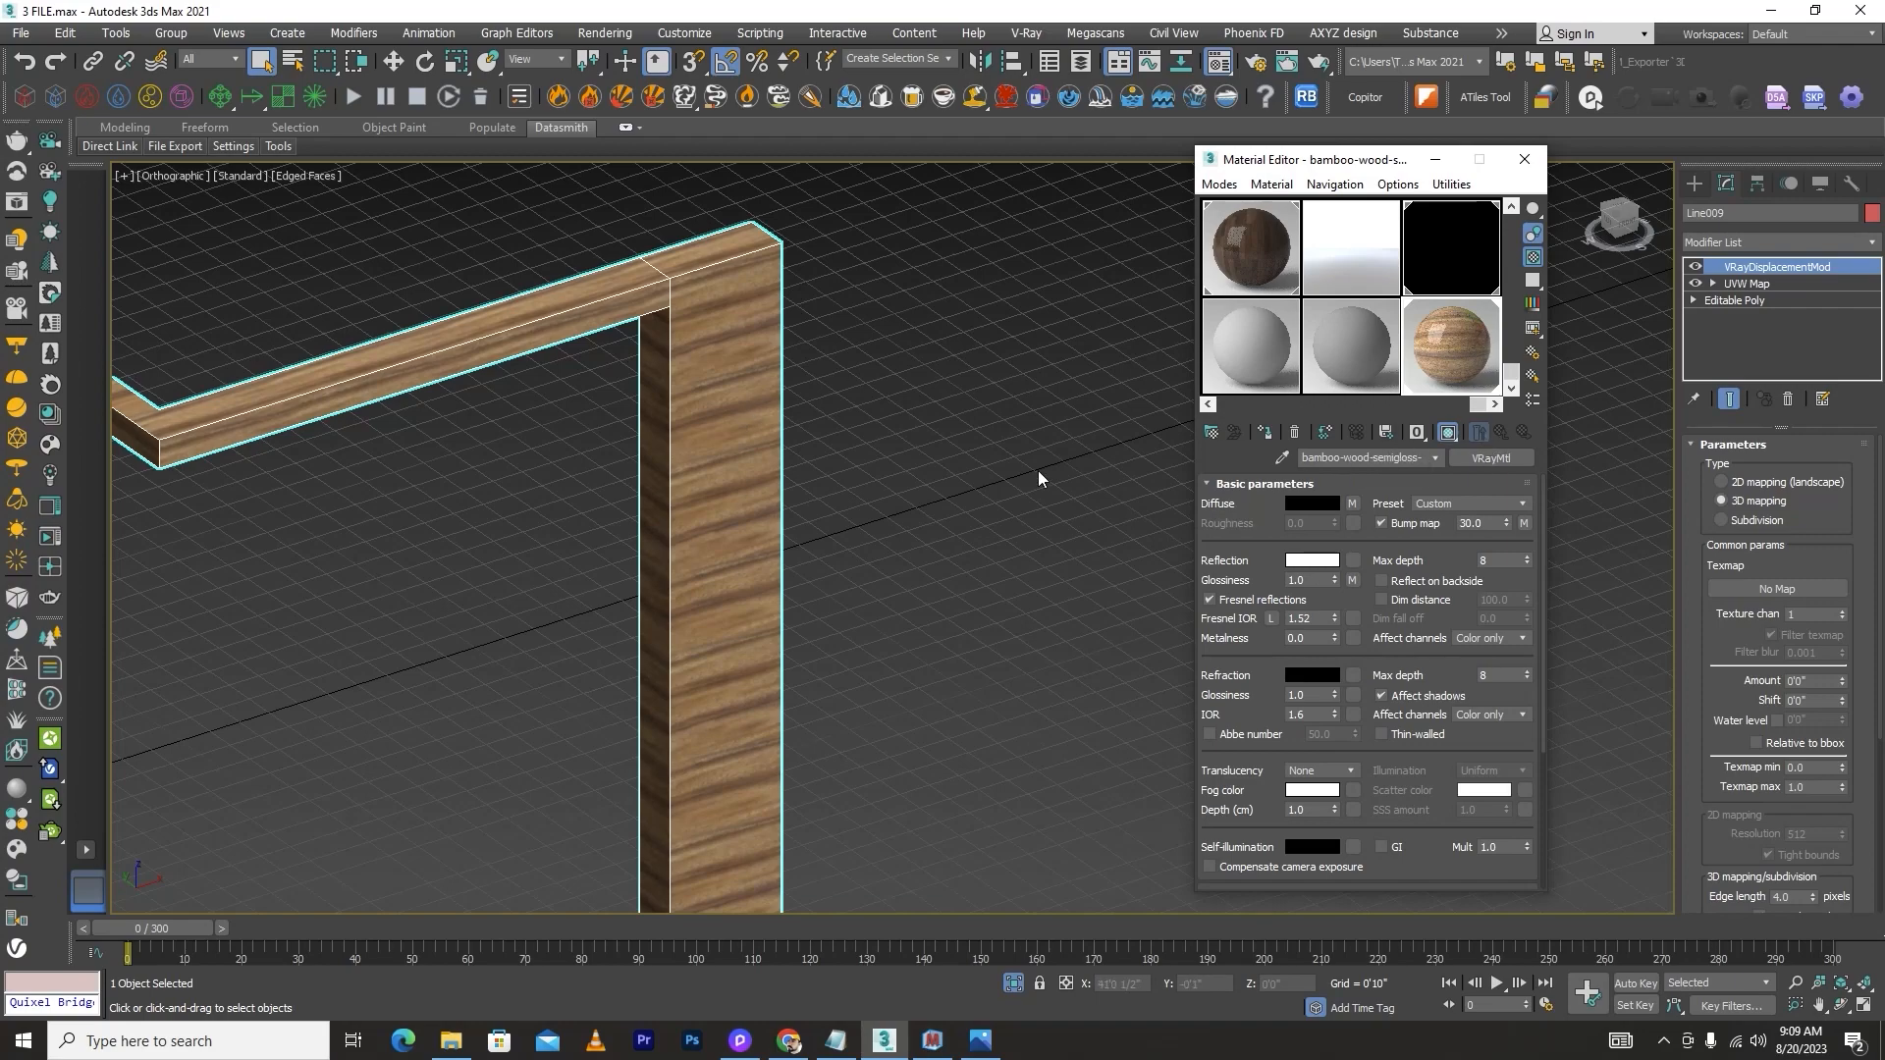
scroll(828, 389, "down", 5)
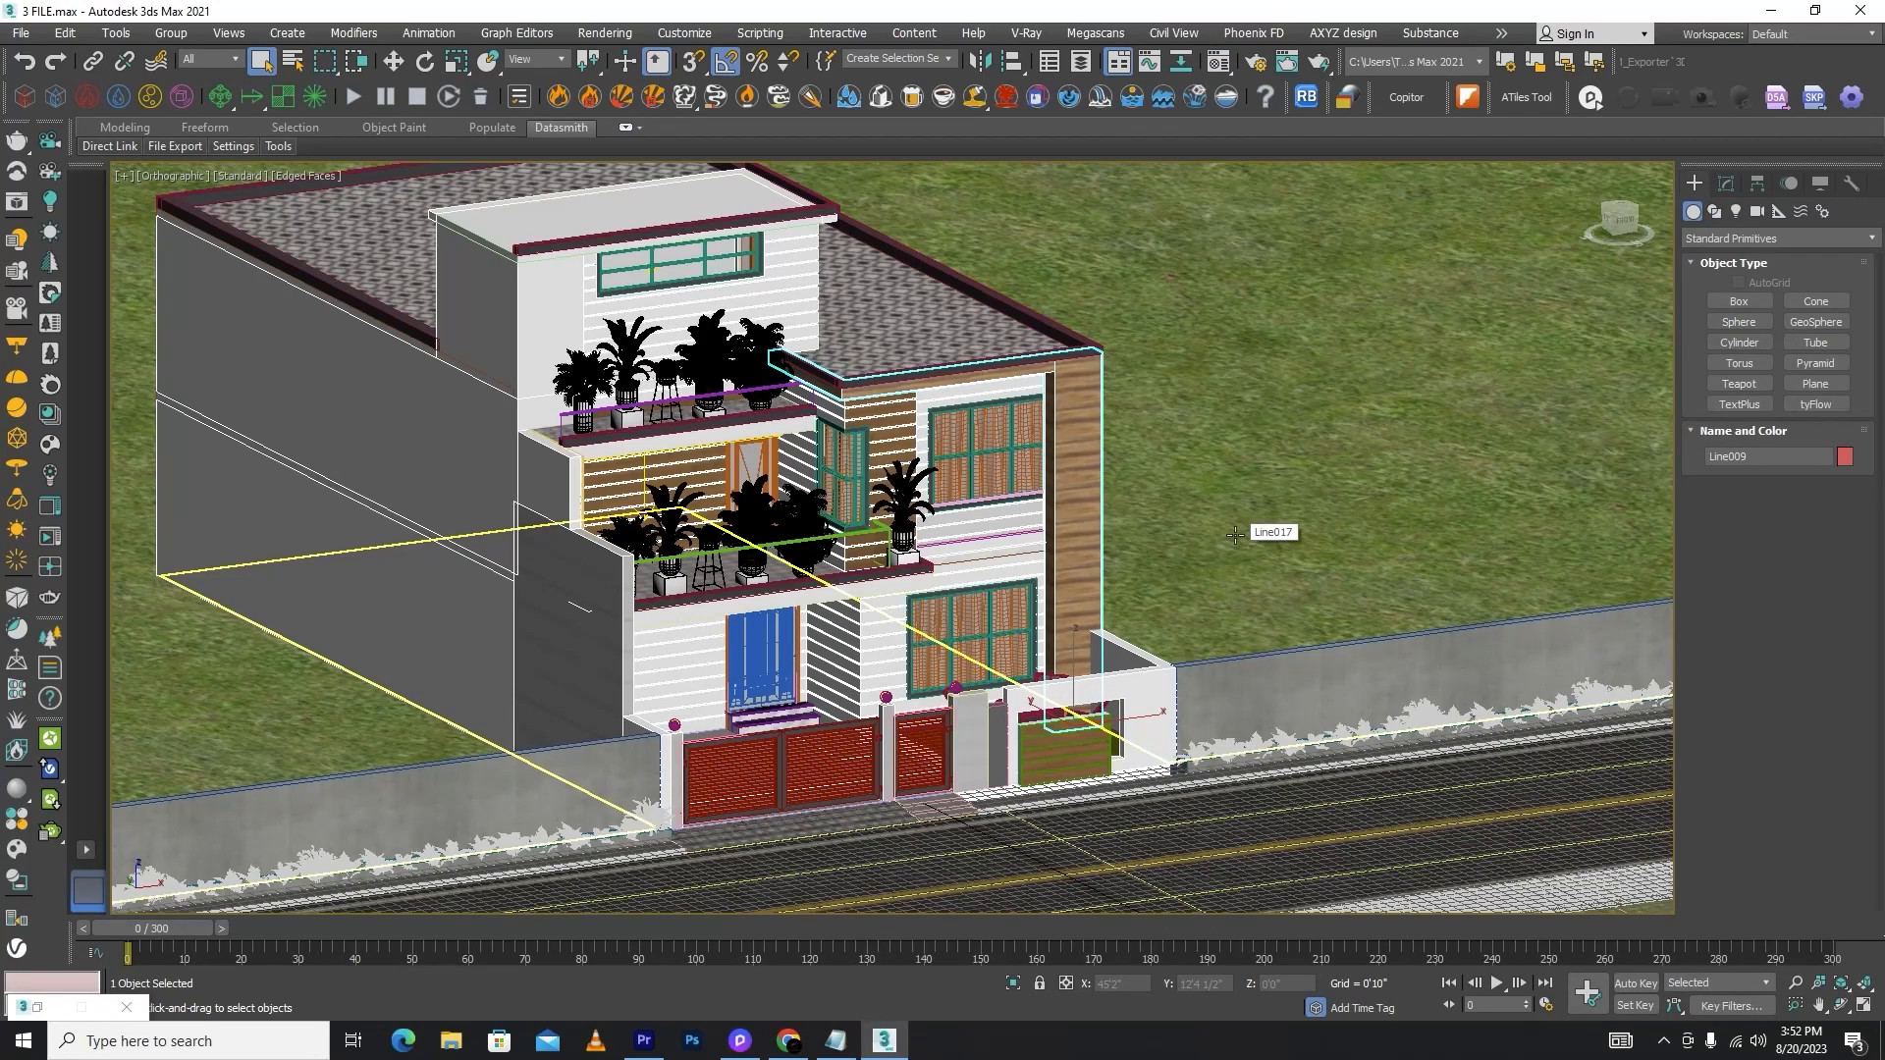
left_click(1235, 534)
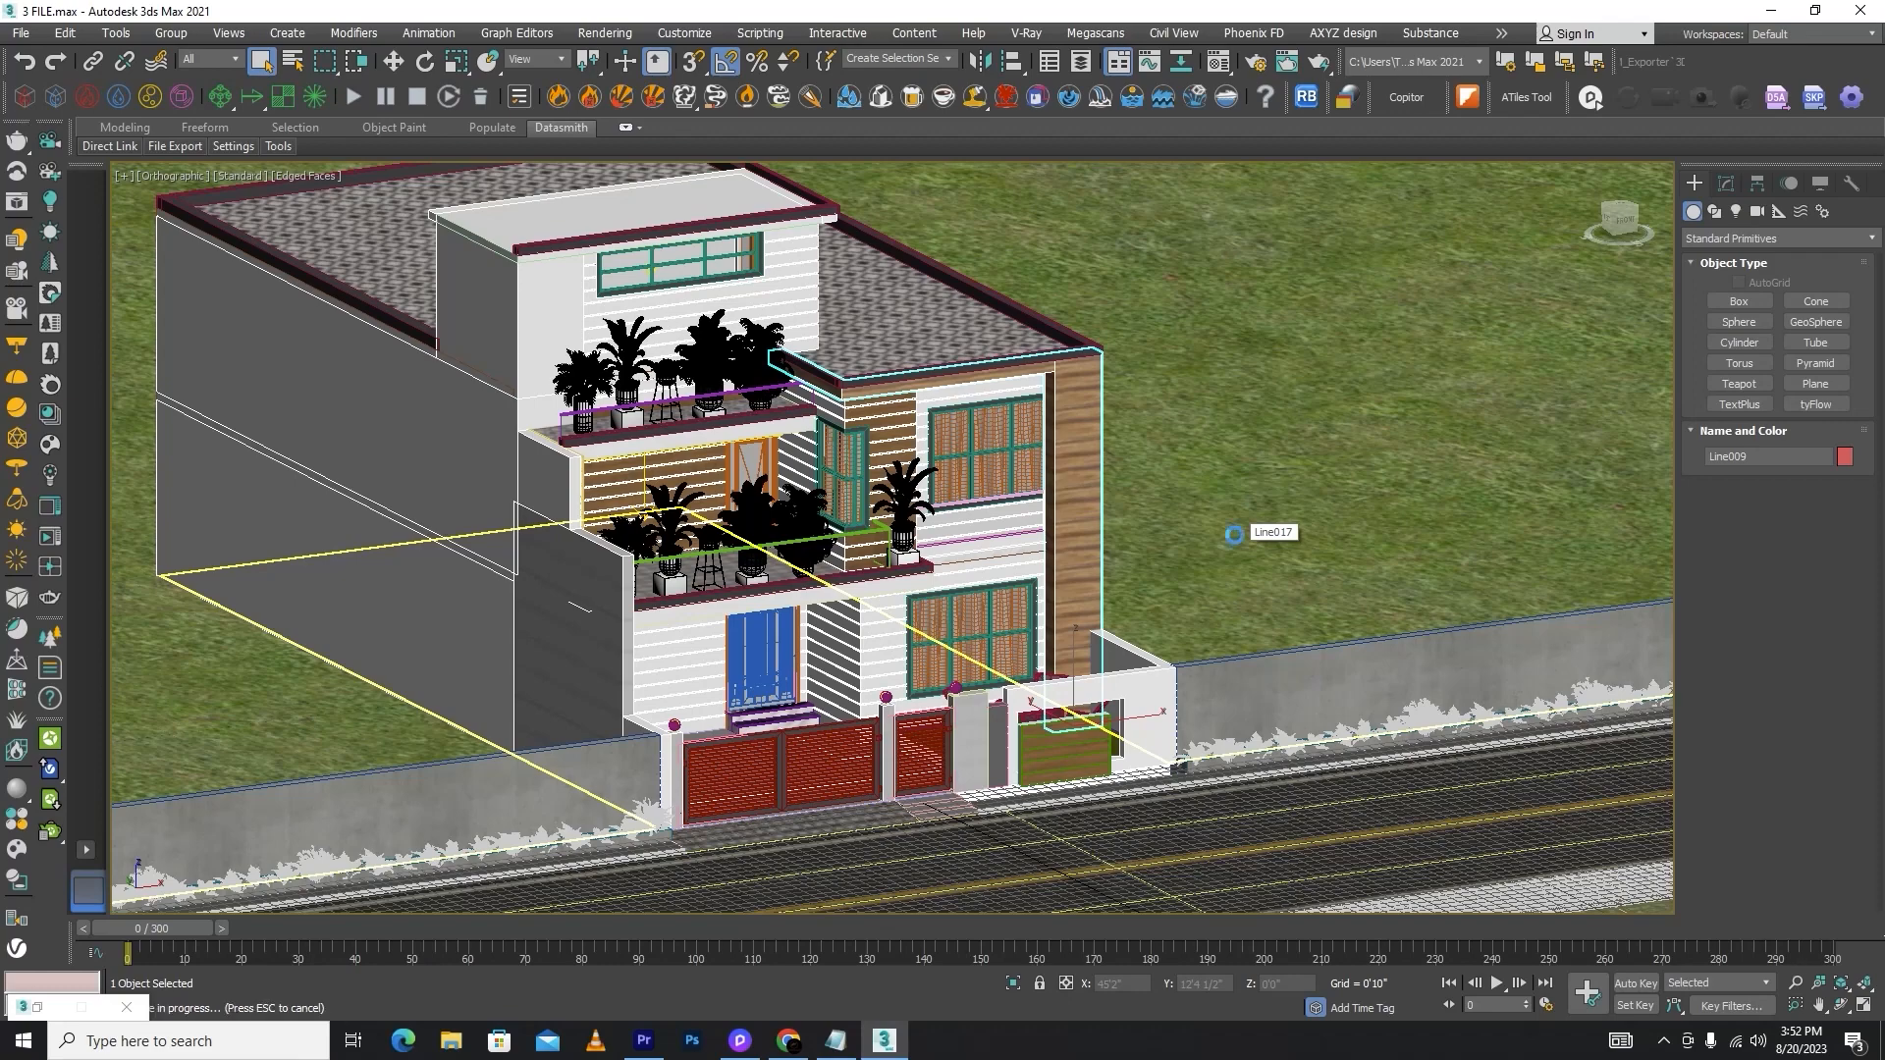